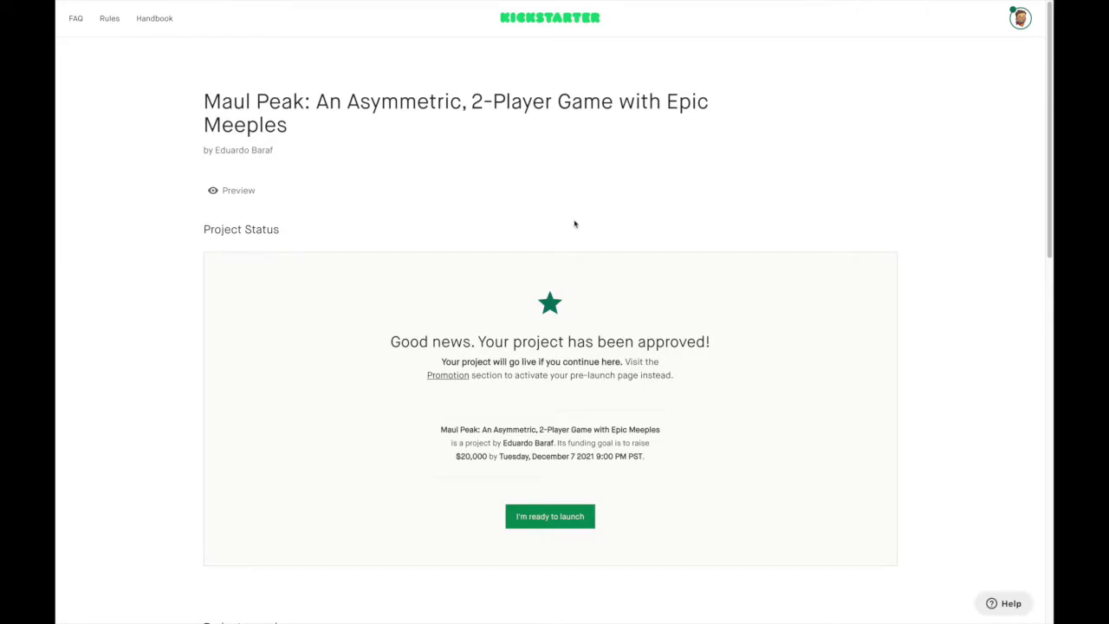
{"action": "scroll", "coordinate": [573, 224], "scroll_direction": "down", "scroll_amount": 5}
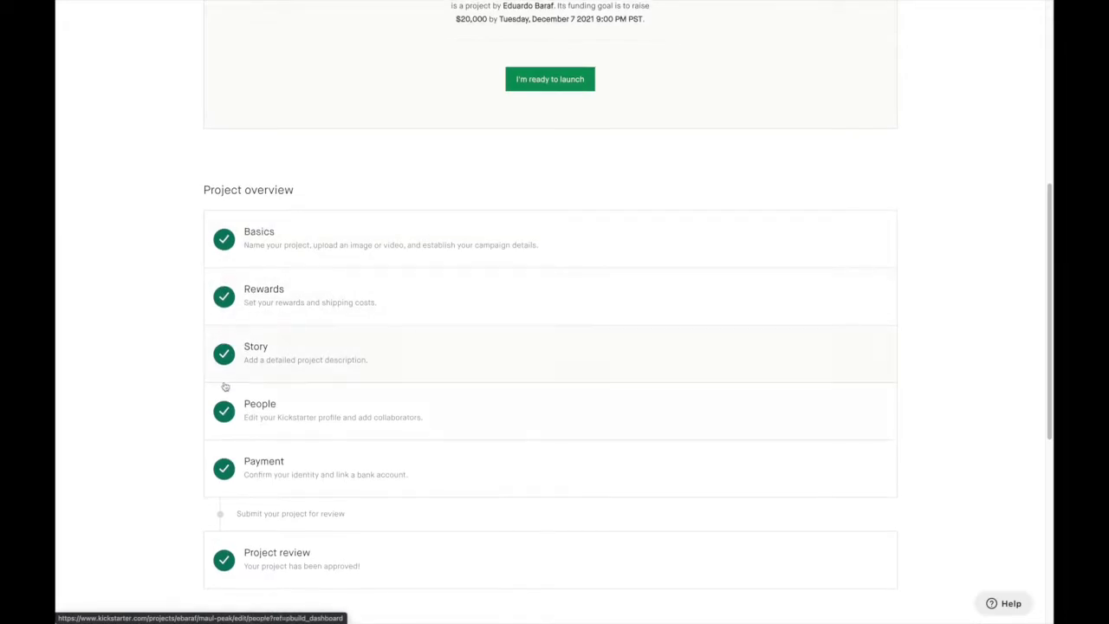
{"action": "scroll", "coordinate": [232, 415], "scroll_direction": "down", "scroll_amount": 1}
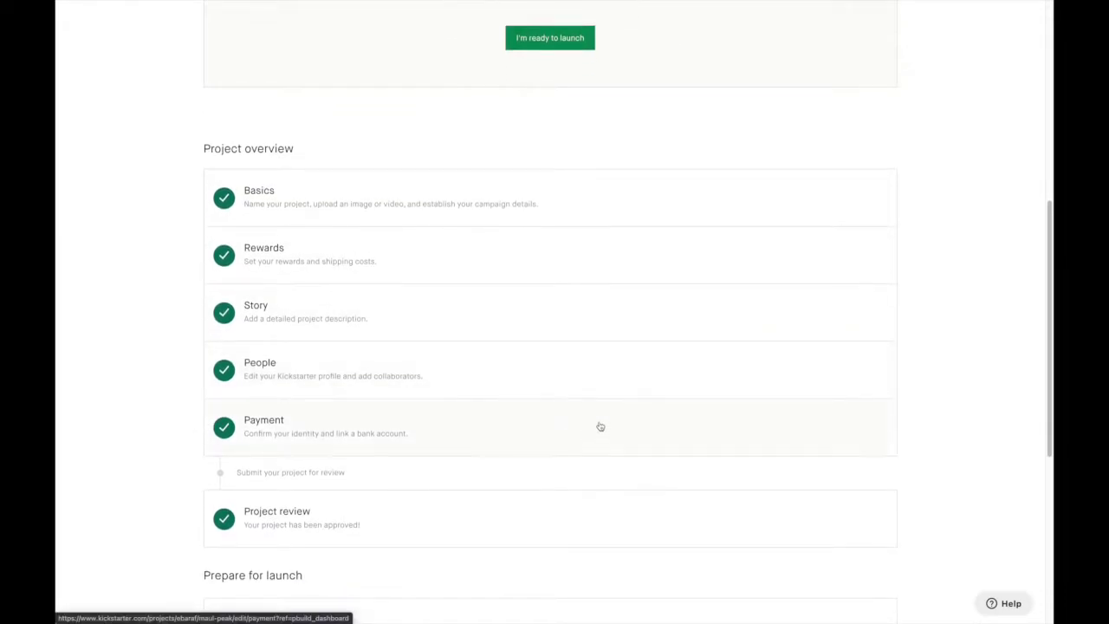
{"action": "scroll", "coordinate": [564, 416], "scroll_direction": "down", "scroll_amount": 1}
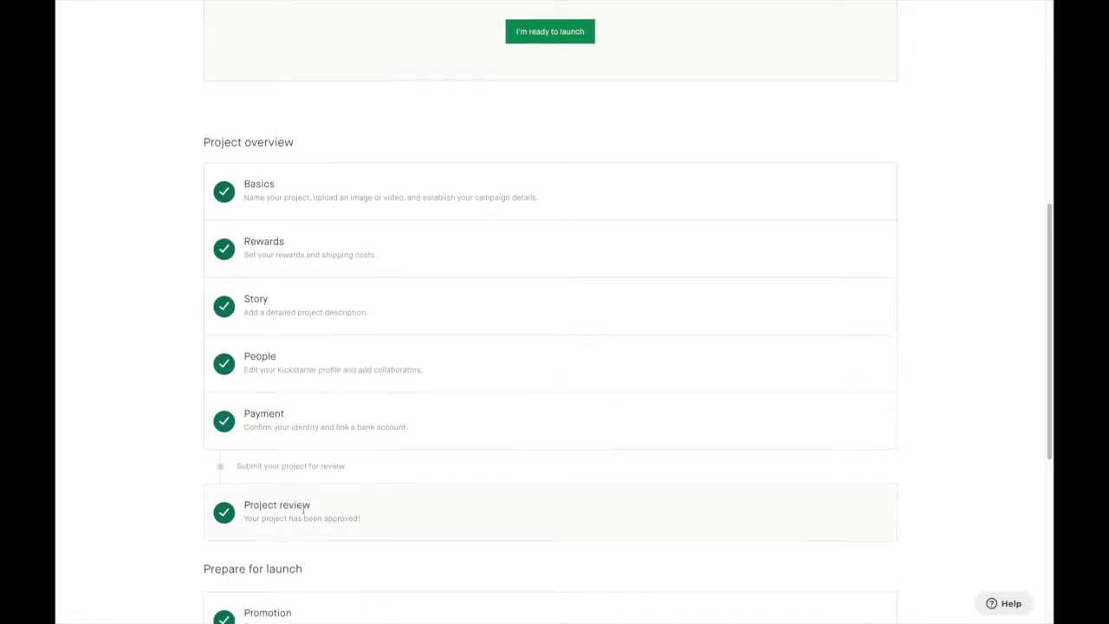
{"action": "scroll", "coordinate": [352, 268], "scroll_direction": "up", "scroll_amount": 5}
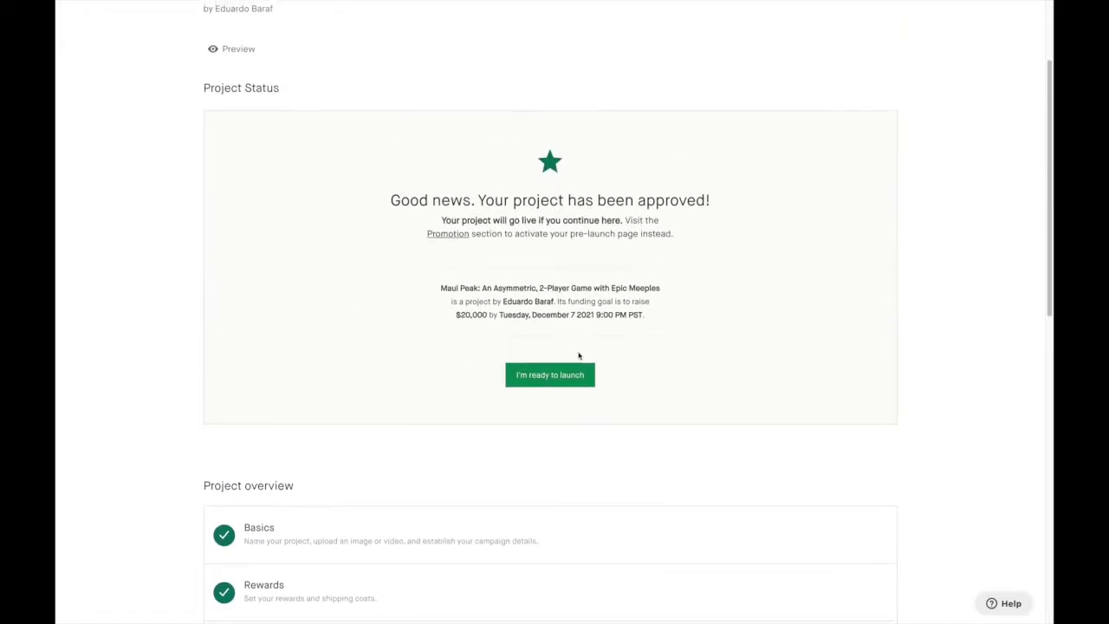
{"action": "scroll", "coordinate": [578, 355], "scroll_direction": "up", "scroll_amount": 2}
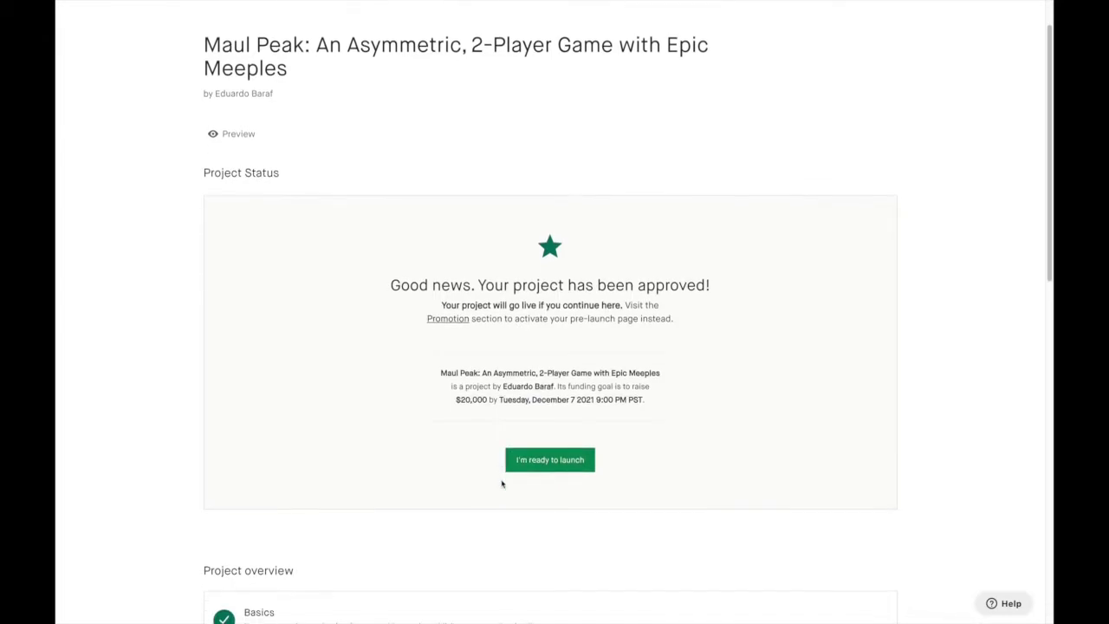
{"action": "scroll", "coordinate": [554, 381], "scroll_direction": "down", "scroll_amount": 2}
{"action": "scroll", "coordinate": [502, 416], "scroll_direction": "down", "scroll_amount": 7}
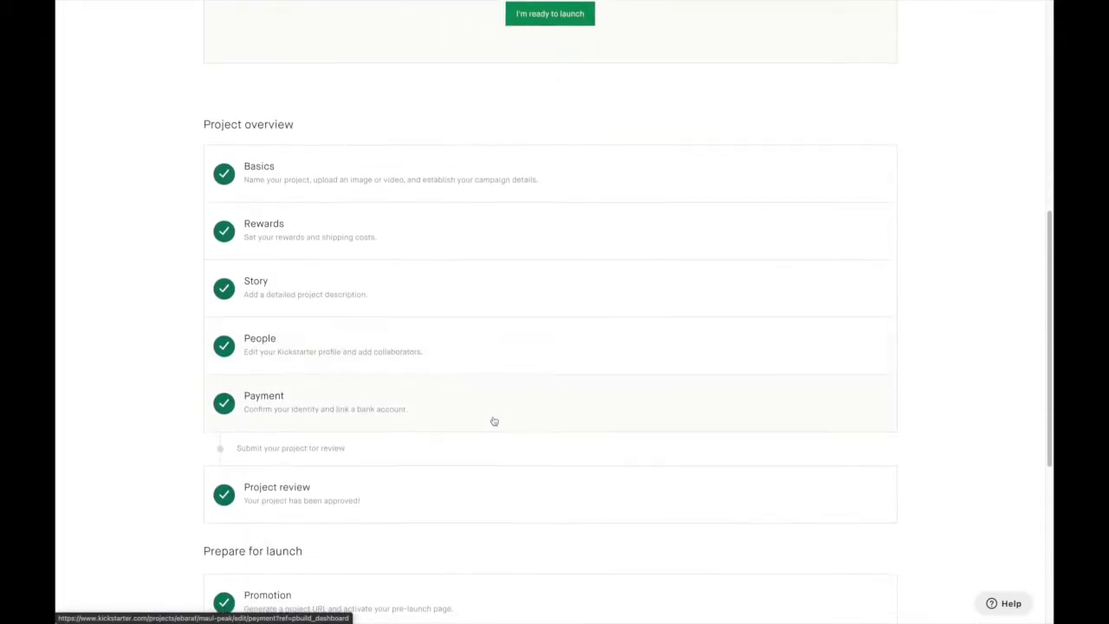
{"action": "scroll", "coordinate": [384, 341], "scroll_direction": "up", "scroll_amount": 8}
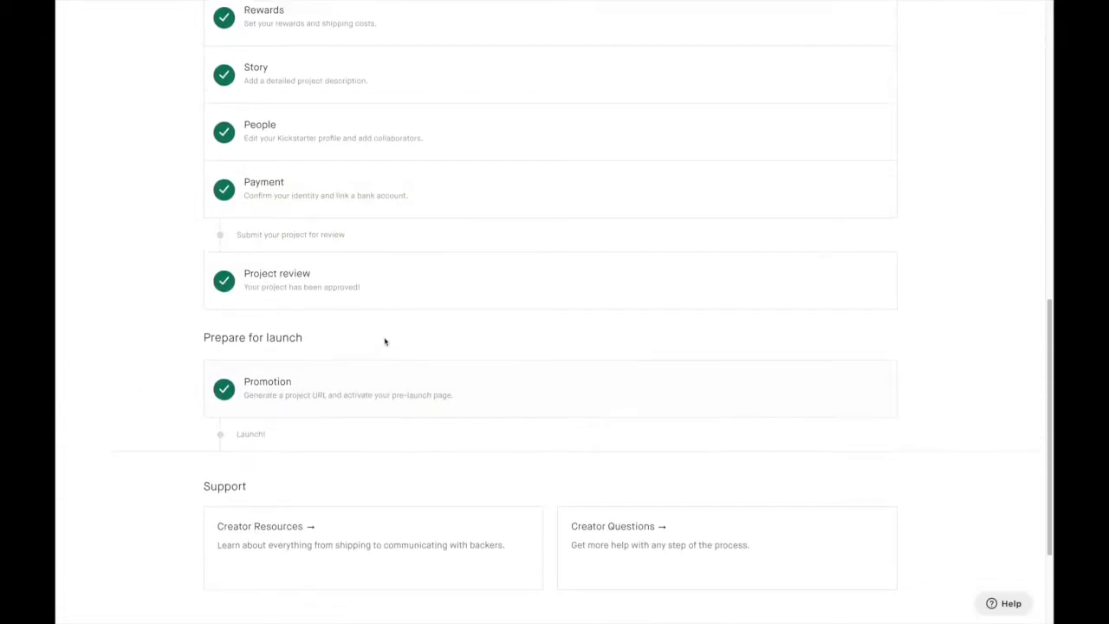
{"action": "scroll", "coordinate": [347, 321], "scroll_direction": "down", "scroll_amount": 1}
{"action": "scroll", "coordinate": [287, 295], "scroll_direction": "up", "scroll_amount": 1}
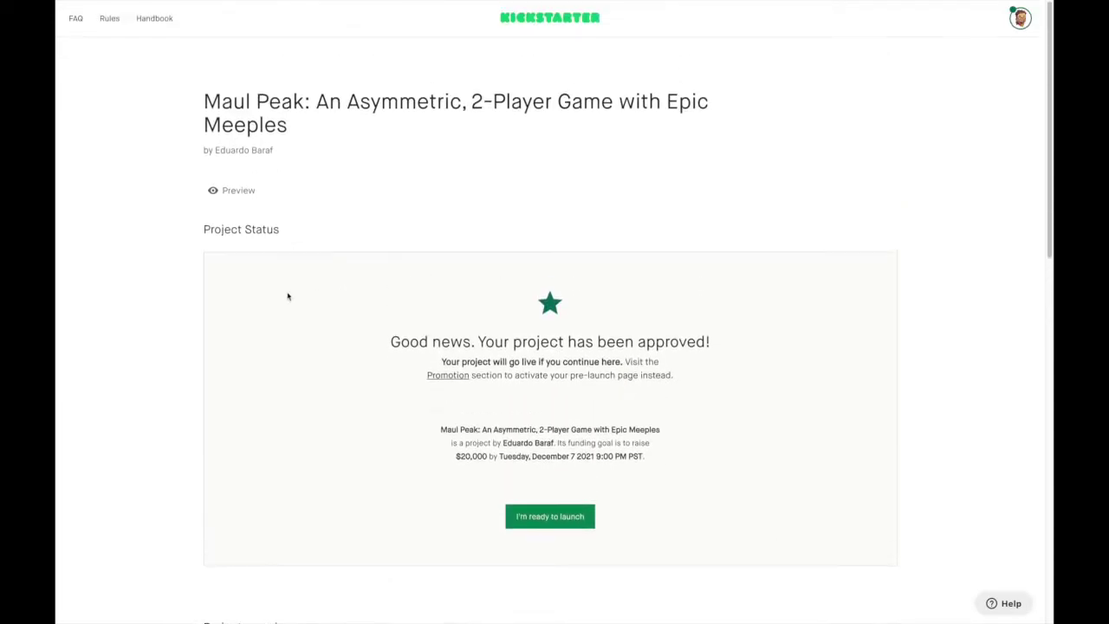
{"action": "scroll", "coordinate": [312, 353], "scroll_direction": "down", "scroll_amount": 2}
{"action": "scroll", "coordinate": [260, 286], "scroll_direction": "up", "scroll_amount": 2}
Preview the draft Maul Peak campaign page and scroll through it, showing $0 of $20,000 pledged
{"action": "left_click", "coordinate": [229, 194]}
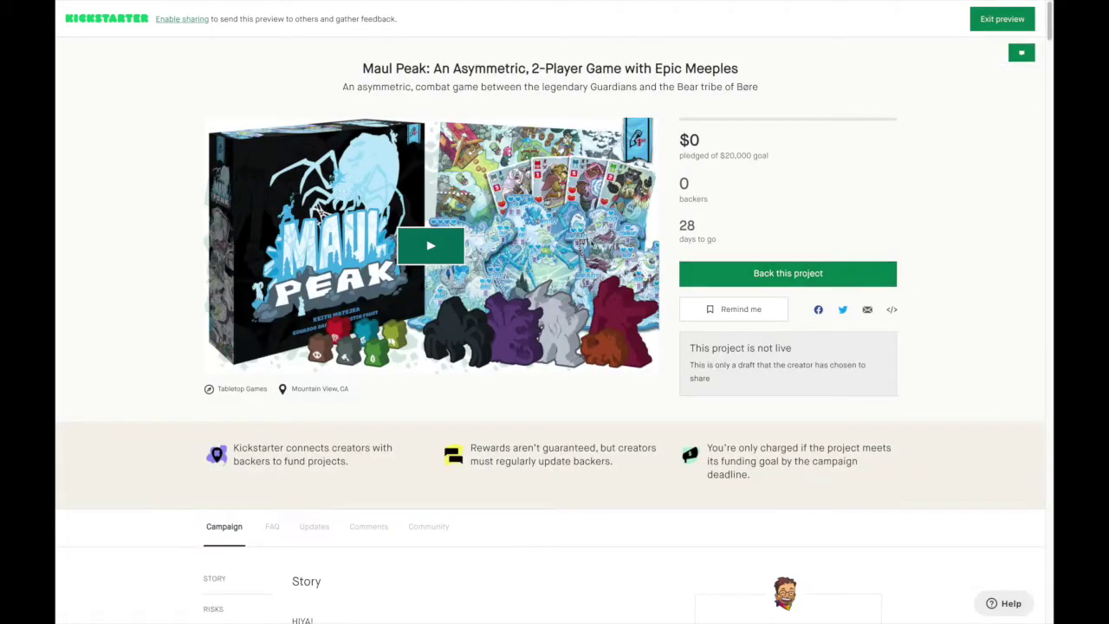
{"action": "scroll", "coordinate": [476, 329], "scroll_direction": "down", "scroll_amount": 12}
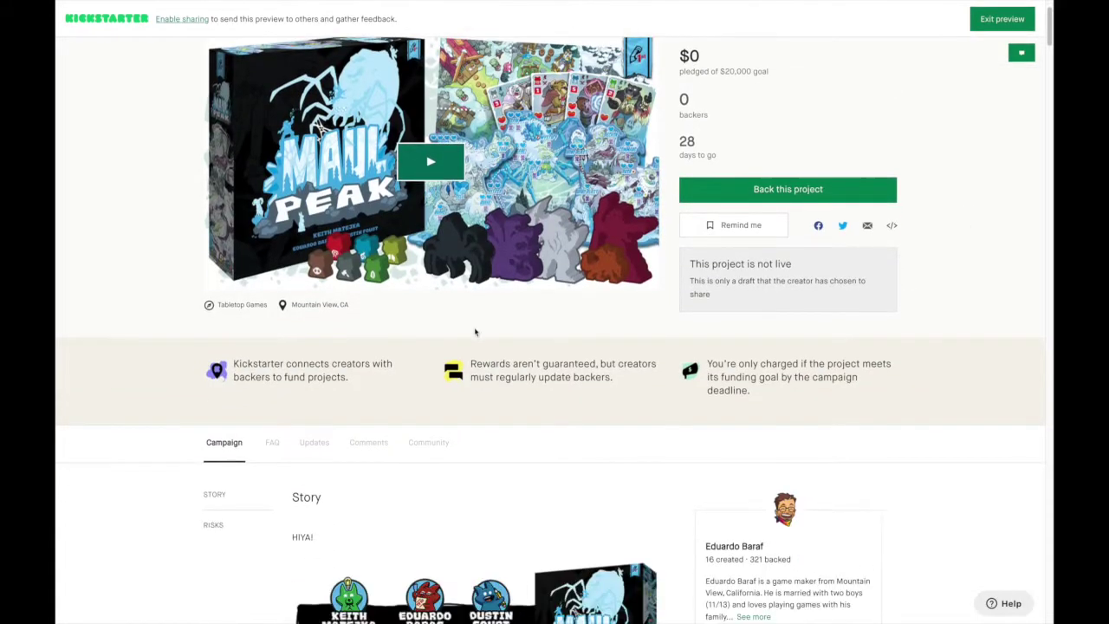
{"action": "scroll", "coordinate": [476, 348], "scroll_direction": "up", "scroll_amount": 11}
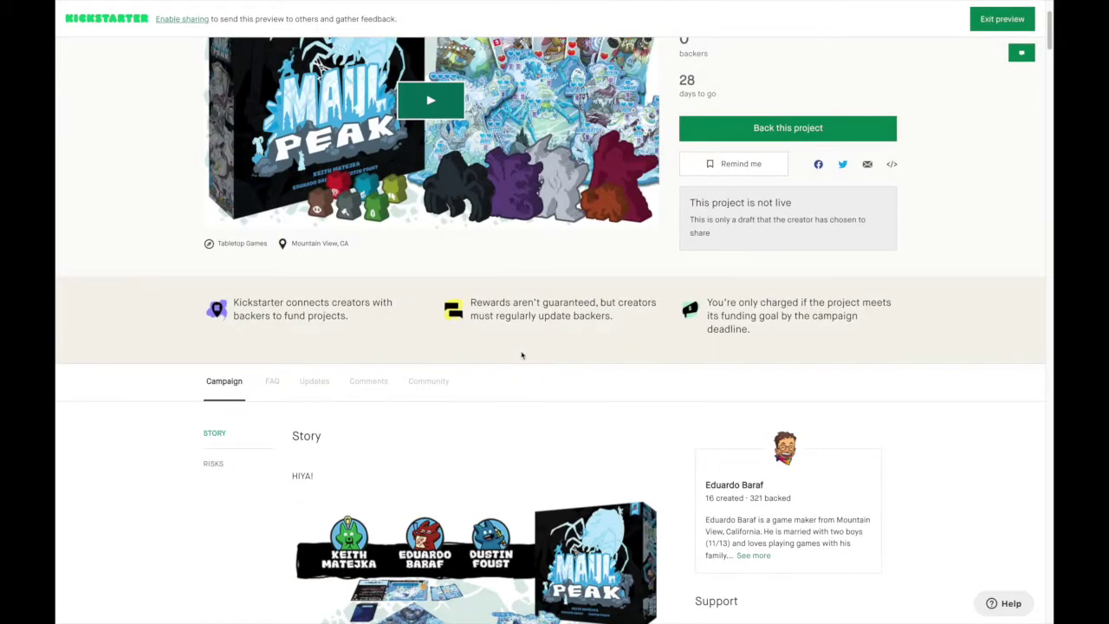
{"action": "scroll", "coordinate": [448, 306], "scroll_direction": "down", "scroll_amount": 1}
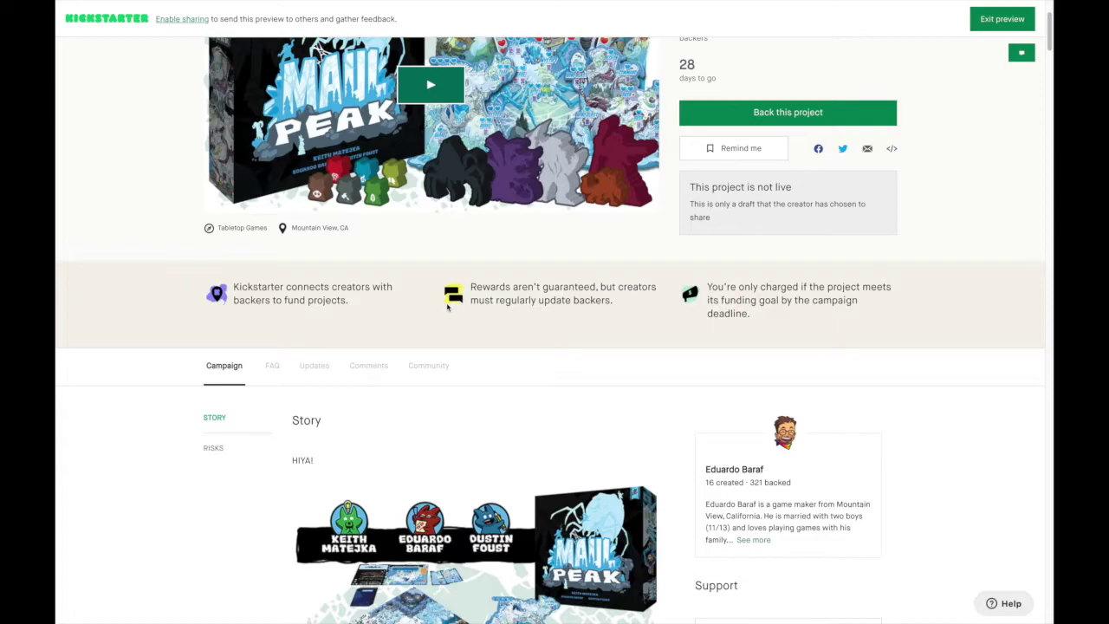
{"action": "scroll", "coordinate": [548, 363], "scroll_direction": "down", "scroll_amount": 4}
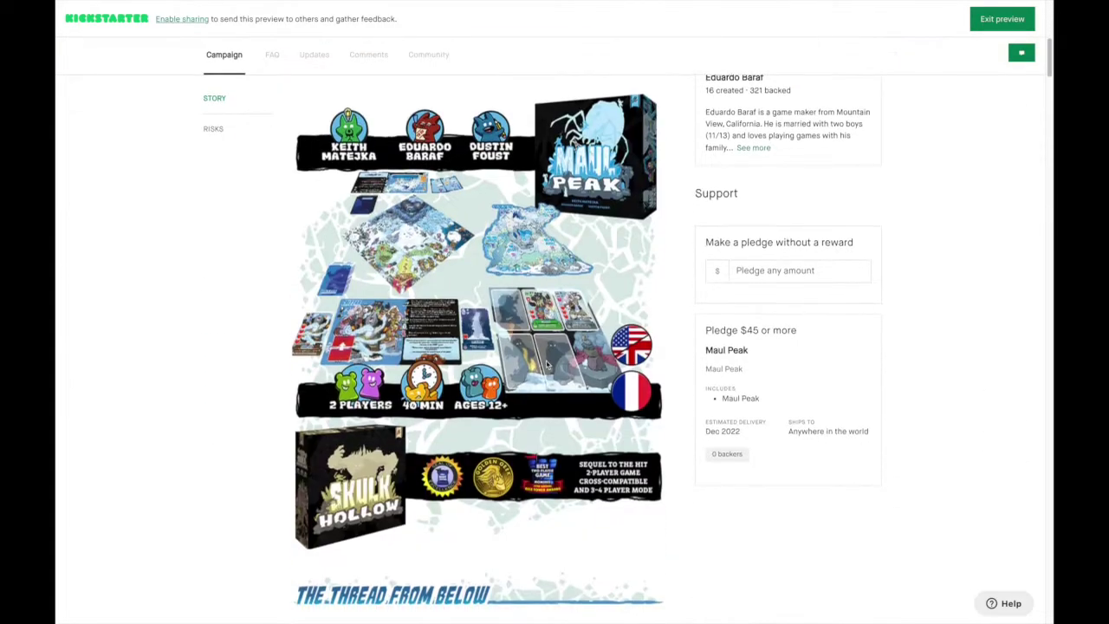
{"action": "scroll", "coordinate": [544, 370], "scroll_direction": "up", "scroll_amount": 6}
{"action": "scroll", "coordinate": [545, 370], "scroll_direction": "down", "scroll_amount": 10}
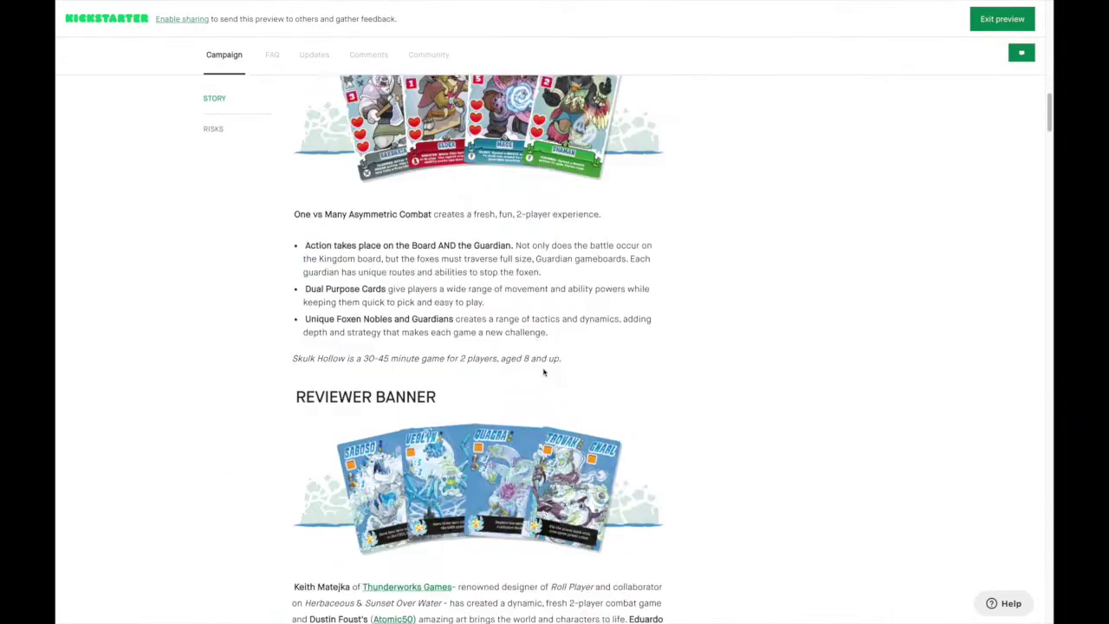
{"action": "scroll", "coordinate": [540, 398], "scroll_direction": "up", "scroll_amount": 3}
{"action": "scroll", "coordinate": [540, 398], "scroll_direction": "up", "scroll_amount": 10}
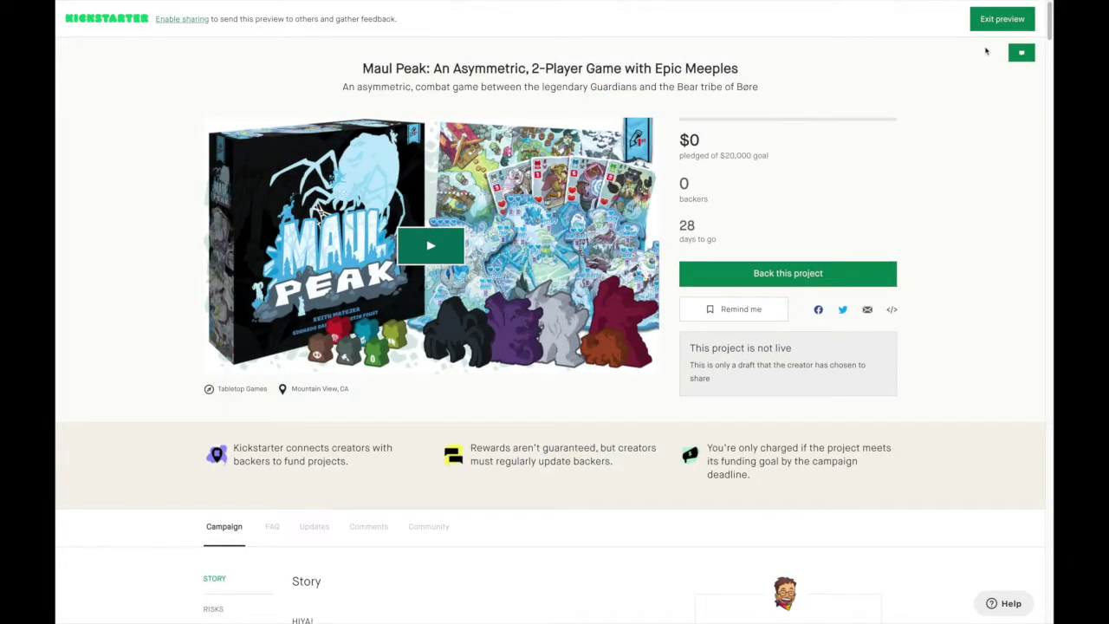
Exit the Maul Peak preview and go to the project's pre-launch Promotion page
{"action": "left_click", "coordinate": [984, 27]}
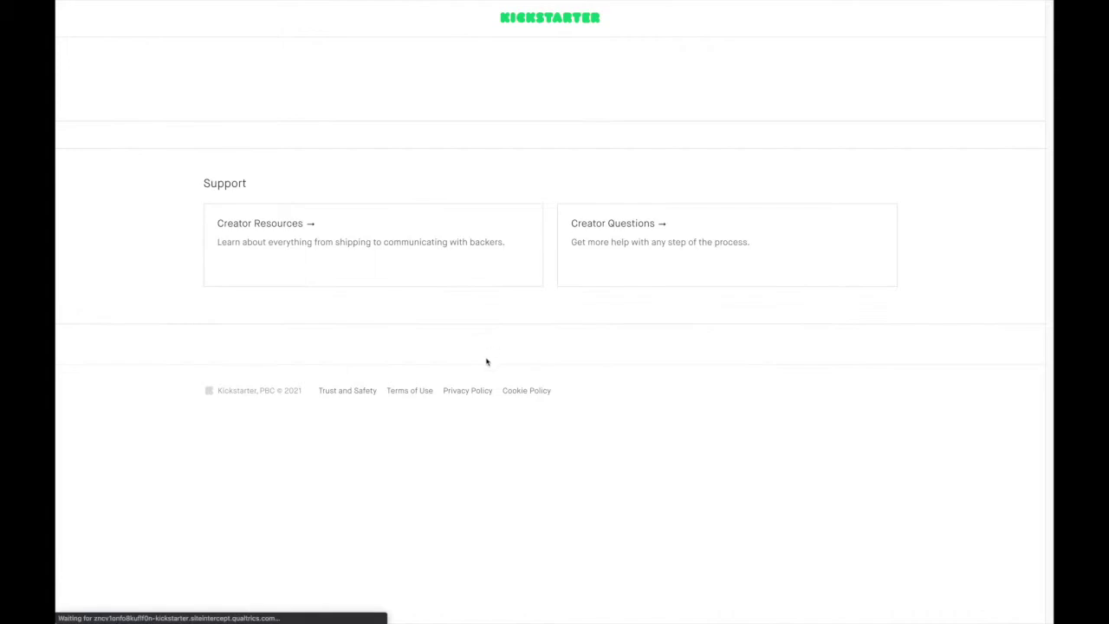
{"action": "scroll", "coordinate": [492, 427], "scroll_direction": "down", "scroll_amount": 15}
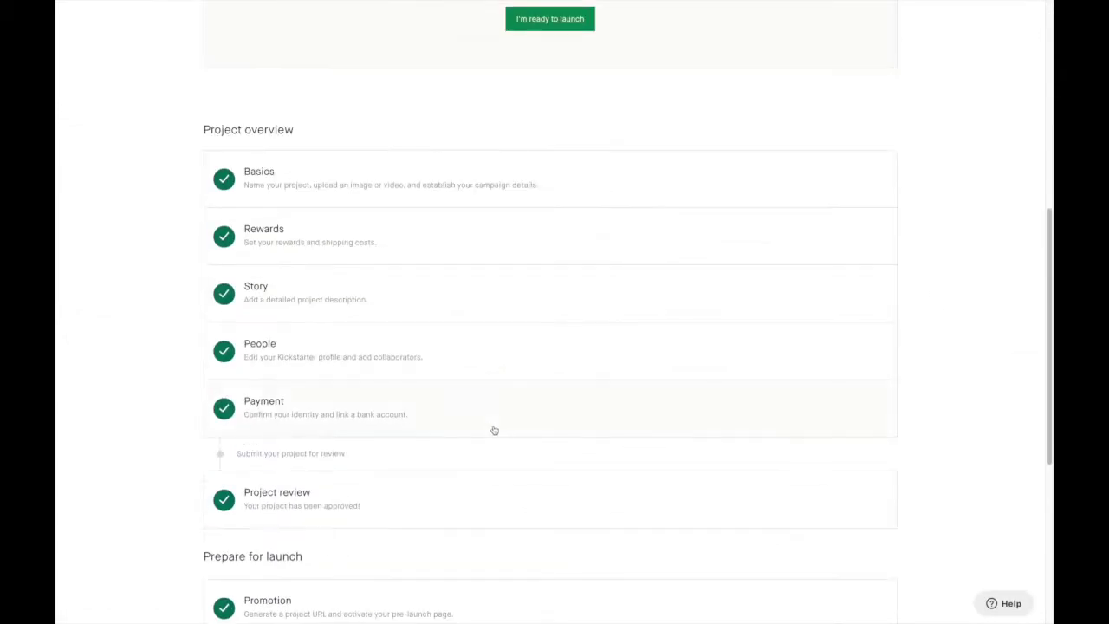
{"action": "left_click", "coordinate": [391, 236]}
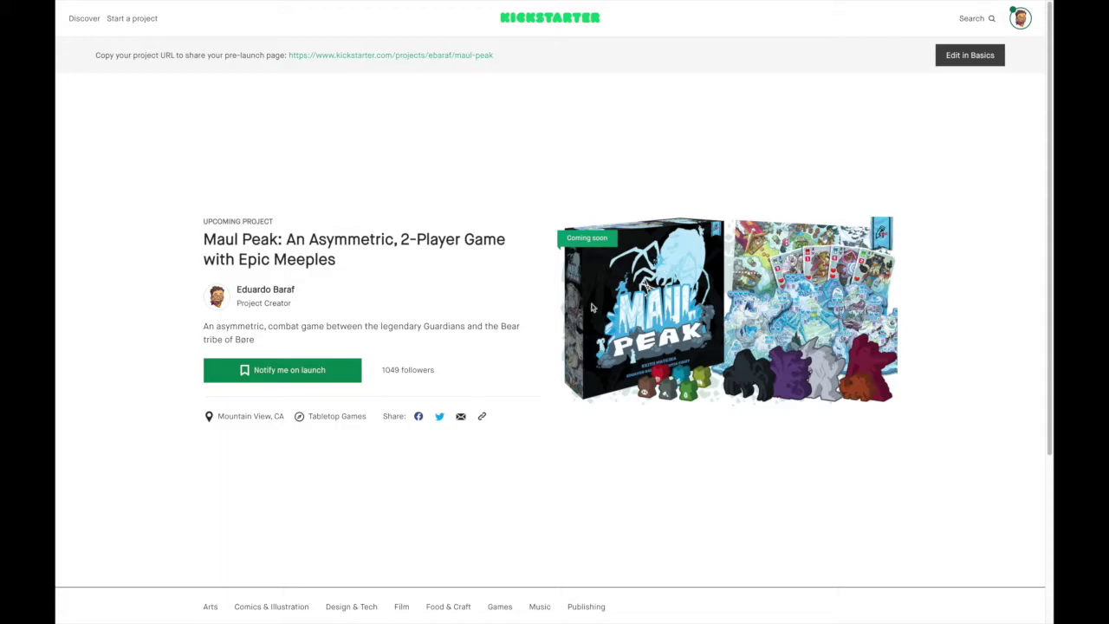
Open the Basics editor showing the title, subtitle and Games / Tabletop Games category
{"action": "left_click", "coordinate": [982, 57]}
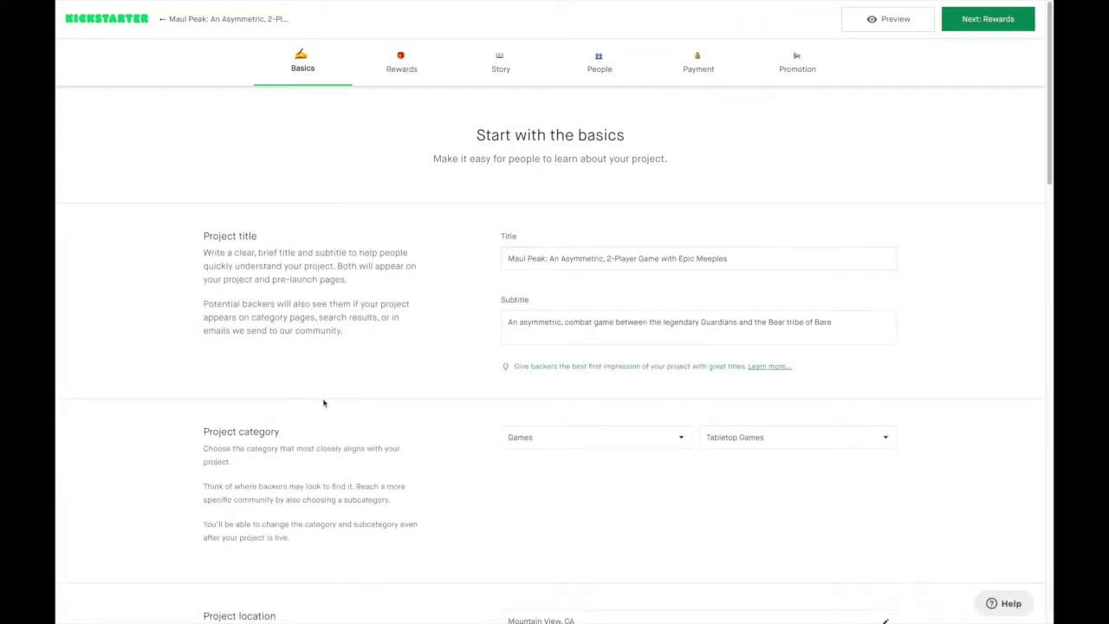
{"action": "scroll", "coordinate": [325, 403], "scroll_direction": "down", "scroll_amount": 10}
{"action": "scroll", "coordinate": [324, 406], "scroll_direction": "up", "scroll_amount": 10}
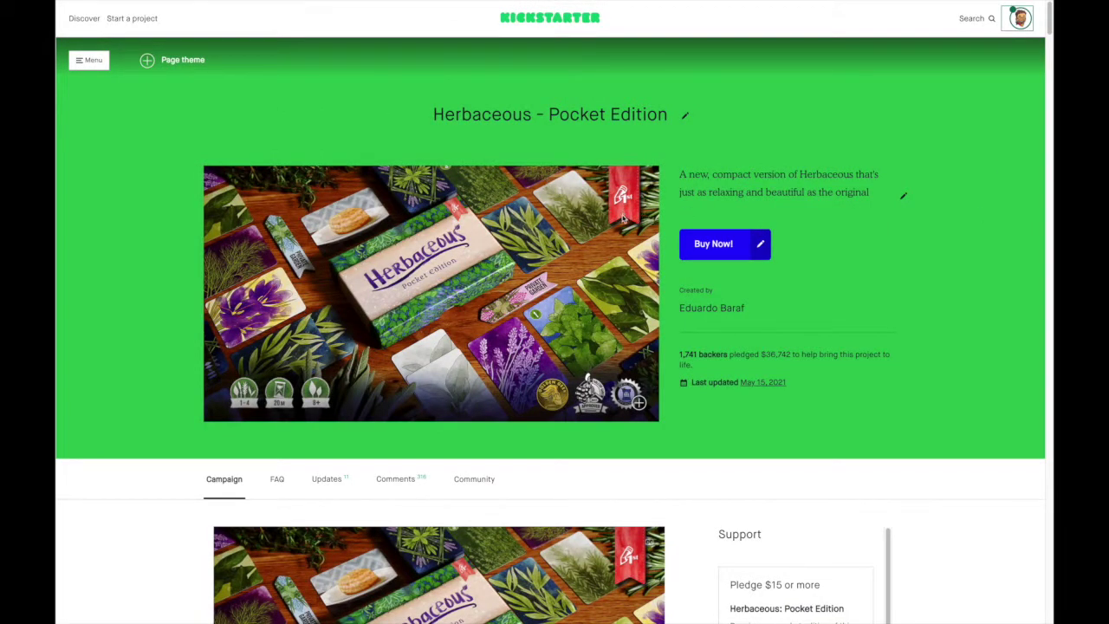
Scroll the Herbaceous - Pocket Edition page and show its page theme background and text colour options
{"action": "scroll", "coordinate": [579, 211], "scroll_direction": "down", "scroll_amount": 3}
{"action": "scroll", "coordinate": [576, 212], "scroll_direction": "down", "scroll_amount": 1}
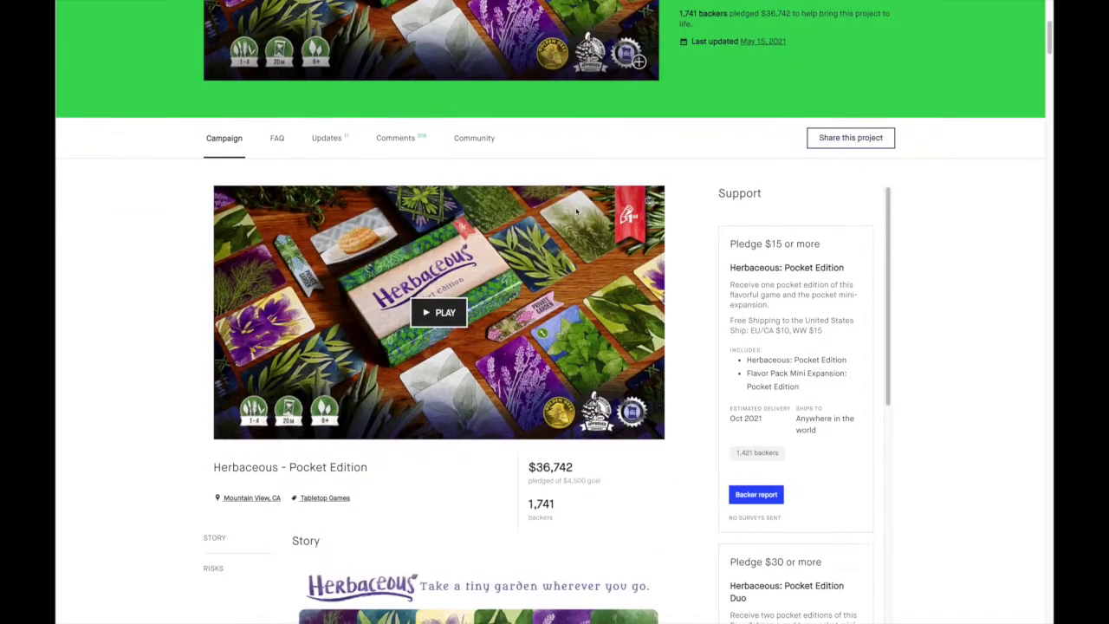
{"action": "scroll", "coordinate": [520, 217], "scroll_direction": "up", "scroll_amount": 2}
{"action": "scroll", "coordinate": [439, 220], "scroll_direction": "down", "scroll_amount": 4}
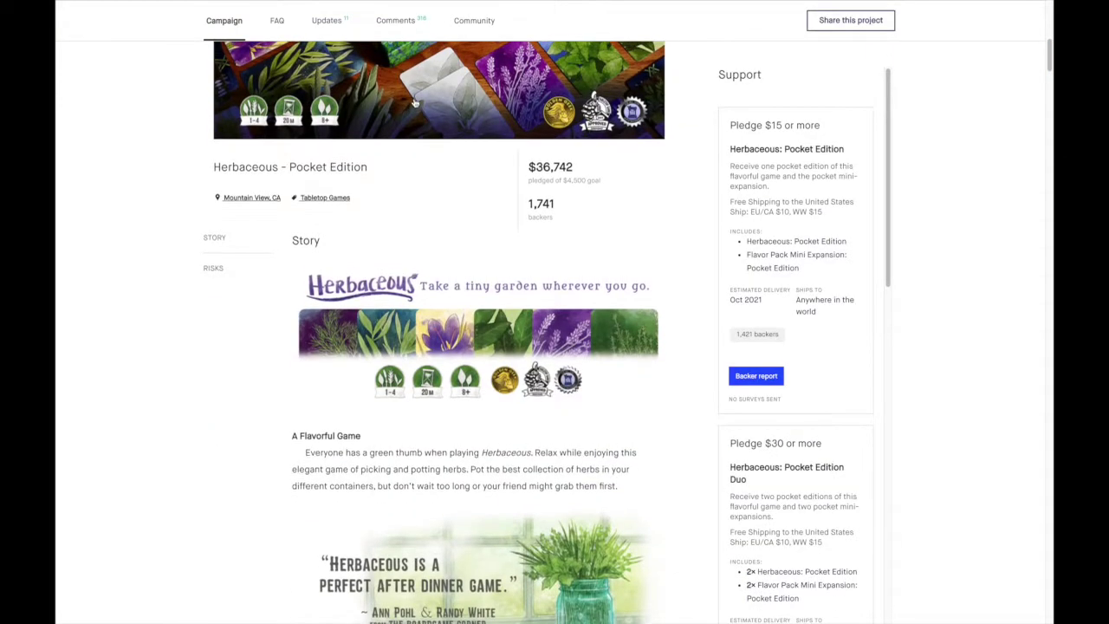
{"action": "scroll", "coordinate": [439, 220], "scroll_direction": "up", "scroll_amount": 2}
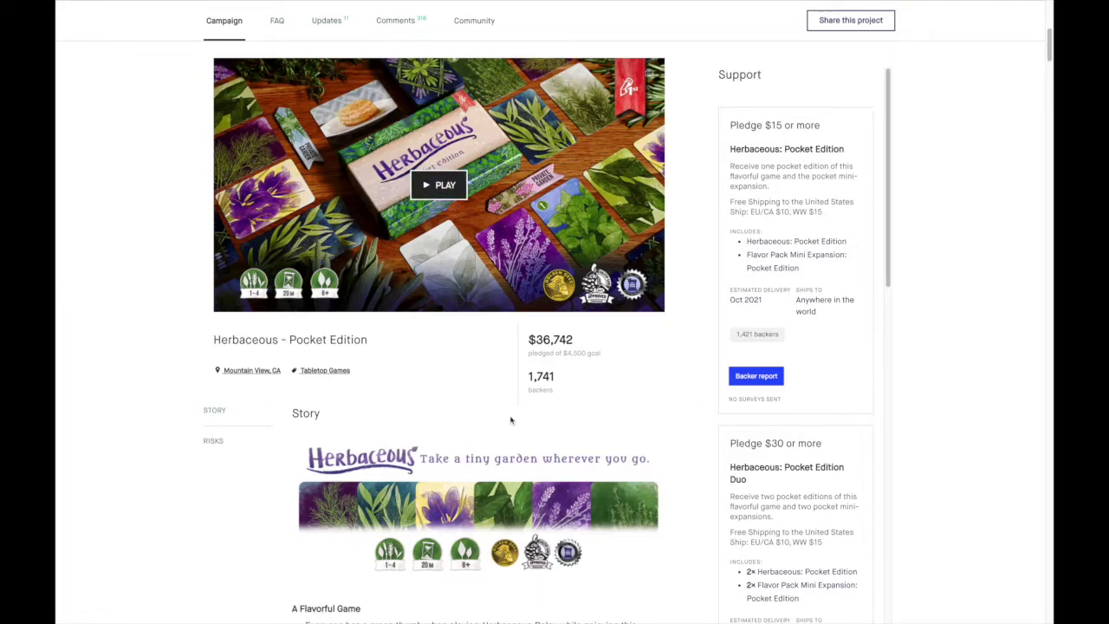
{"action": "scroll", "coordinate": [510, 420], "scroll_direction": "up", "scroll_amount": 5}
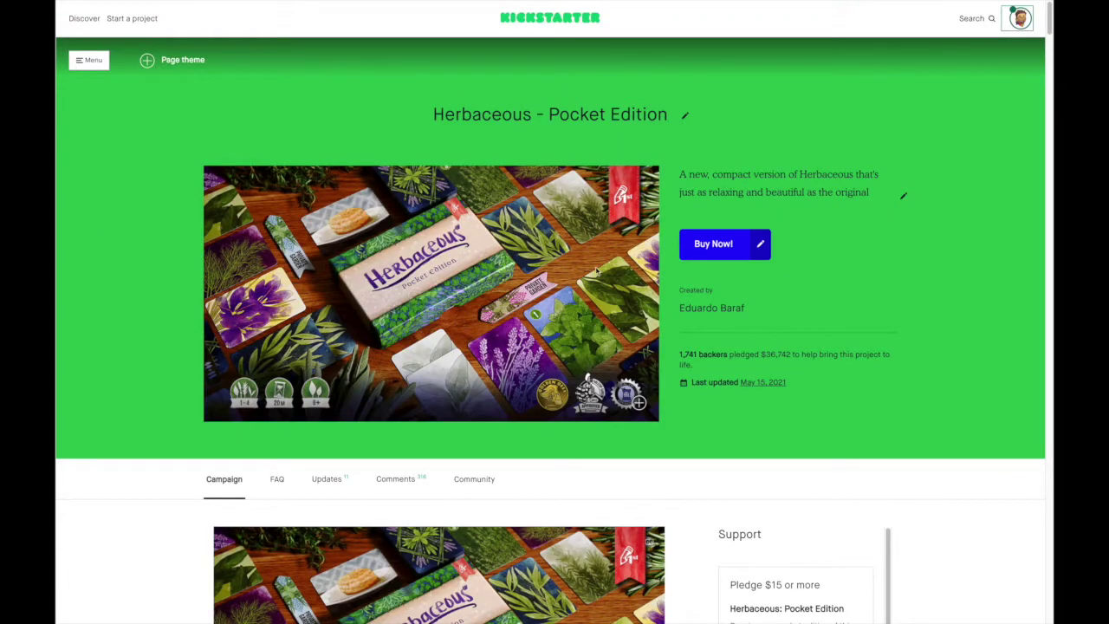
{"action": "left_click", "coordinate": [154, 67]}
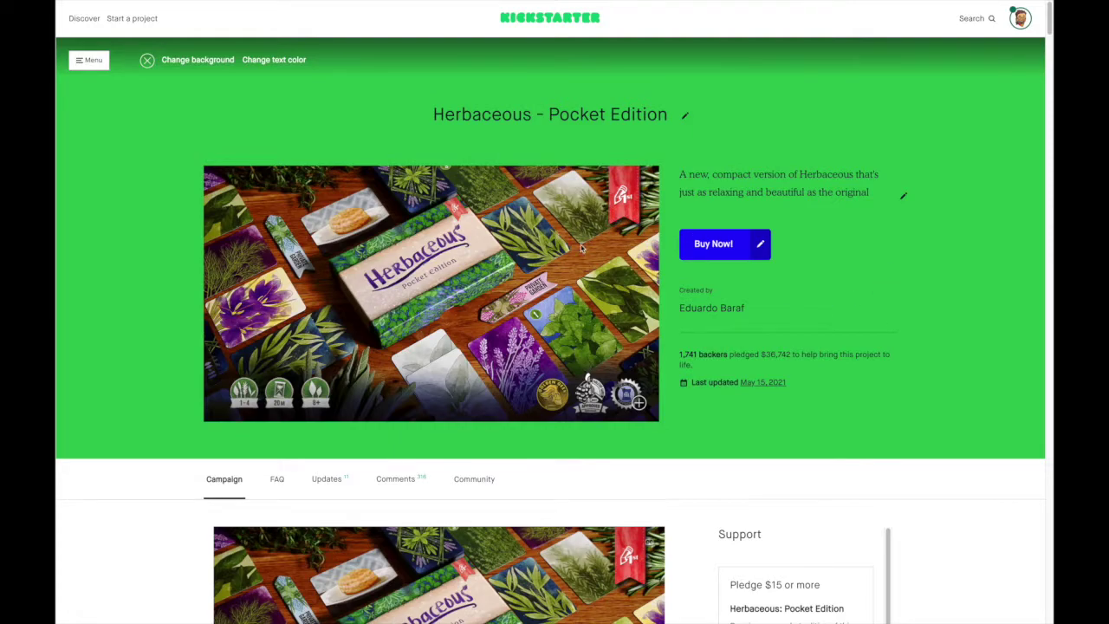
Switch to the Herbaceous FAQ section, which contains no questions
{"action": "scroll", "coordinate": [582, 249], "scroll_direction": "down", "scroll_amount": 3}
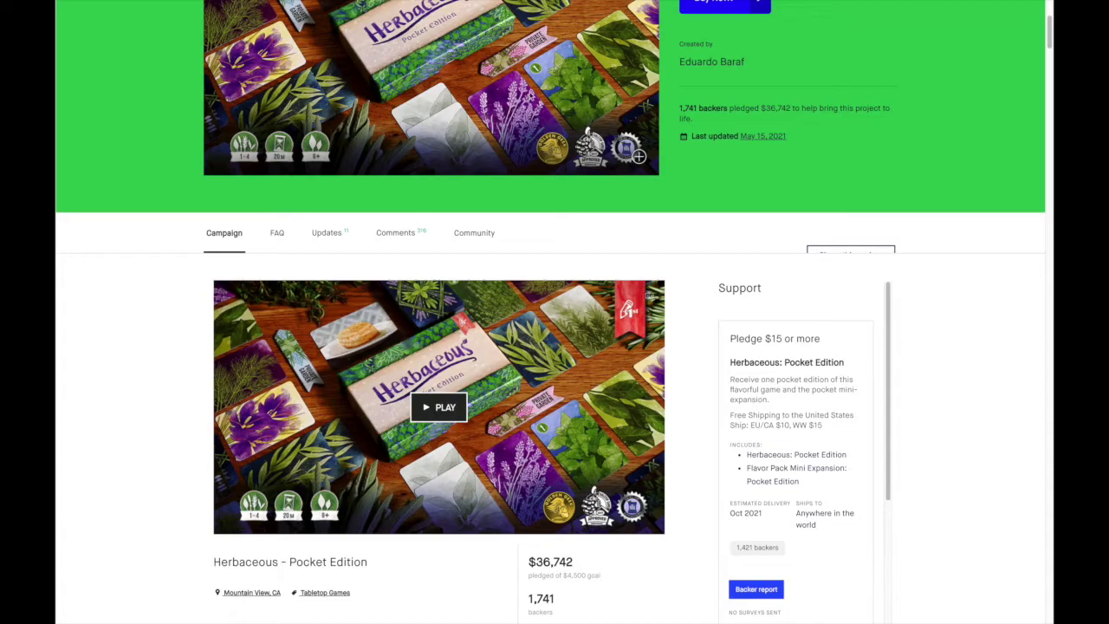
{"action": "scroll", "coordinate": [430, 453], "scroll_direction": "down", "scroll_amount": 1}
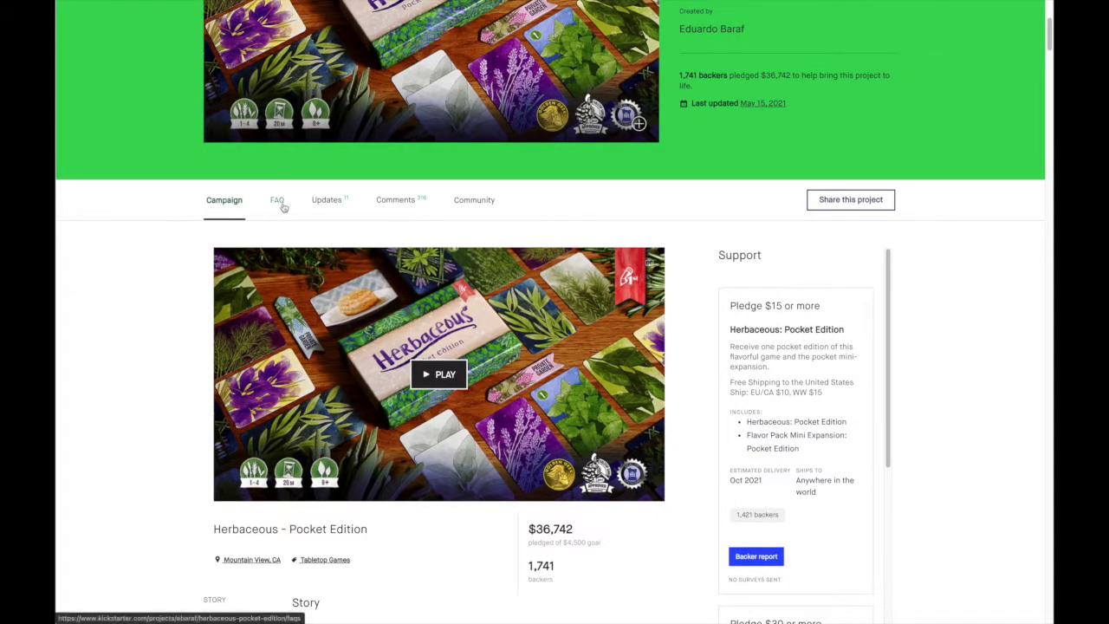
{"action": "left_click", "coordinate": [279, 204]}
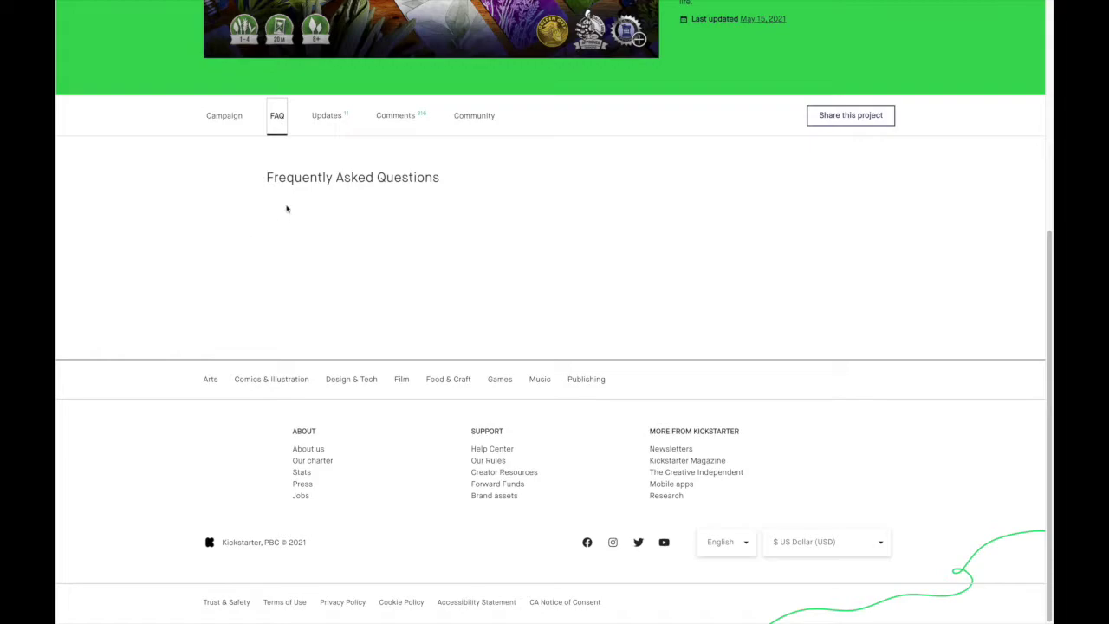
{"action": "scroll", "coordinate": [352, 245], "scroll_direction": "up", "scroll_amount": 1}
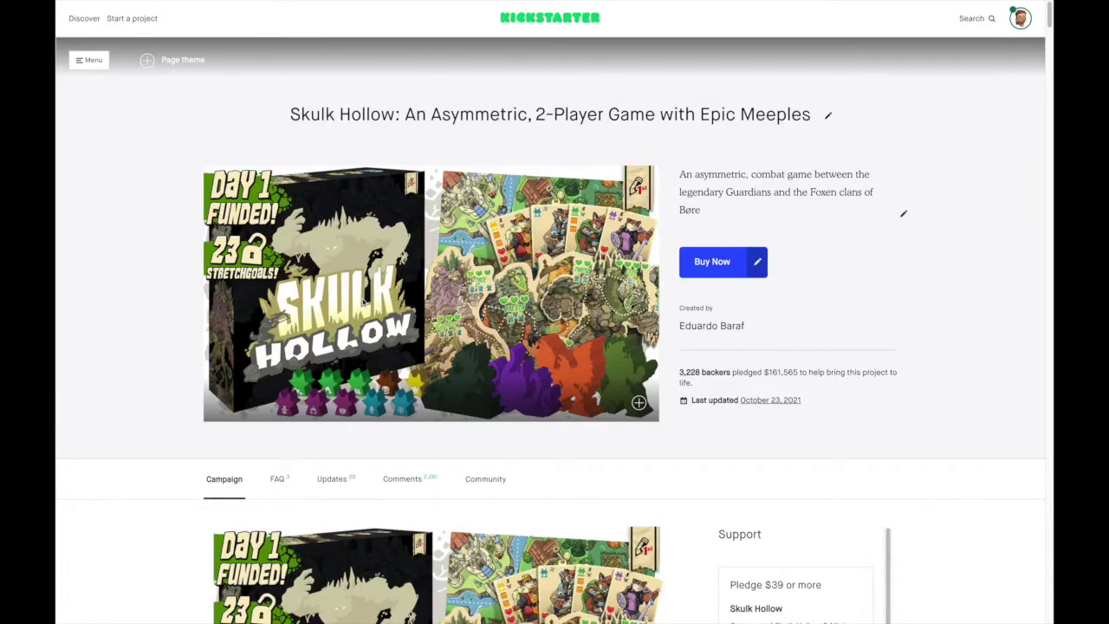
Open the Skulk Hollow FAQ and expand the EU-friendly, card sleeving and Pledge Manager answers
{"action": "scroll", "coordinate": [434, 537], "scroll_direction": "down", "scroll_amount": 2}
{"action": "left_click", "coordinate": [279, 367]}
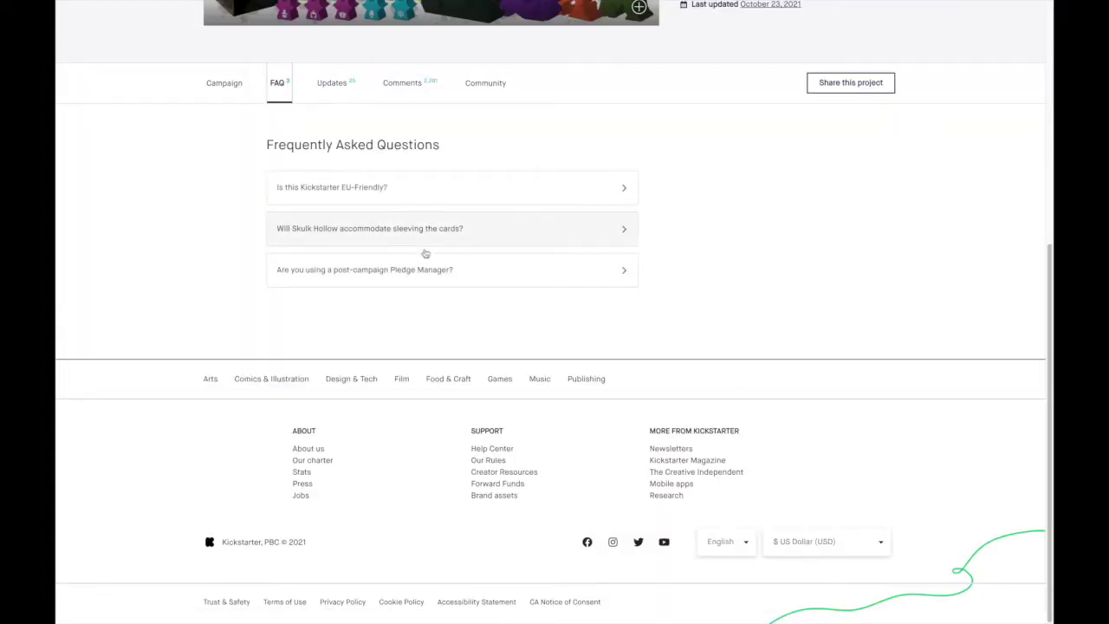
{"action": "left_click", "coordinate": [413, 191]}
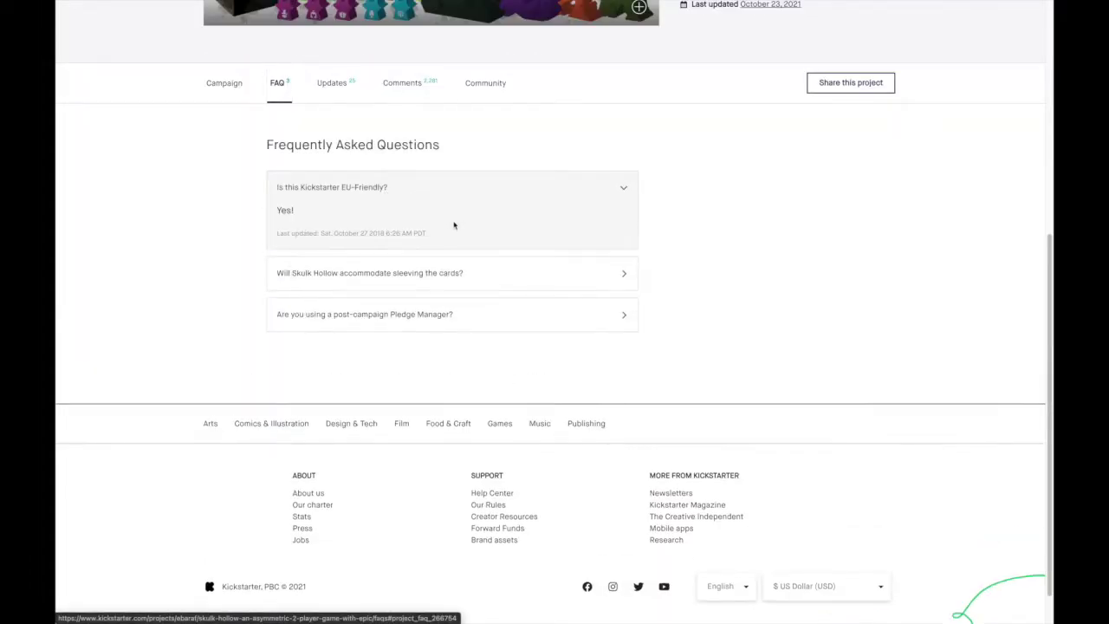
{"action": "left_click", "coordinate": [485, 276]}
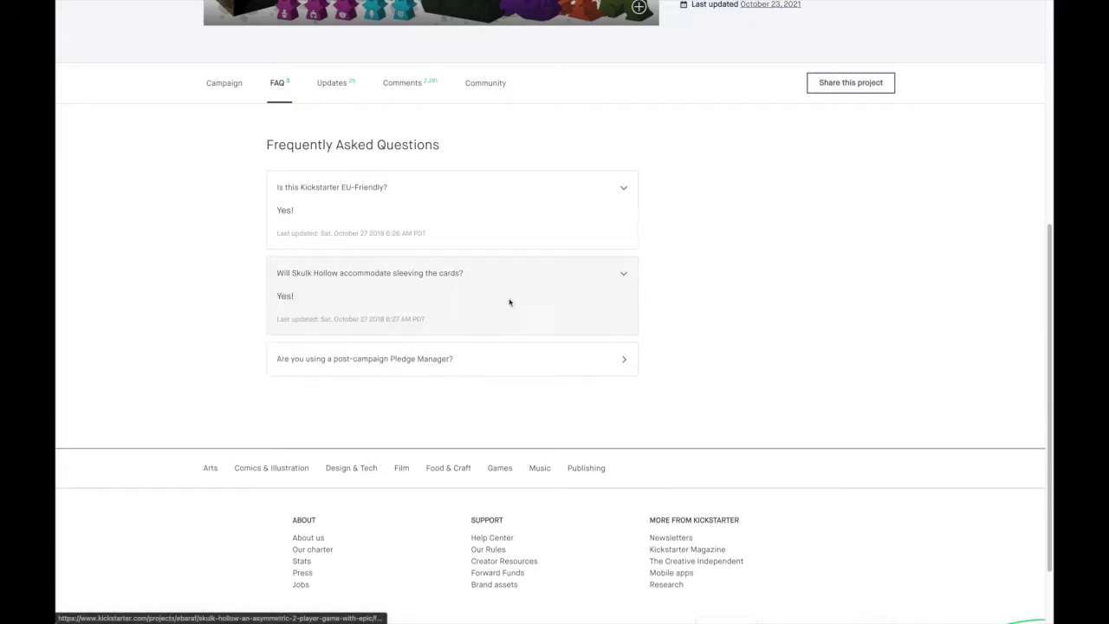
{"action": "scroll", "coordinate": [488, 327], "scroll_direction": "down", "scroll_amount": 1}
{"action": "left_click", "coordinate": [490, 346]}
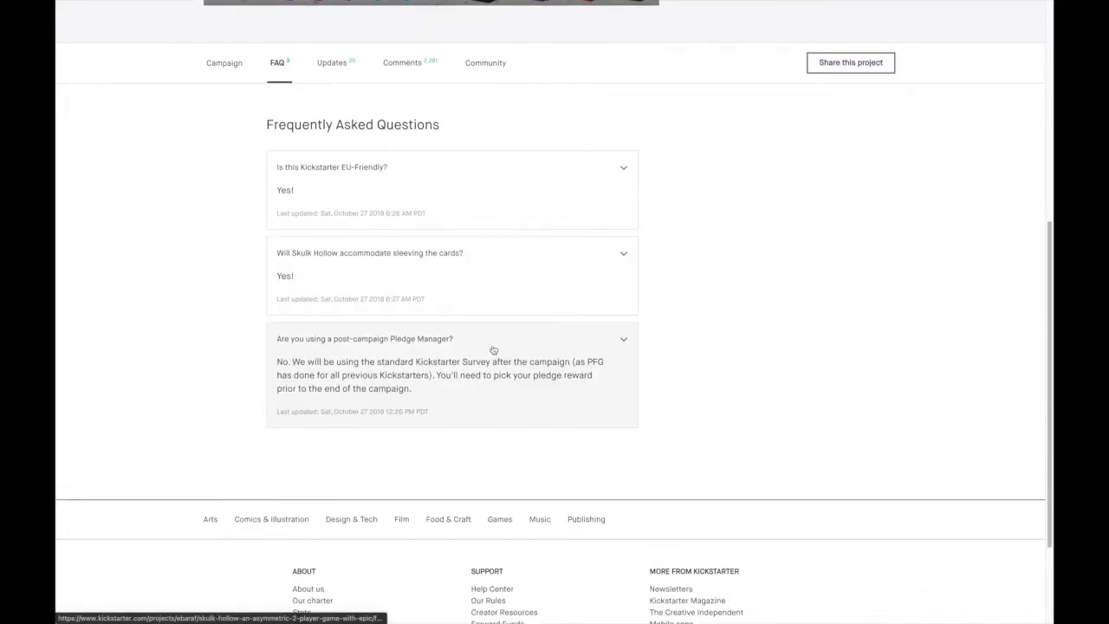
Return to the top and show the Skulk Hollow Campaign story
{"action": "scroll", "coordinate": [490, 351], "scroll_direction": "up", "scroll_amount": 5}
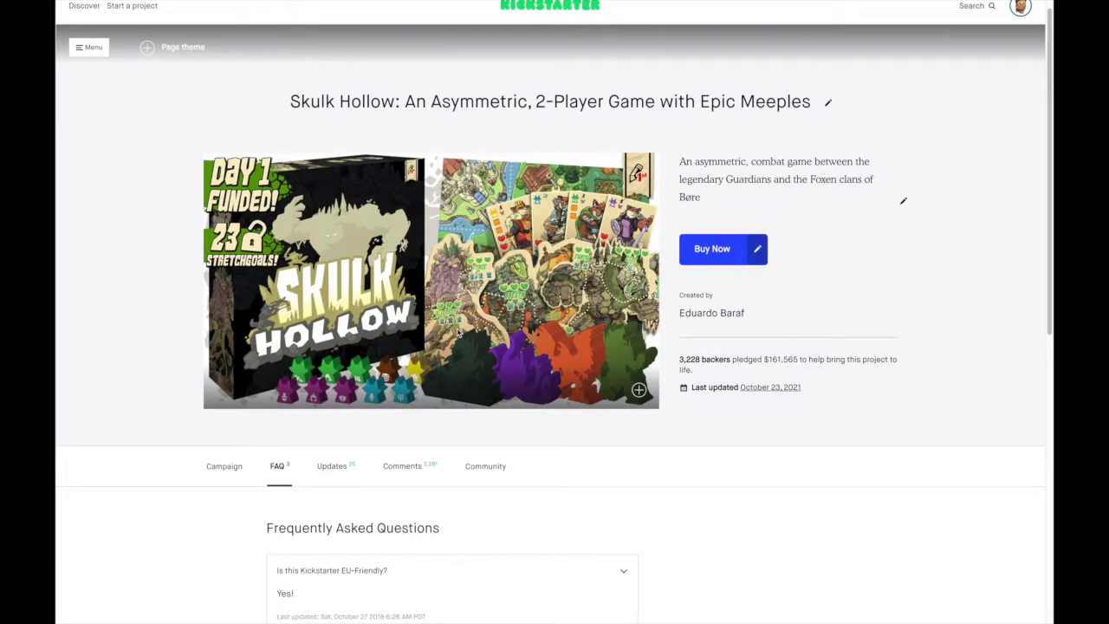
{"action": "left_click", "coordinate": [223, 465]}
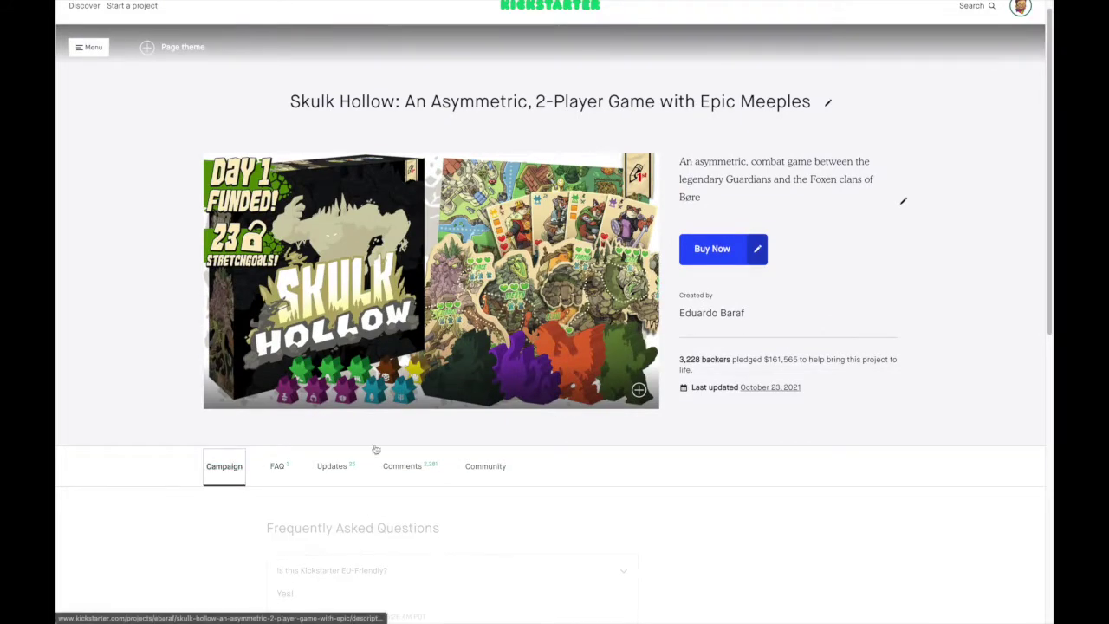
{"action": "scroll", "coordinate": [402, 440], "scroll_direction": "up", "scroll_amount": 5}
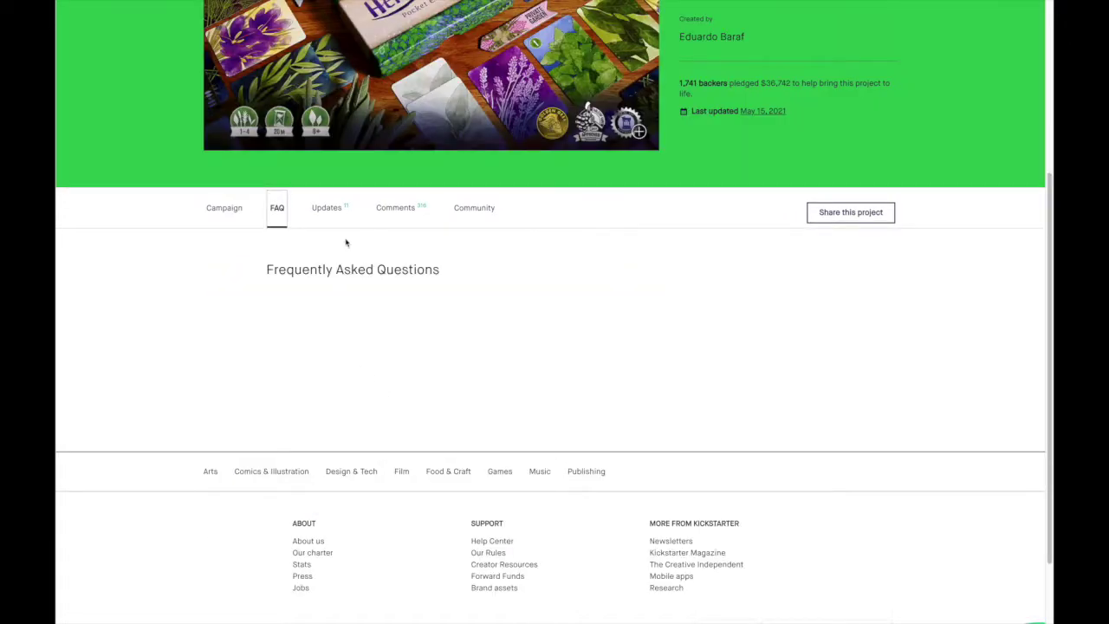
Browse the Herbaceous Updates list, topped by 'May Update: Pocket Arrivals & BGG Reviews', down to Load more
{"action": "left_click", "coordinate": [339, 221]}
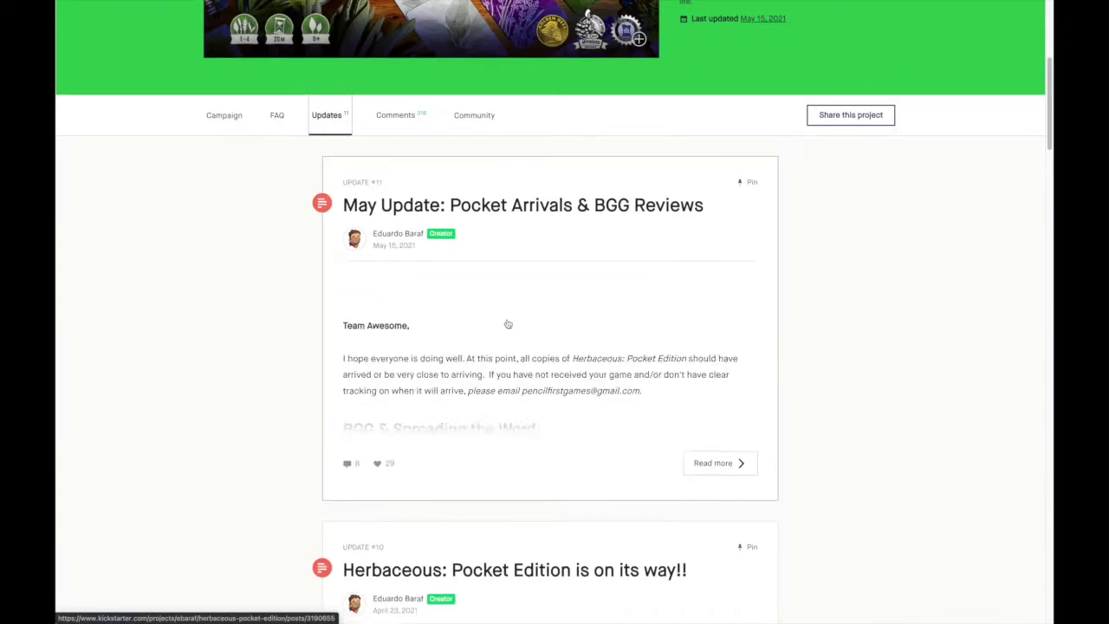
{"action": "scroll", "coordinate": [517, 322], "scroll_direction": "down", "scroll_amount": 6}
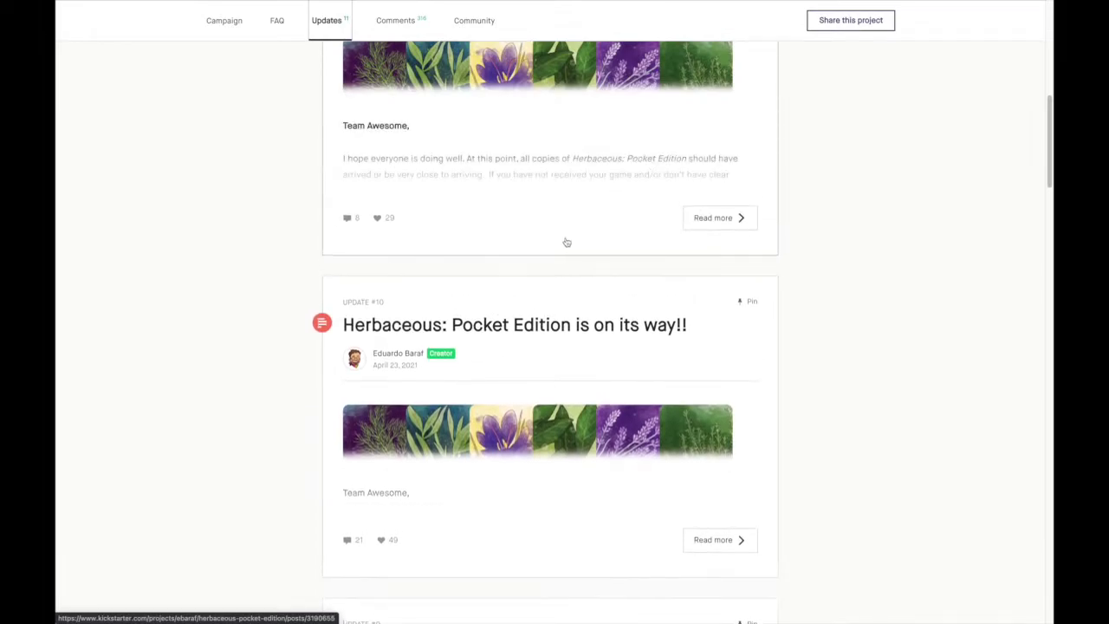
{"action": "scroll", "coordinate": [607, 425], "scroll_direction": "up", "scroll_amount": 10}
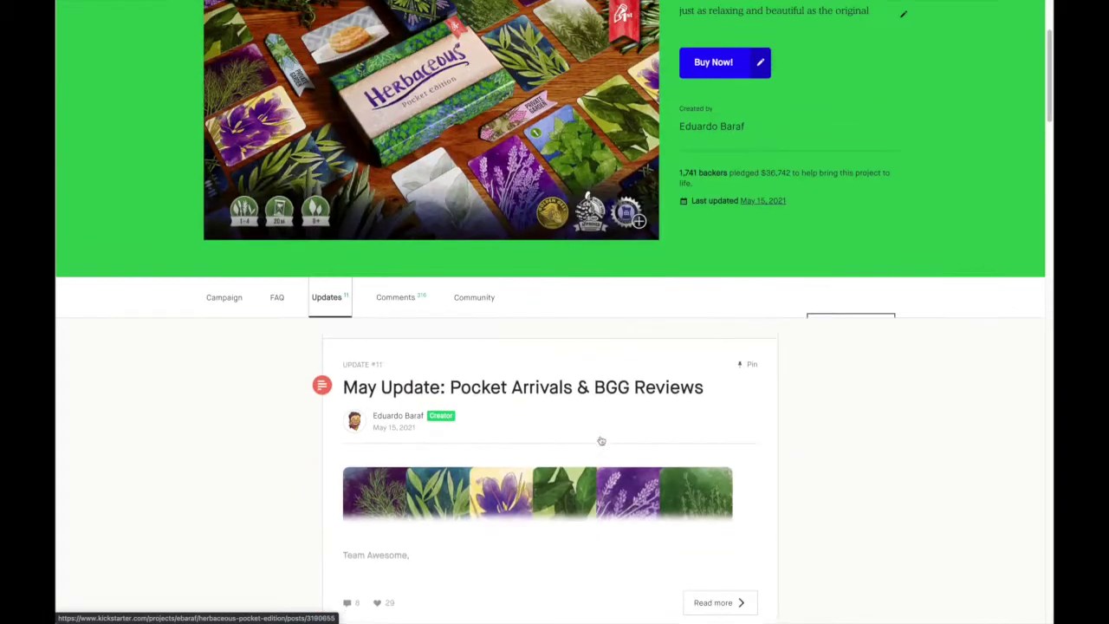
{"action": "scroll", "coordinate": [362, 466], "scroll_direction": "down", "scroll_amount": 8}
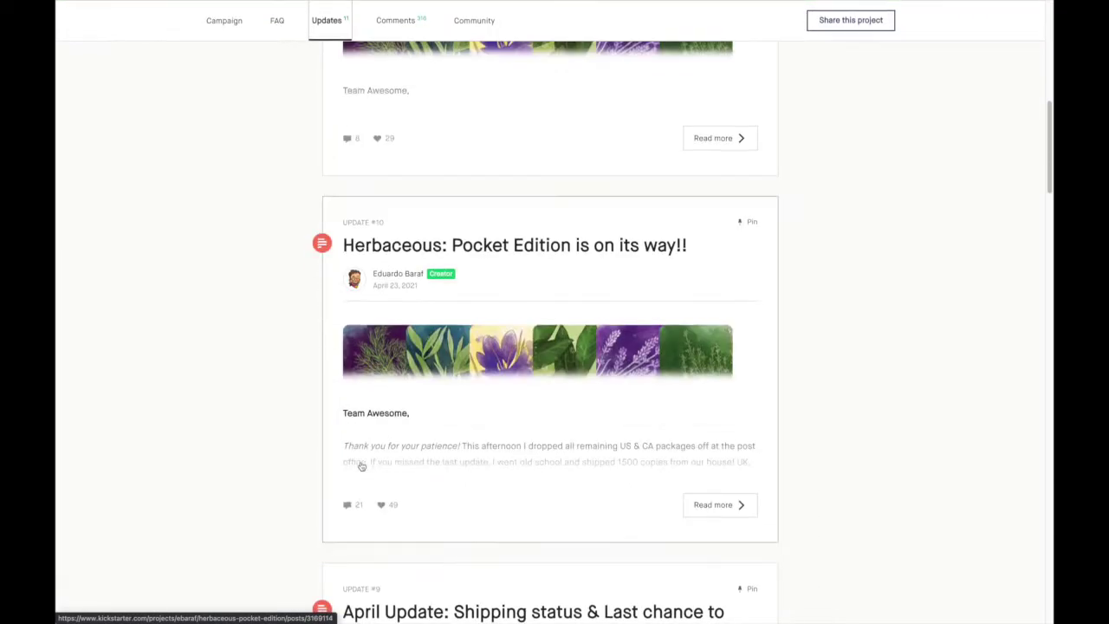
{"action": "scroll", "coordinate": [362, 466], "scroll_direction": "down", "scroll_amount": 10}
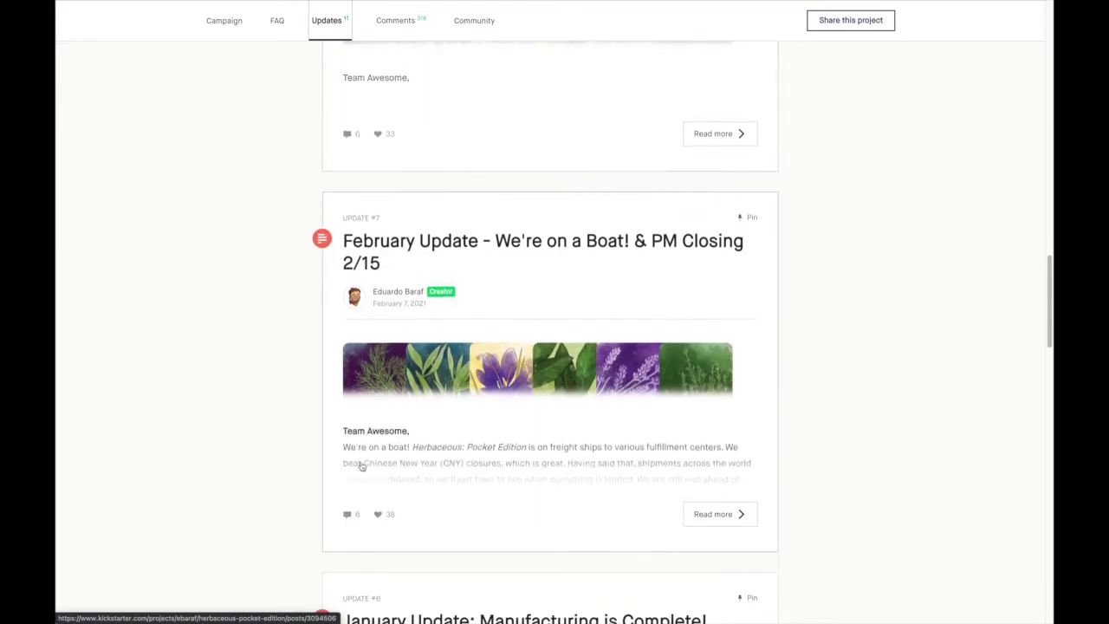
{"action": "scroll", "coordinate": [363, 466], "scroll_direction": "down", "scroll_amount": 12}
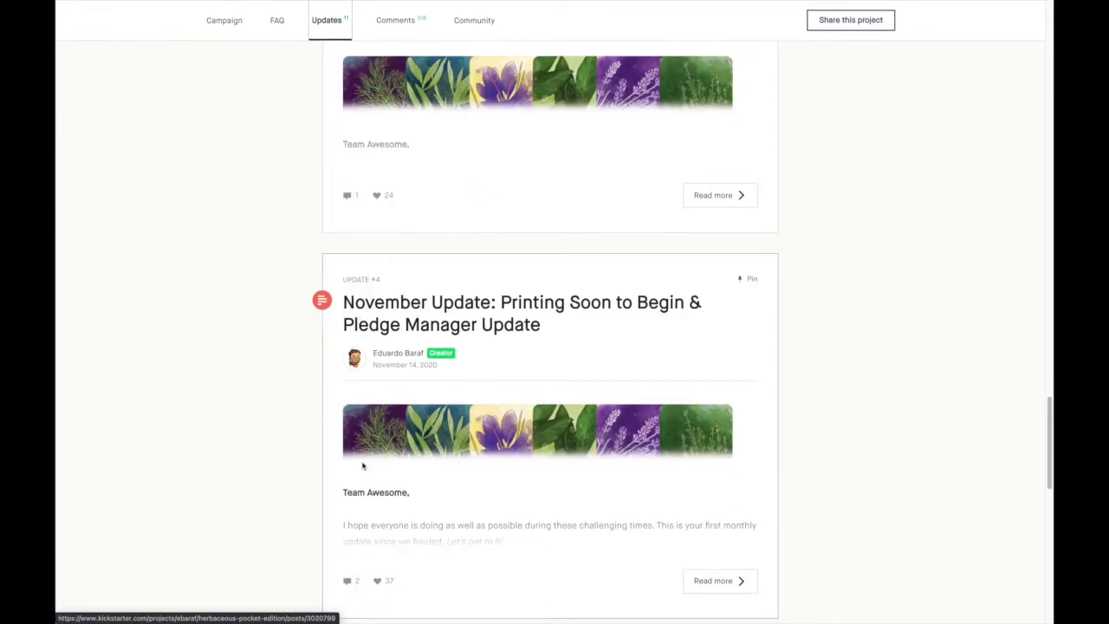
{"action": "scroll", "coordinate": [363, 466], "scroll_direction": "down", "scroll_amount": 4}
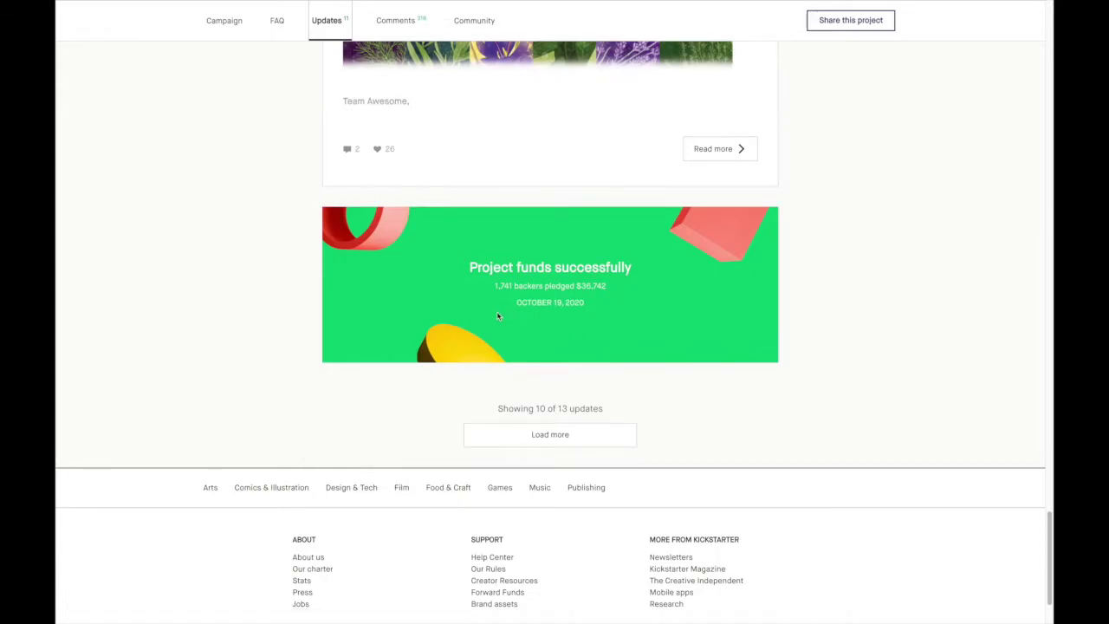
{"action": "scroll", "coordinate": [668, 349], "scroll_direction": "up", "scroll_amount": 1}
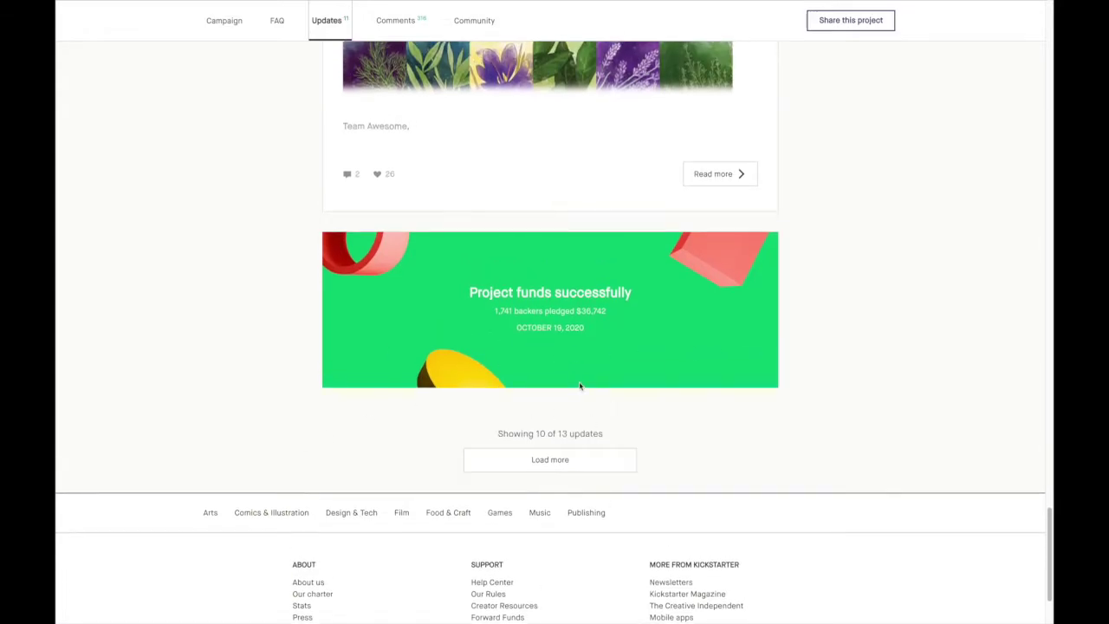
{"action": "scroll", "coordinate": [580, 385], "scroll_direction": "up", "scroll_amount": 20}
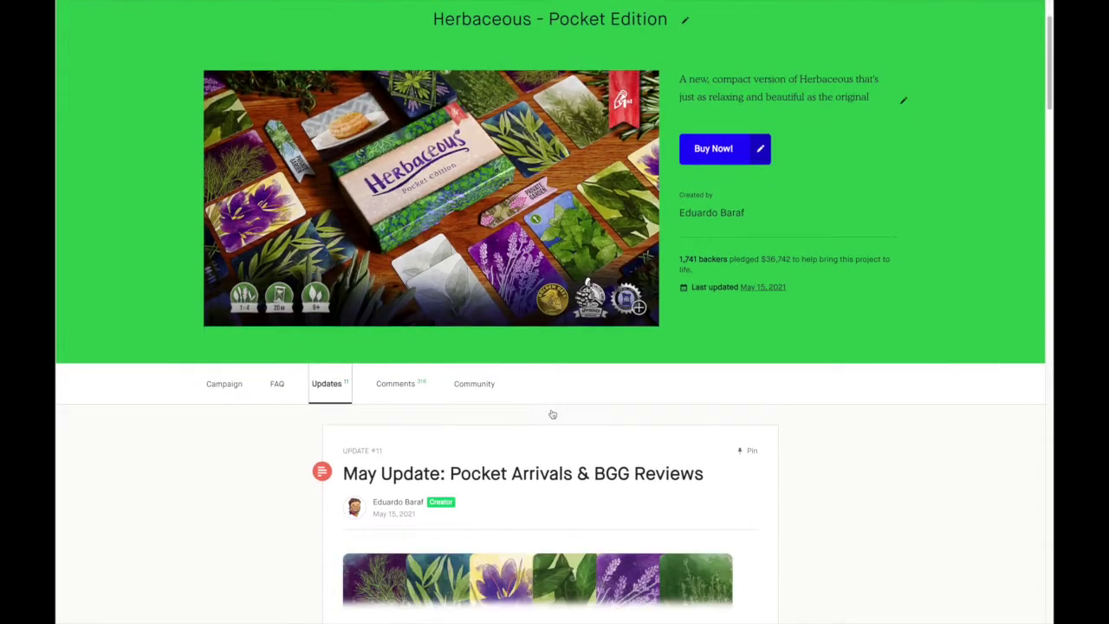
{"action": "scroll", "coordinate": [553, 414], "scroll_direction": "down", "scroll_amount": 2}
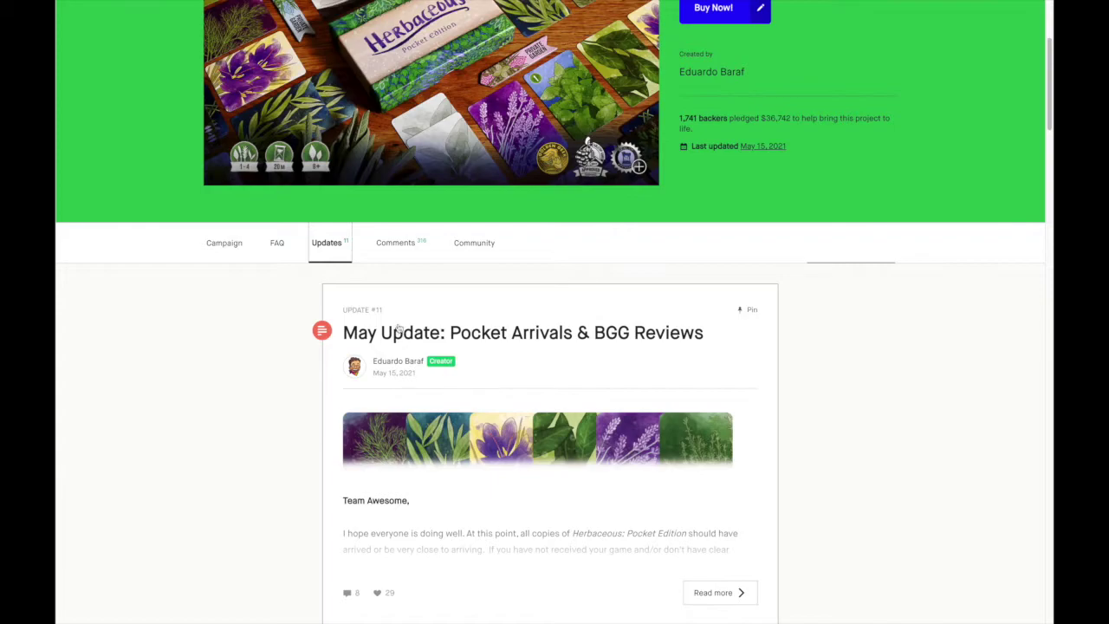
View the Herbaceous comments, then its Community backer statistics
{"action": "left_click", "coordinate": [400, 259]}
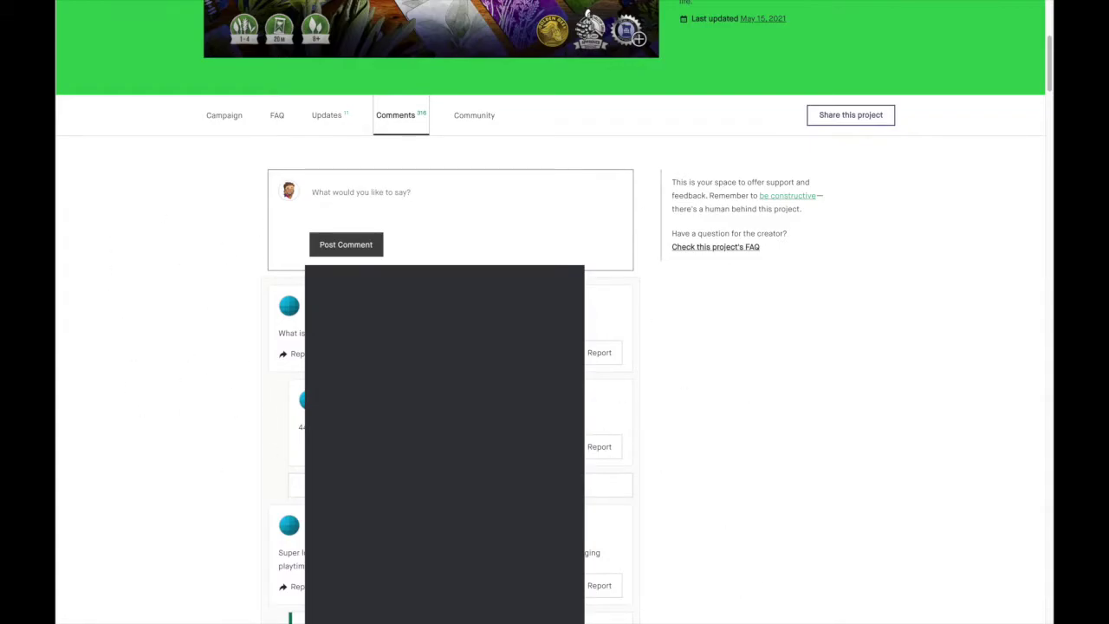
{"action": "left_click", "coordinate": [483, 119]}
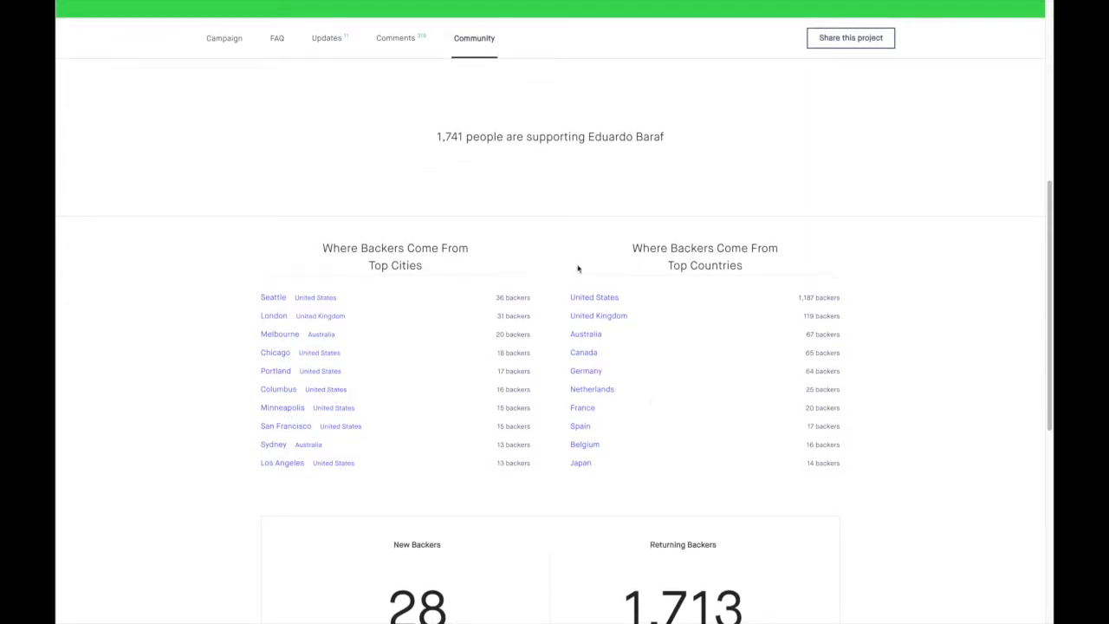
Review the Herbaceous Community stats, return to the Campaign section, and open the creator menu
{"action": "scroll", "coordinate": [373, 325], "scroll_direction": "down", "scroll_amount": 1}
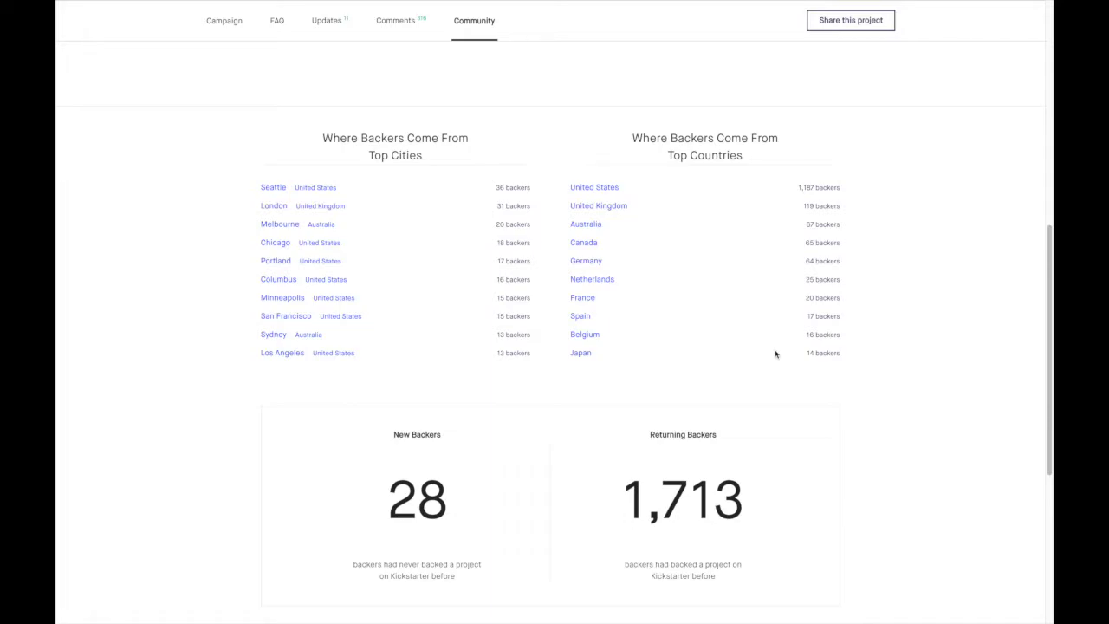
{"action": "scroll", "coordinate": [773, 359], "scroll_direction": "down", "scroll_amount": 3}
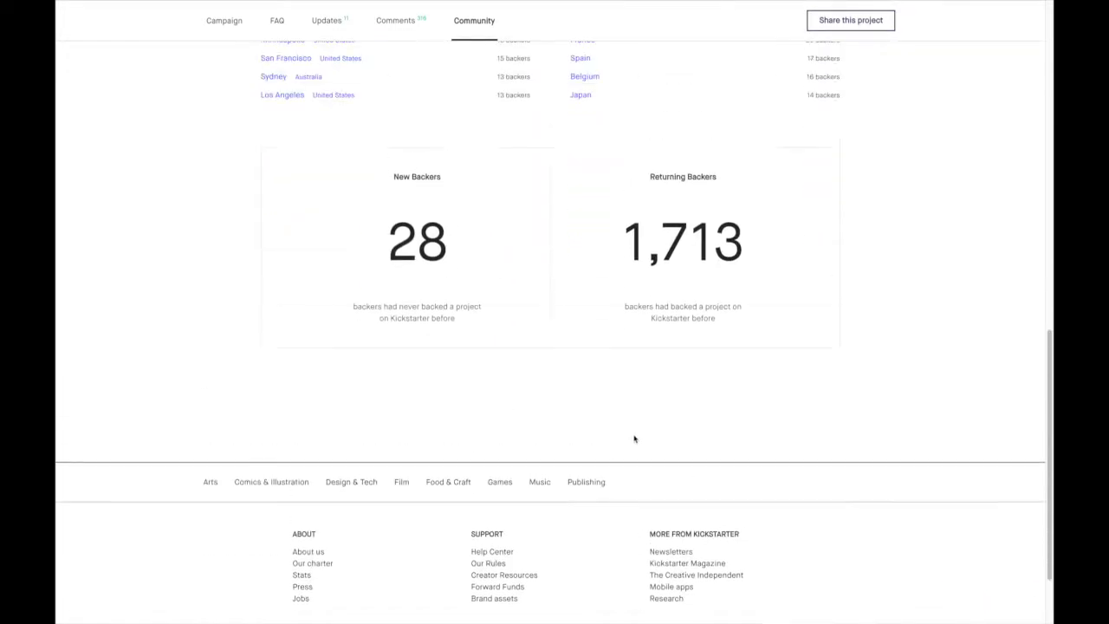
{"action": "scroll", "coordinate": [633, 438], "scroll_direction": "up", "scroll_amount": 3}
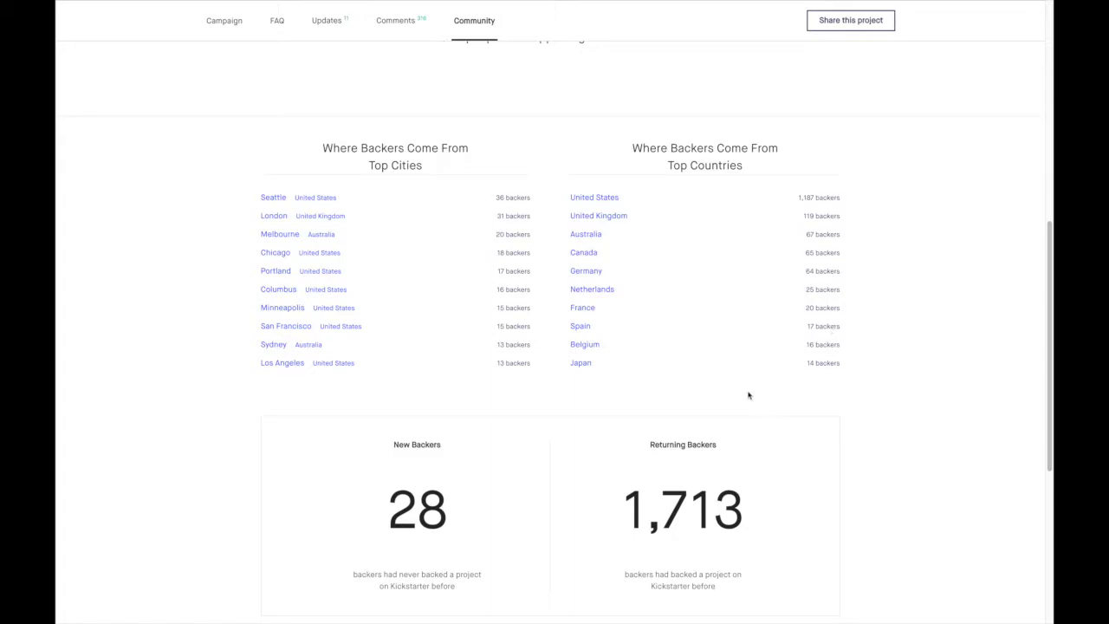
{"action": "scroll", "coordinate": [690, 387], "scroll_direction": "up", "scroll_amount": 6}
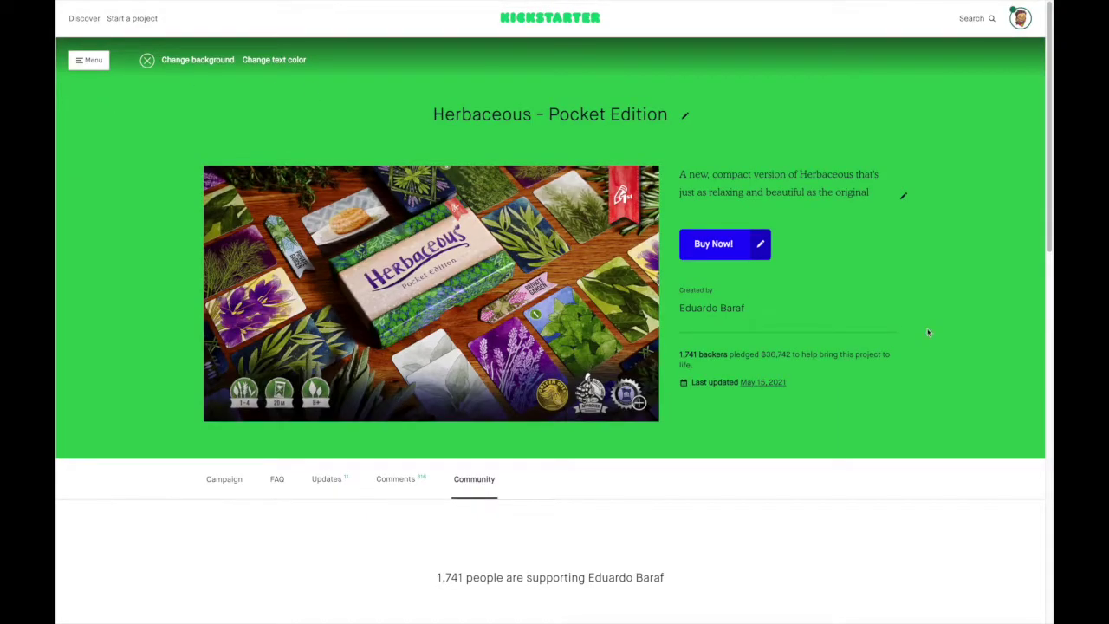
{"action": "scroll", "coordinate": [438, 398], "scroll_direction": "down", "scroll_amount": 2}
{"action": "scroll", "coordinate": [434, 401], "scroll_direction": "up", "scroll_amount": 2}
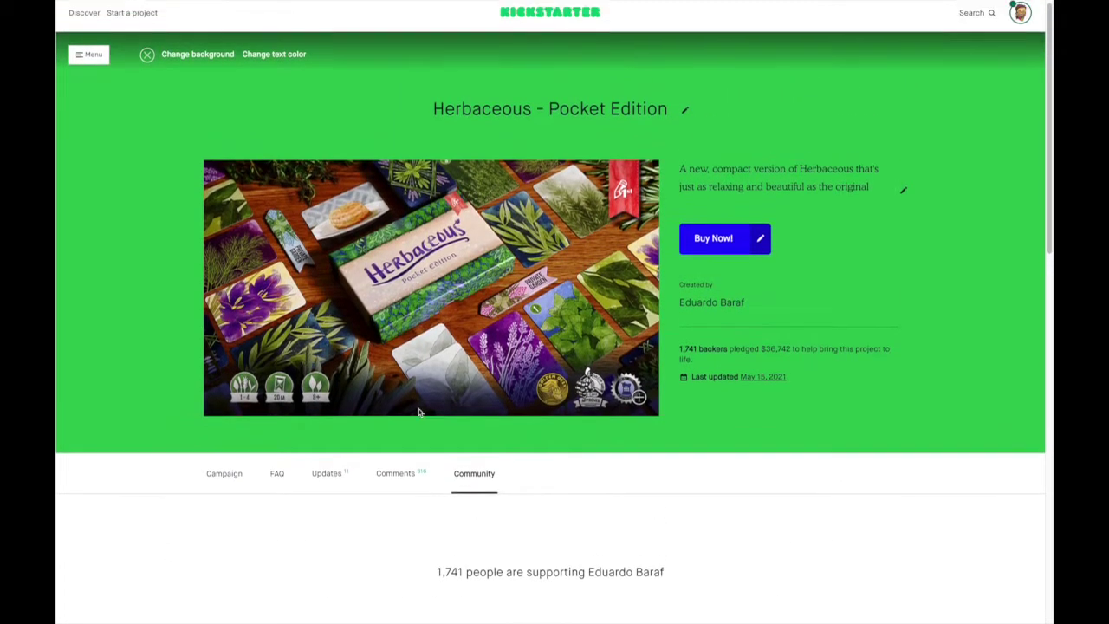
{"action": "left_click", "coordinate": [224, 477]}
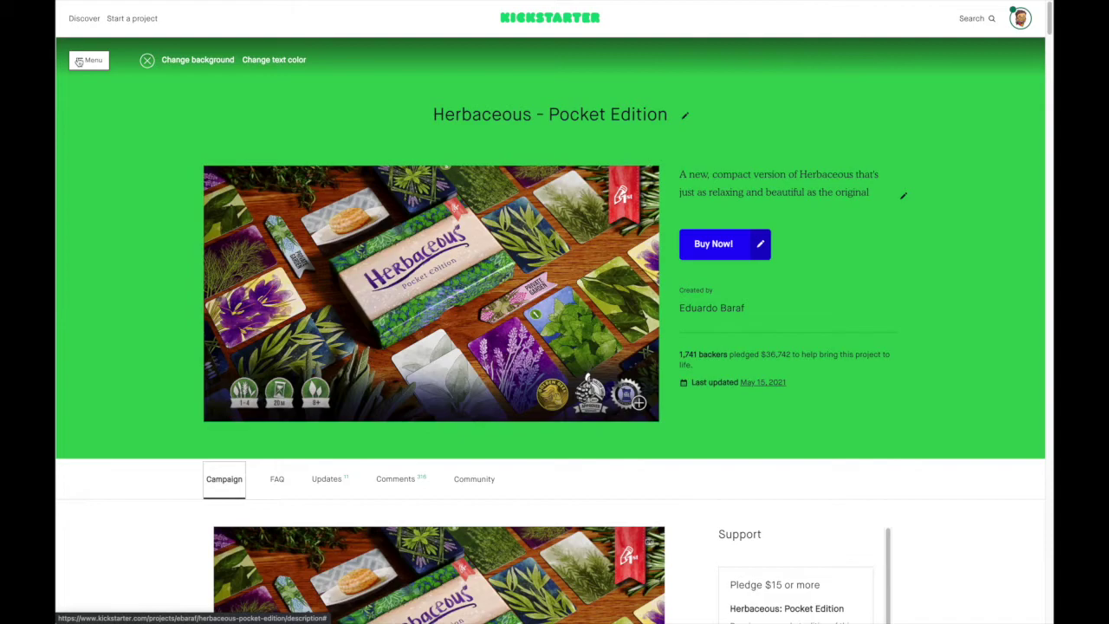
{"action": "left_click", "coordinate": [78, 61]}
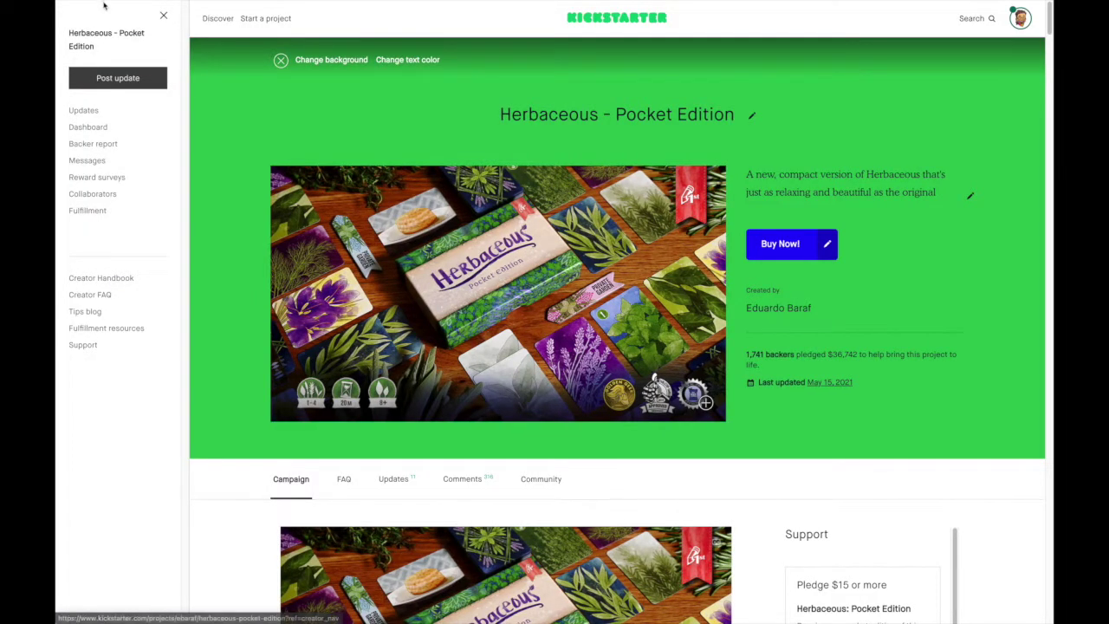
Start a new Herbaceous update, keeping notifications going to All backers
{"action": "left_click", "coordinate": [119, 78]}
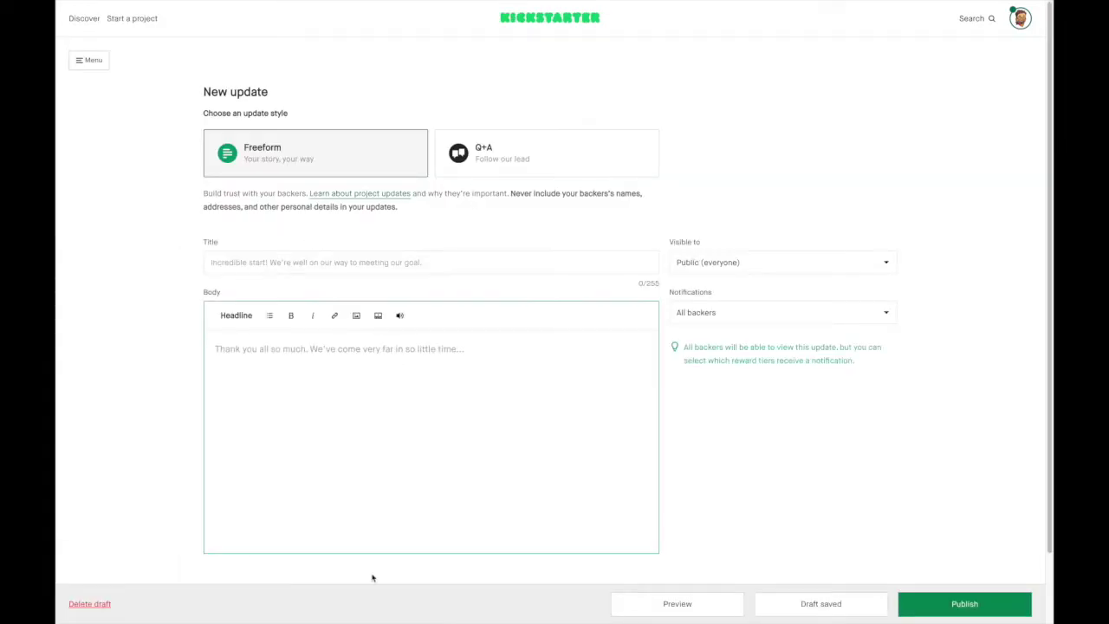
{"action": "left_click", "coordinate": [324, 402]}
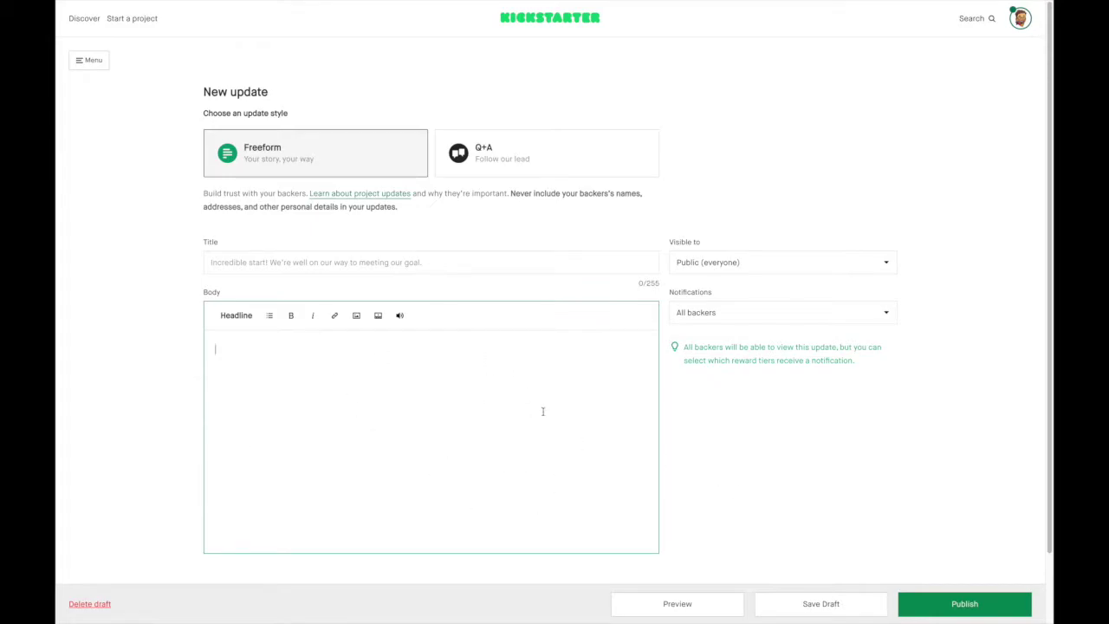
{"action": "left_click", "coordinate": [878, 316]}
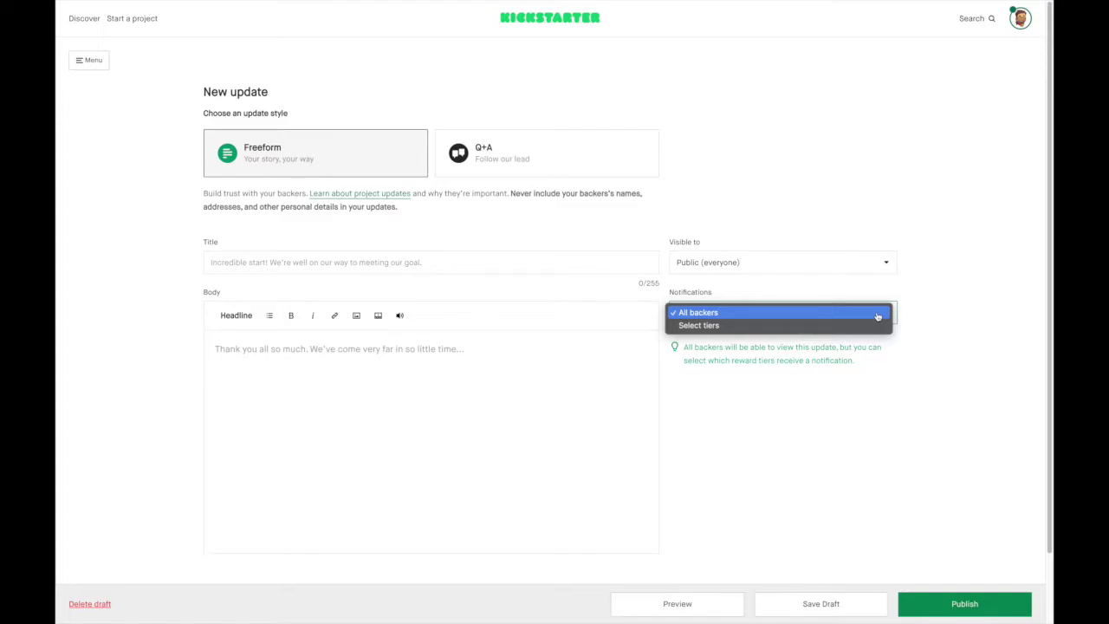
{"action": "left_click", "coordinate": [878, 315]}
{"action": "left_click", "coordinate": [778, 315]}
{"action": "left_click", "coordinate": [852, 312]}
Keep the update visible to Public (everyone), then switch its style to Q+A
{"action": "left_click", "coordinate": [876, 263]}
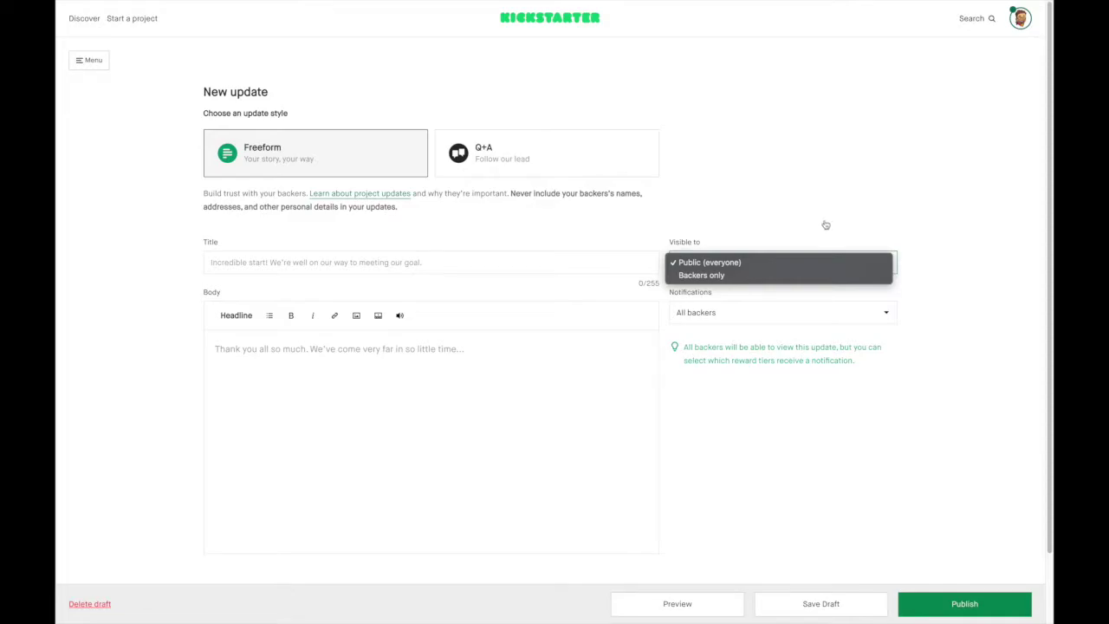
{"action": "left_click", "coordinate": [743, 163]}
{"action": "left_click", "coordinate": [292, 262]}
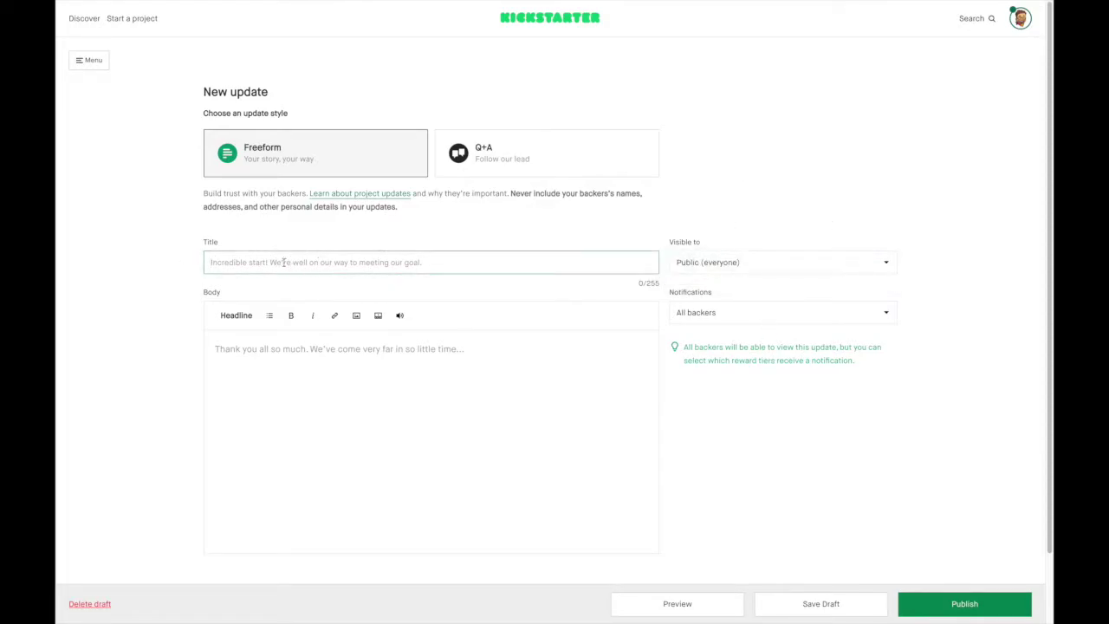
{"action": "left_click", "coordinate": [524, 158]}
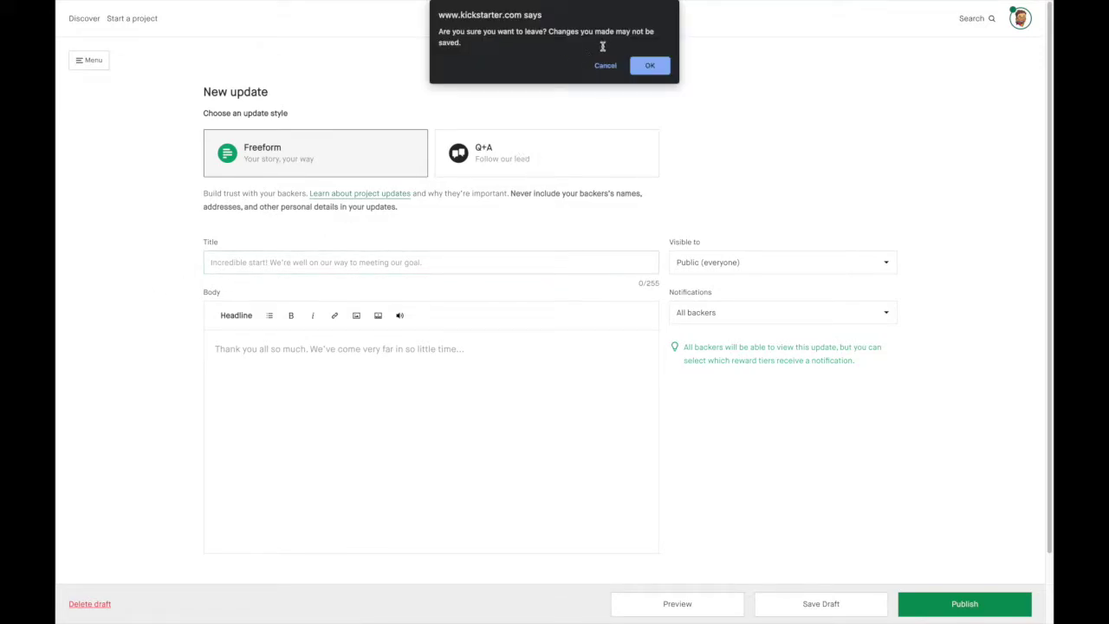
Confirm leaving the Freeform draft, browse the Q+A template questions, then switch back to Freeform
{"action": "key", "text": "Return"}
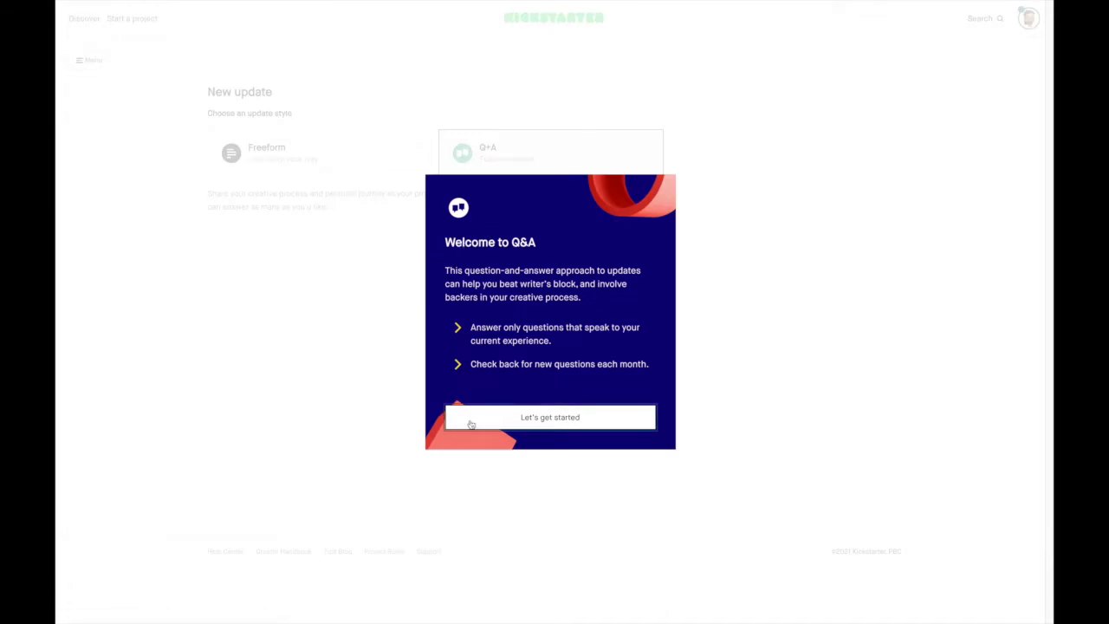
{"action": "left_click", "coordinate": [468, 424]}
{"action": "scroll", "coordinate": [664, 384], "scroll_direction": "down", "scroll_amount": 5}
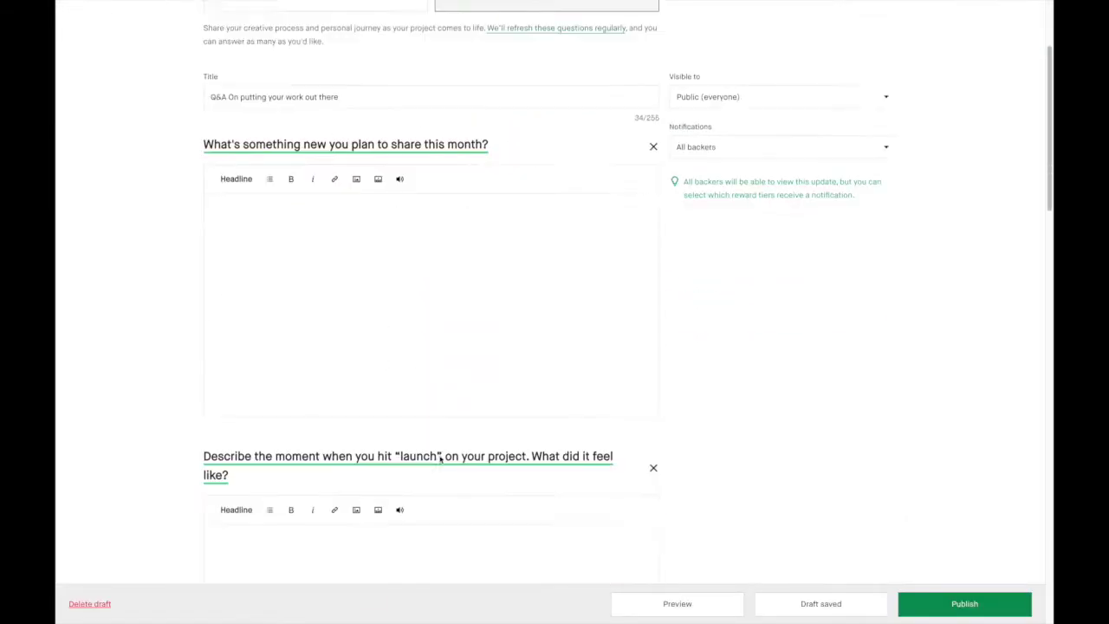
{"action": "scroll", "coordinate": [250, 324], "scroll_direction": "down", "scroll_amount": 4}
{"action": "scroll", "coordinate": [346, 290], "scroll_direction": "up", "scroll_amount": 6}
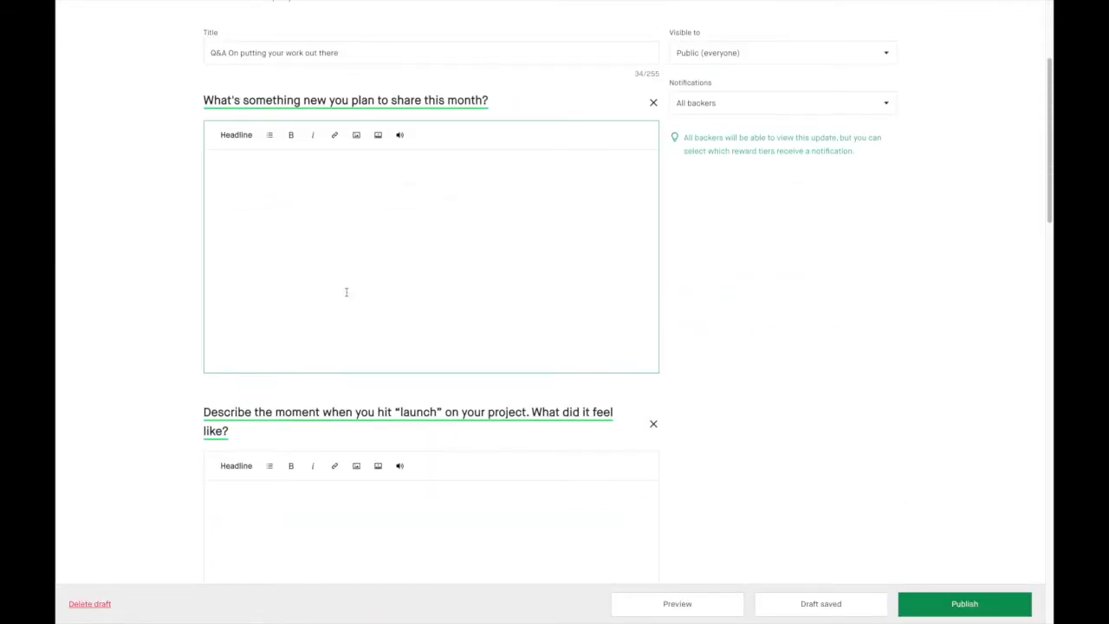
{"action": "scroll", "coordinate": [540, 344], "scroll_direction": "down", "scroll_amount": 10}
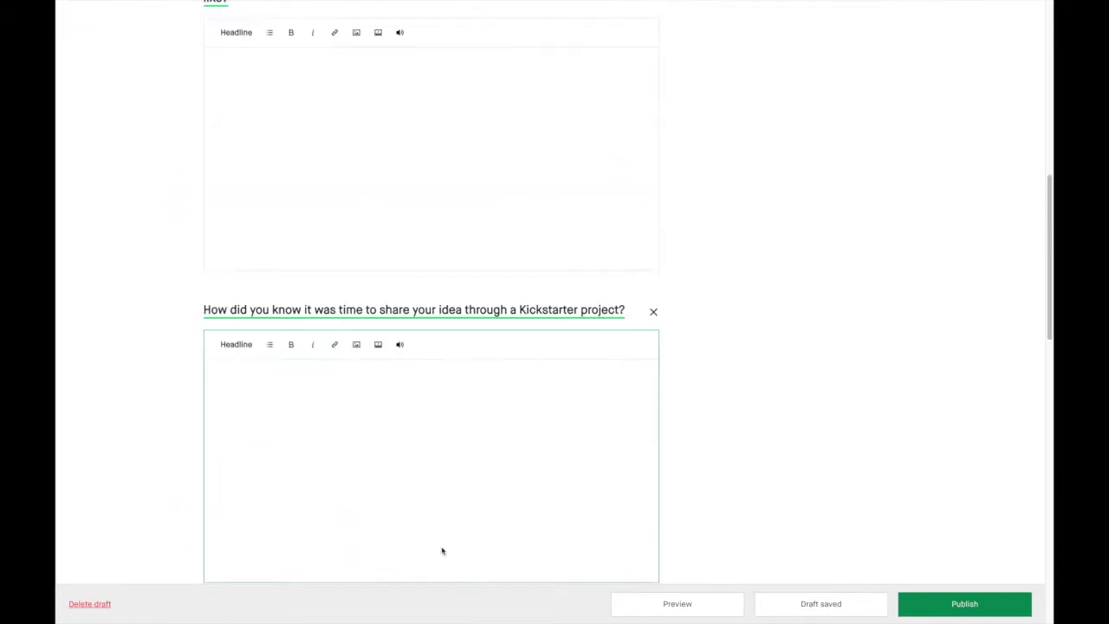
{"action": "scroll", "coordinate": [425, 488], "scroll_direction": "up", "scroll_amount": 10}
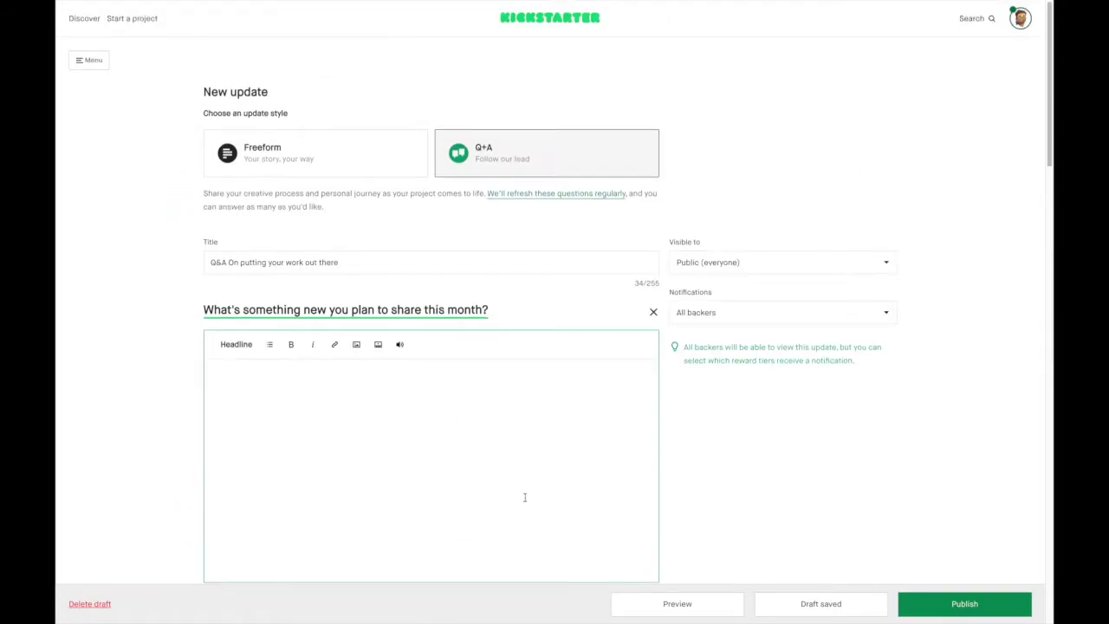
{"action": "left_click", "coordinate": [300, 163]}
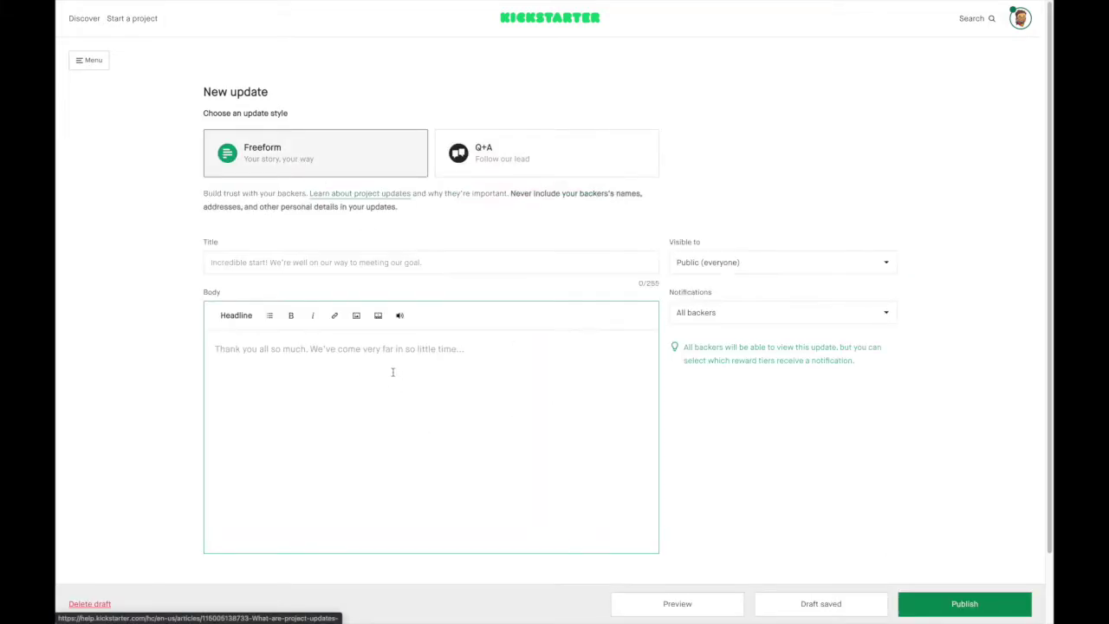
Check the update Drafts list, then the Published updates list of 11 posts
{"action": "left_click", "coordinate": [89, 59]}
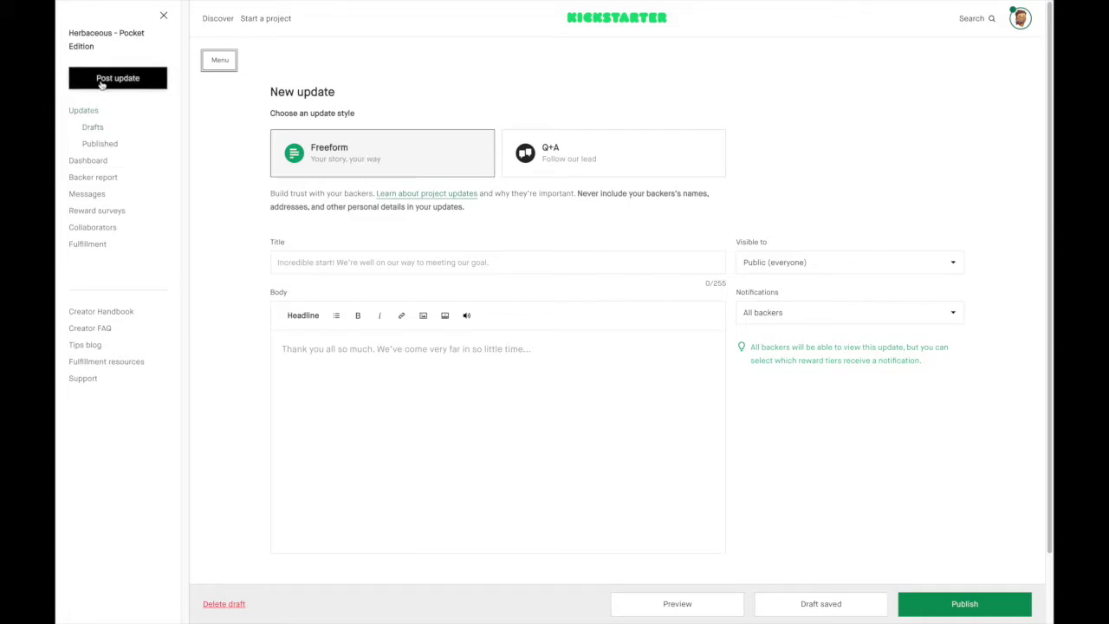
{"action": "left_click", "coordinate": [86, 112]}
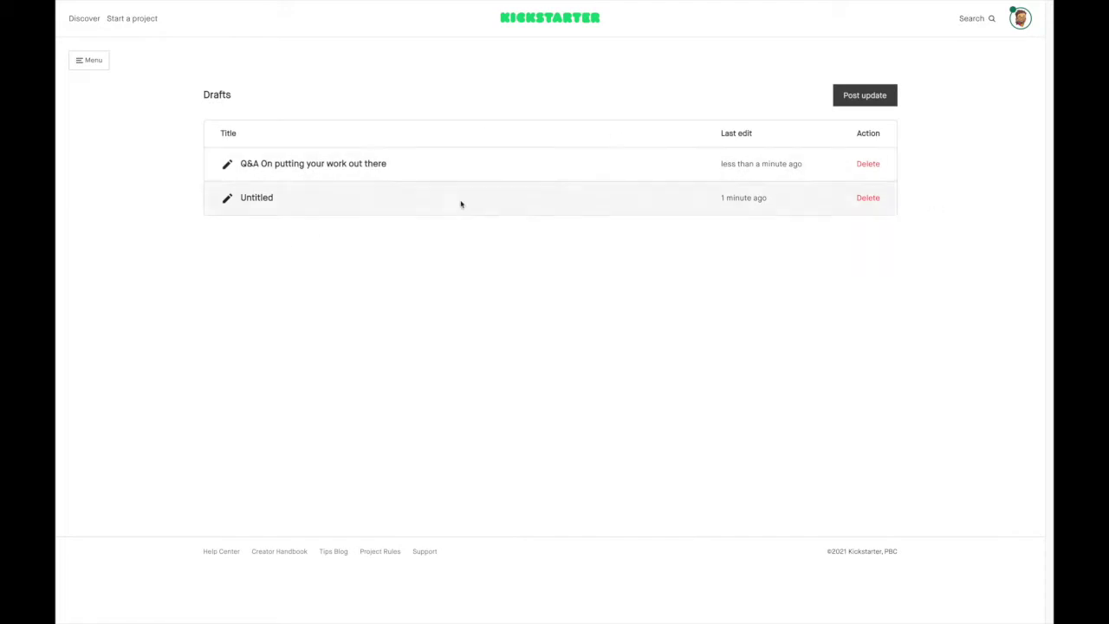
{"action": "left_click", "coordinate": [89, 61]}
{"action": "left_click", "coordinate": [99, 144]}
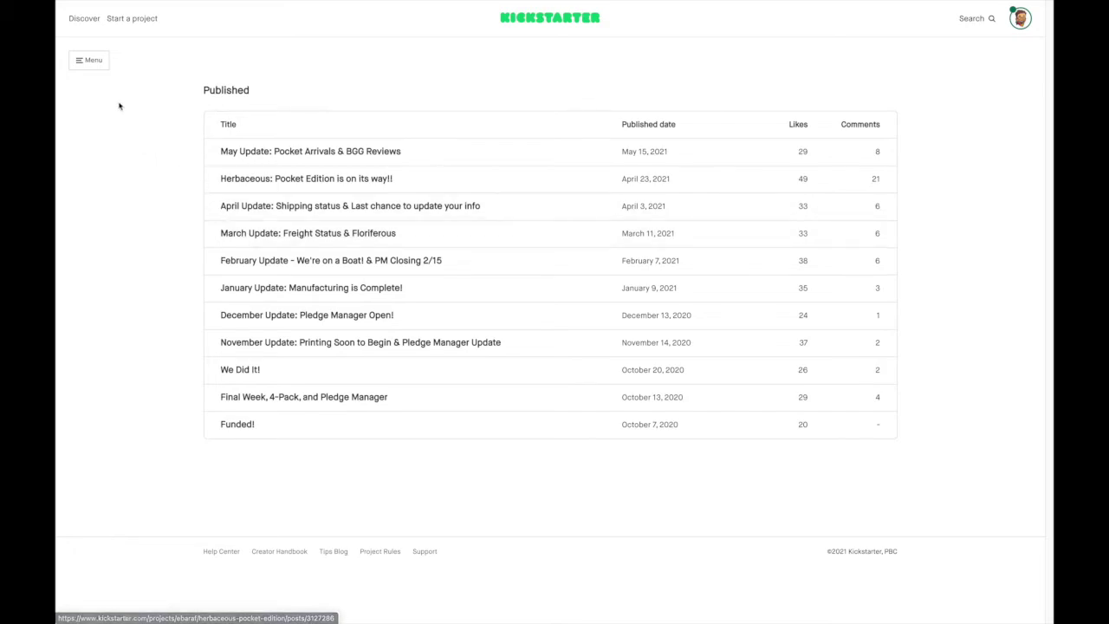
Return to the Herbaceous - Pocket Edition dashboard from the project menu
{"action": "left_click", "coordinate": [90, 60]}
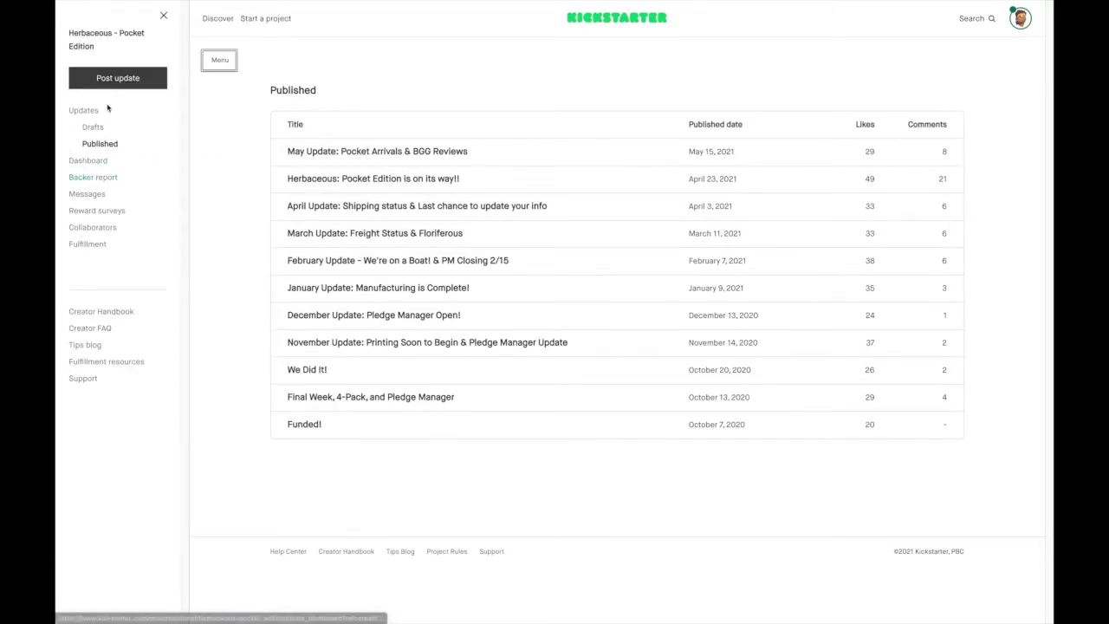
{"action": "left_click", "coordinate": [98, 162]}
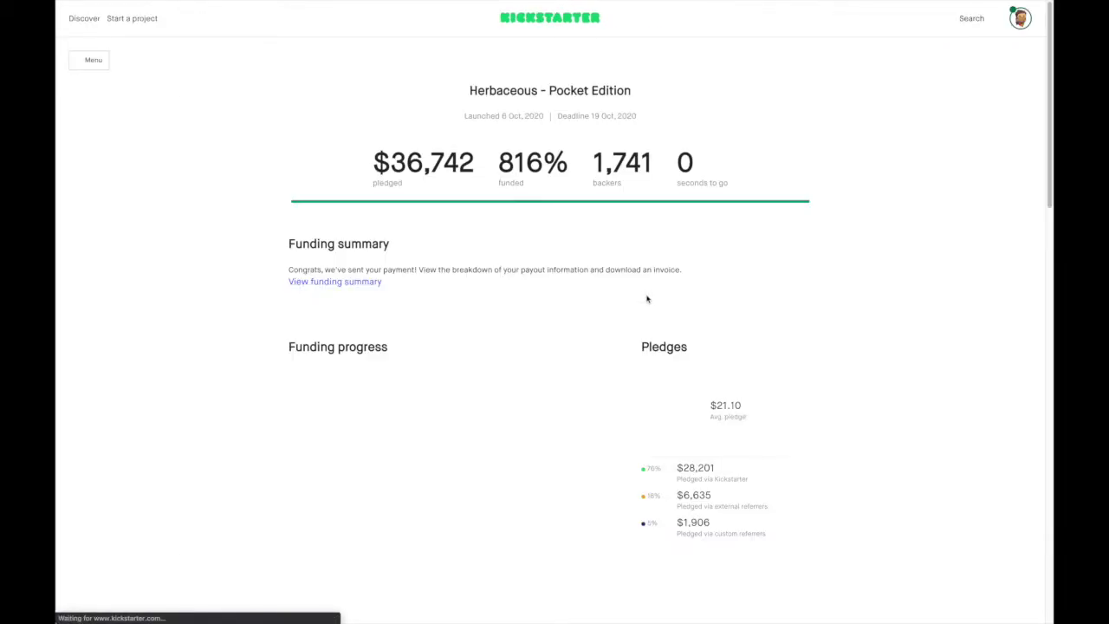
Highlight the dashboard title and funding stats, then open the funding summary showing the $33,154.22 payment
{"action": "left_click_drag", "start_coordinate": [459, 92], "coordinate": [672, 124]}
{"action": "left_click", "coordinate": [518, 130]}
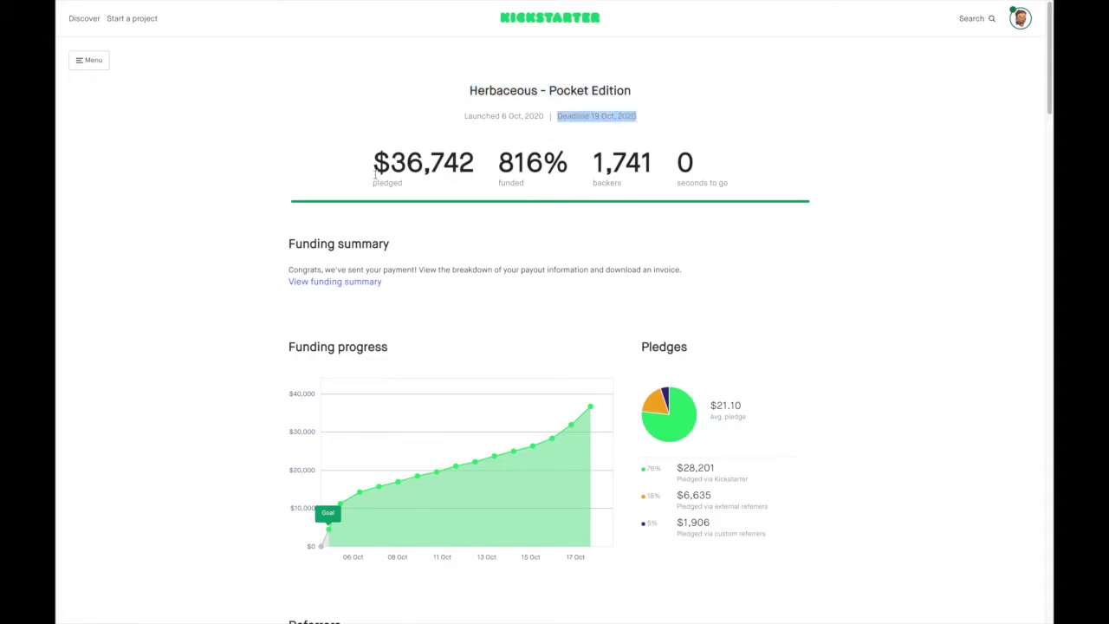
{"action": "left_click_drag", "start_coordinate": [375, 173], "coordinate": [300, 173]}
{"action": "left_click", "coordinate": [756, 183]}
{"action": "left_click", "coordinate": [300, 174]}
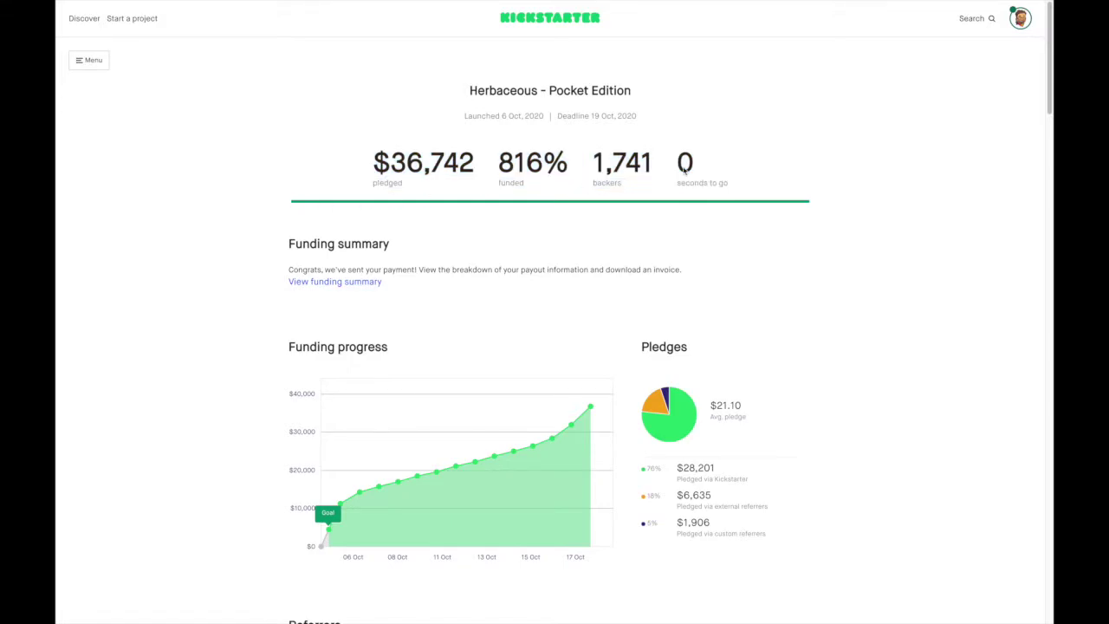
{"action": "left_click_drag", "start_coordinate": [705, 174], "coordinate": [679, 165]}
{"action": "scroll", "coordinate": [606, 248], "scroll_direction": "down", "scroll_amount": 1}
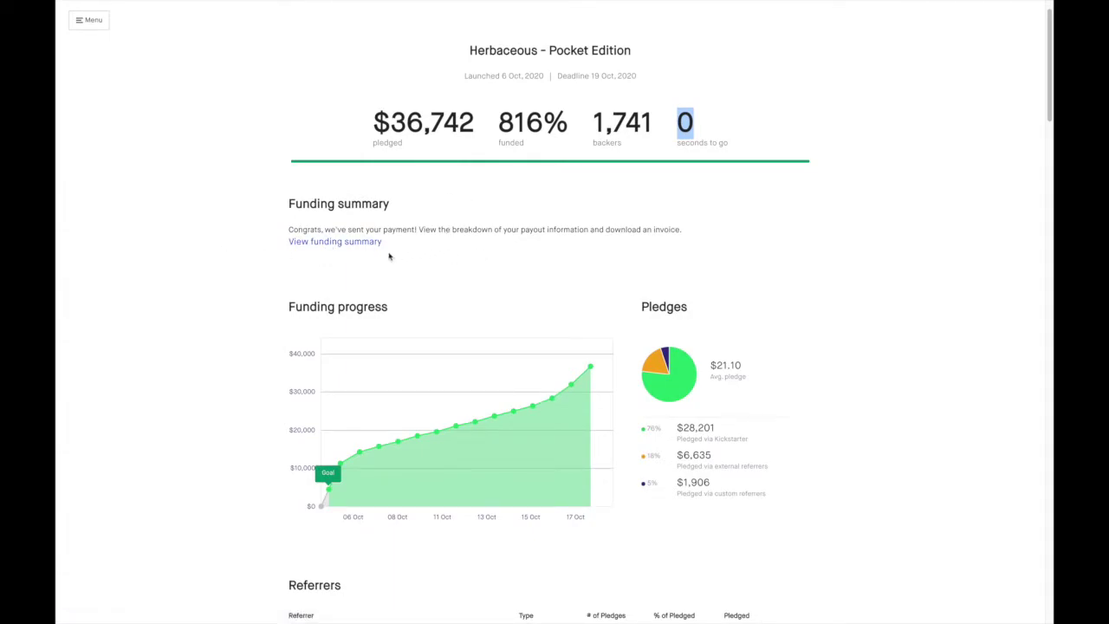
{"action": "left_click", "coordinate": [343, 243]}
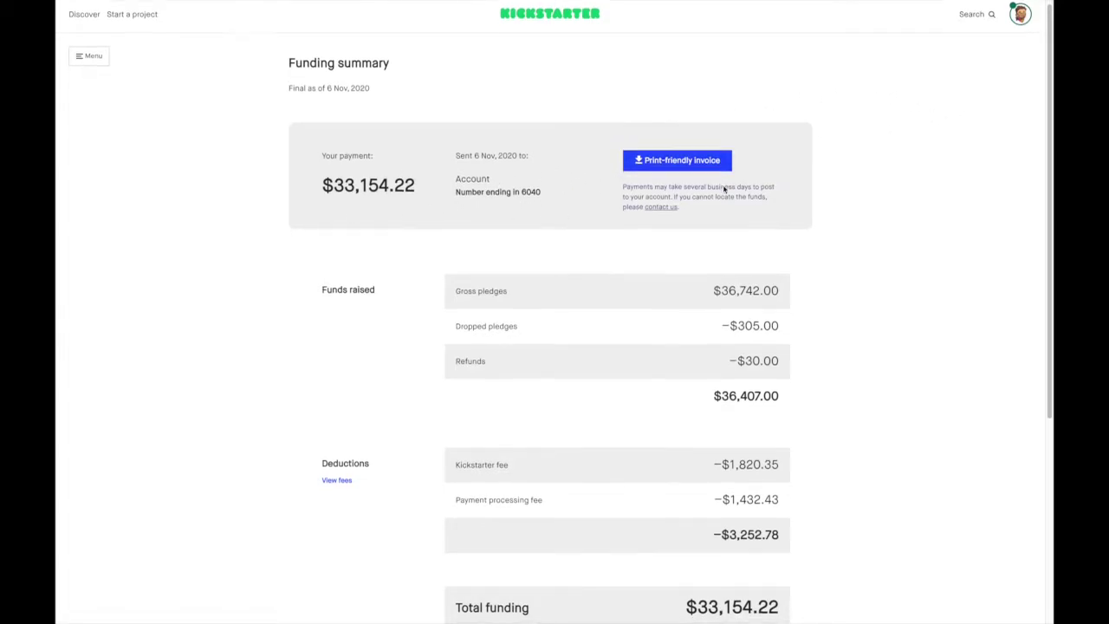
Scroll through the funding summary, then go back to the Herbaceous - Pocket Edition dashboard
{"action": "scroll", "coordinate": [725, 189], "scroll_direction": "down", "scroll_amount": 1}
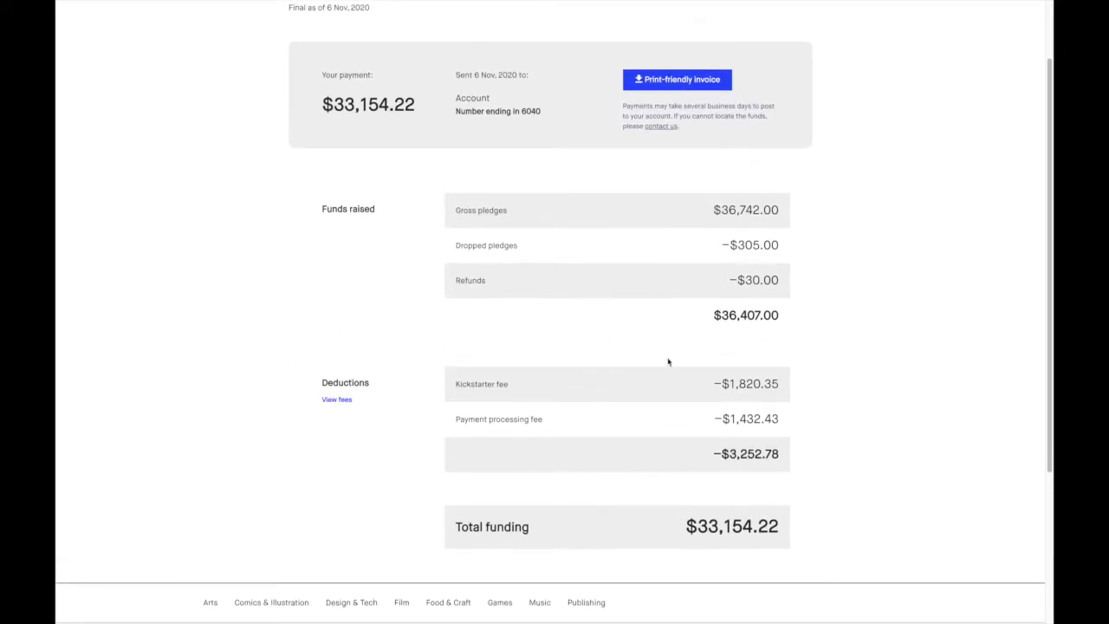
{"action": "scroll", "coordinate": [546, 390], "scroll_direction": "up", "scroll_amount": 1}
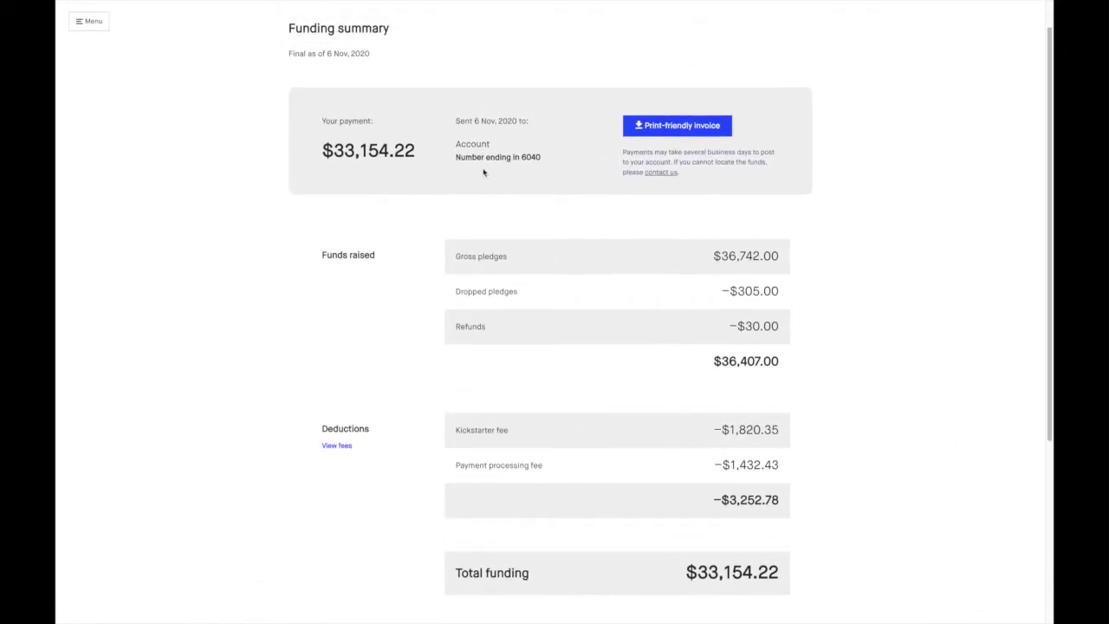
{"action": "scroll", "coordinate": [446, 206], "scroll_direction": "up", "scroll_amount": 1}
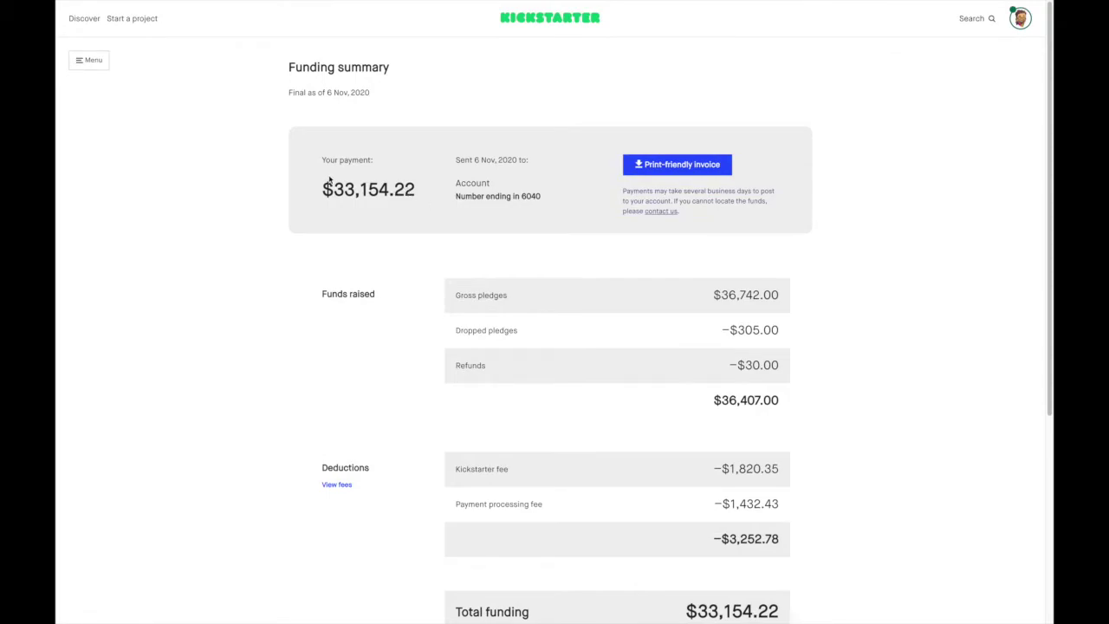
{"action": "key", "text": "Tab"}
{"action": "left_click", "coordinate": [73, 63]}
{"action": "left_click", "coordinate": [95, 129]}
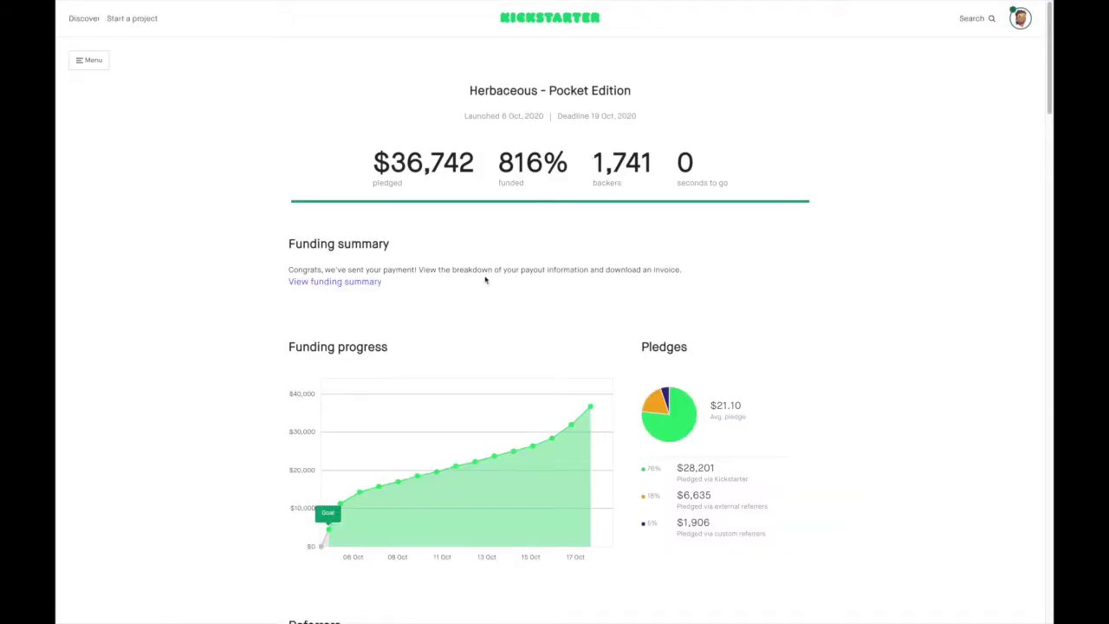
{"action": "scroll", "coordinate": [502, 253], "scroll_direction": "down", "scroll_amount": 5}
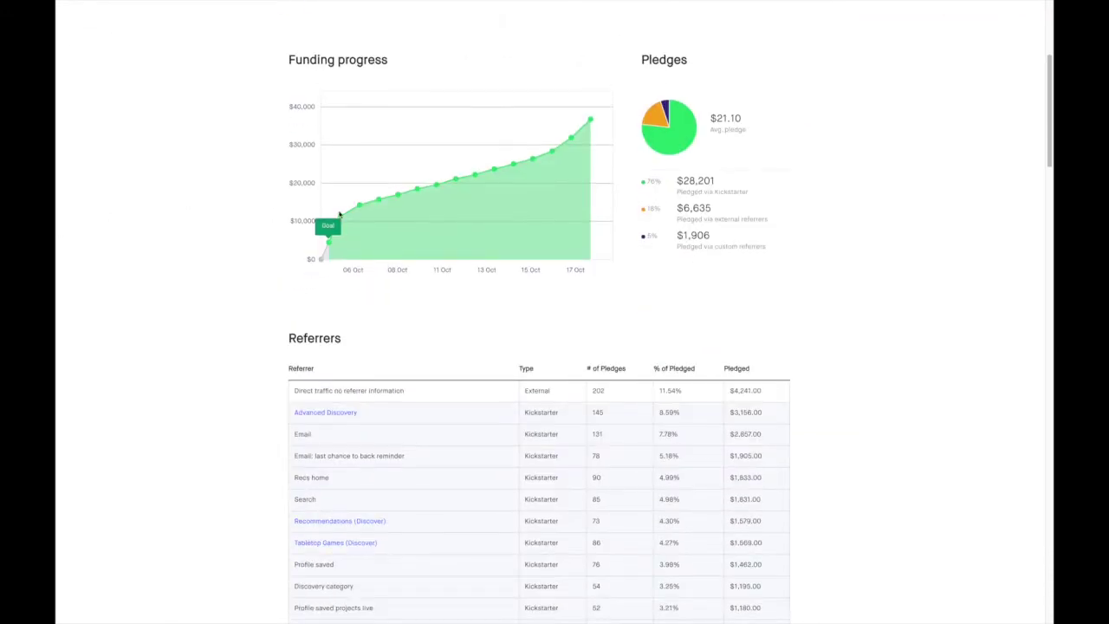
{"action": "scroll", "coordinate": [315, 139], "scroll_direction": "up", "scroll_amount": 1}
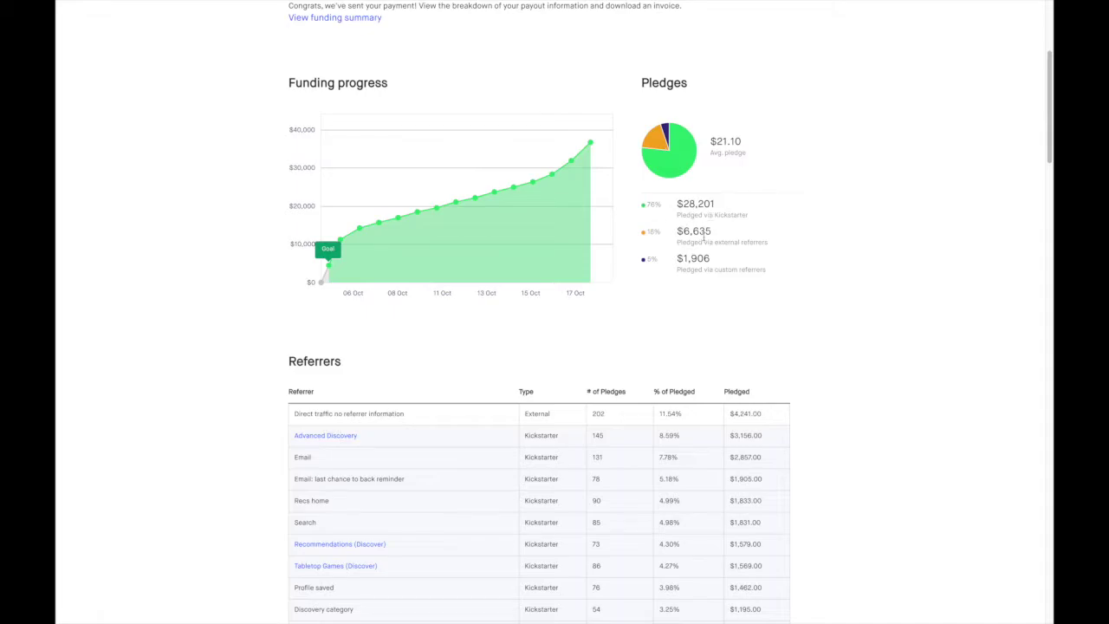
{"action": "left_click_drag", "start_coordinate": [686, 217], "coordinate": [756, 244]}
{"action": "left_click_drag", "start_coordinate": [695, 270], "coordinate": [695, 232]}
{"action": "left_click", "coordinate": [753, 277]}
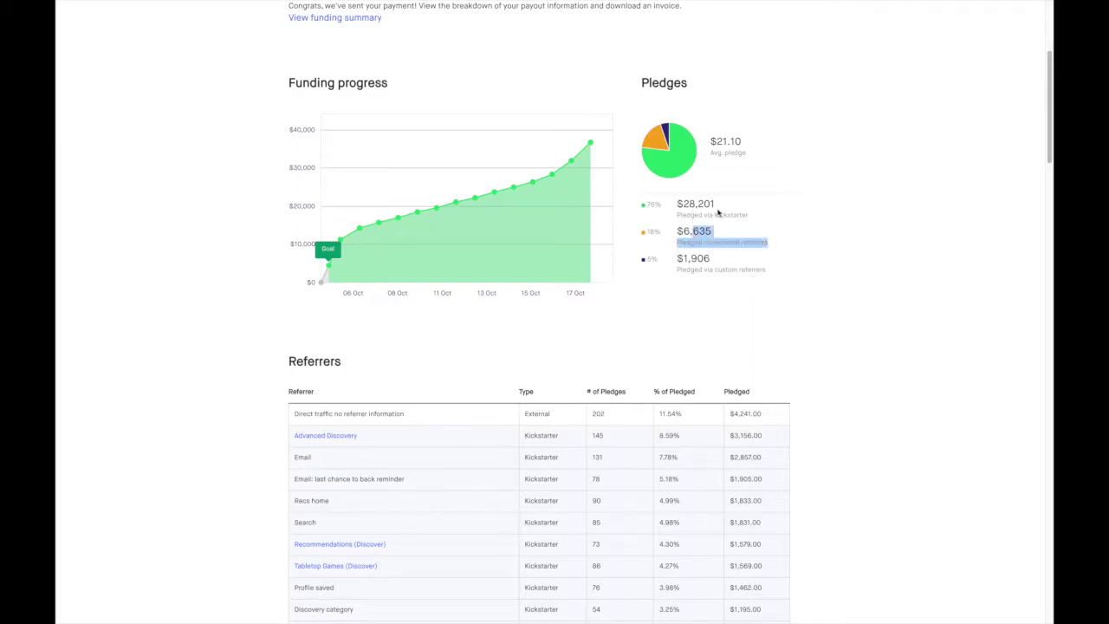
{"action": "left_click_drag", "start_coordinate": [767, 266], "coordinate": [680, 260]}
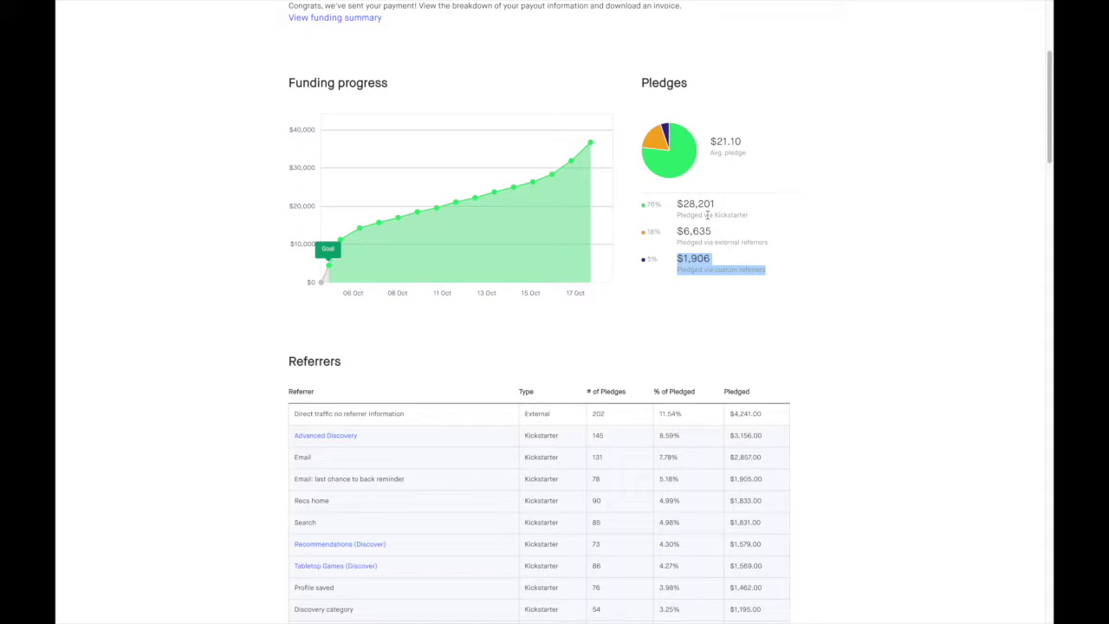
{"action": "scroll", "coordinate": [664, 216], "scroll_direction": "down", "scroll_amount": 3}
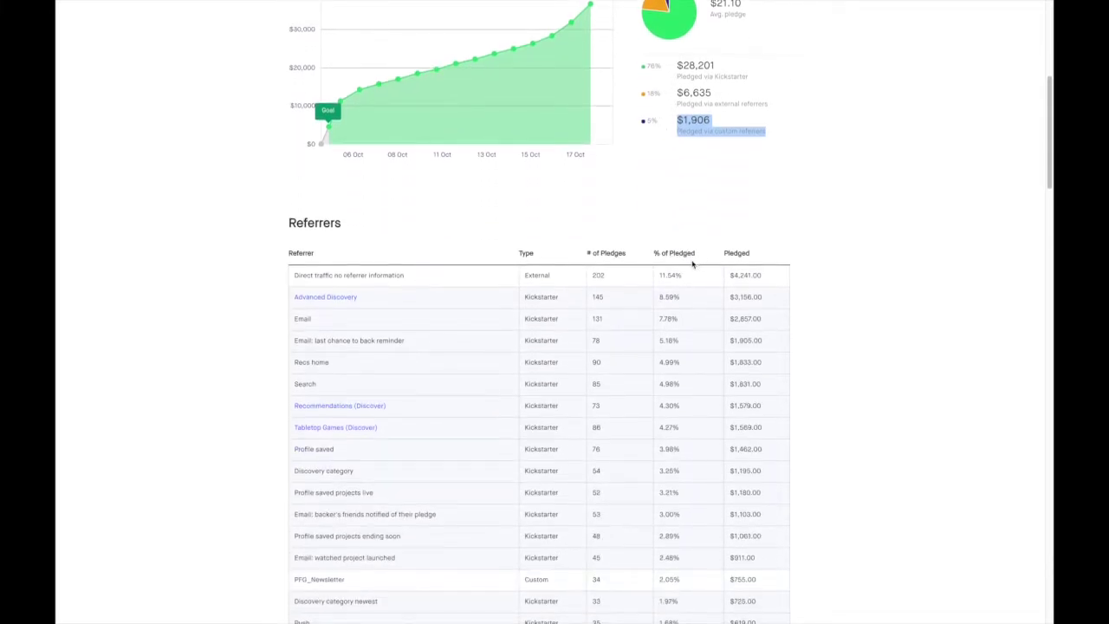
{"action": "scroll", "coordinate": [696, 329], "scroll_direction": "down", "scroll_amount": 1}
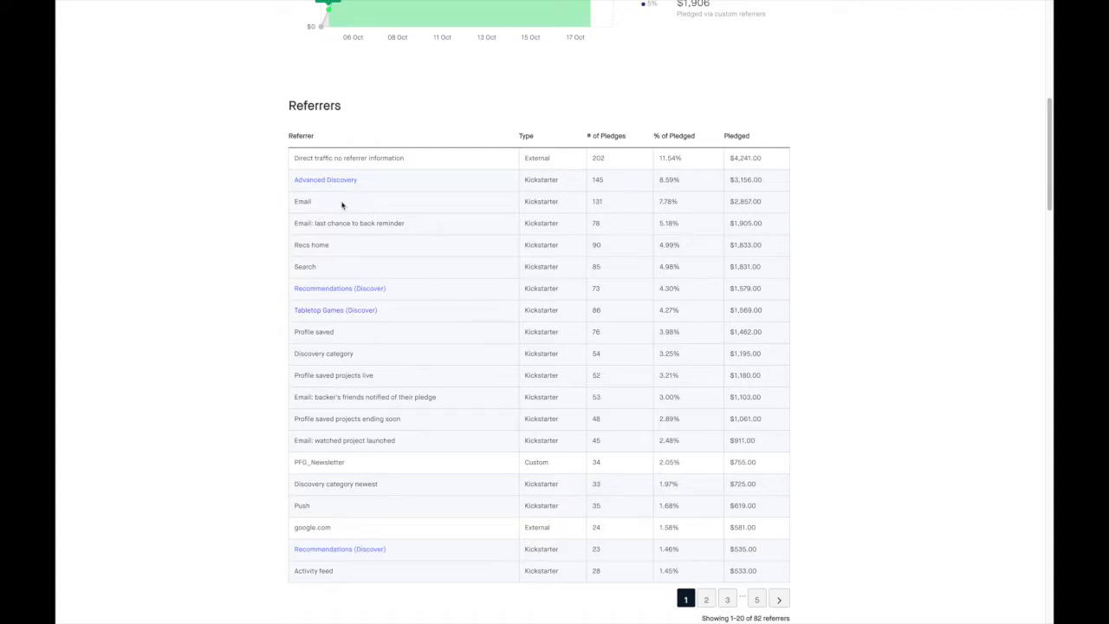
{"action": "left_click_drag", "start_coordinate": [405, 160], "coordinate": [338, 167]}
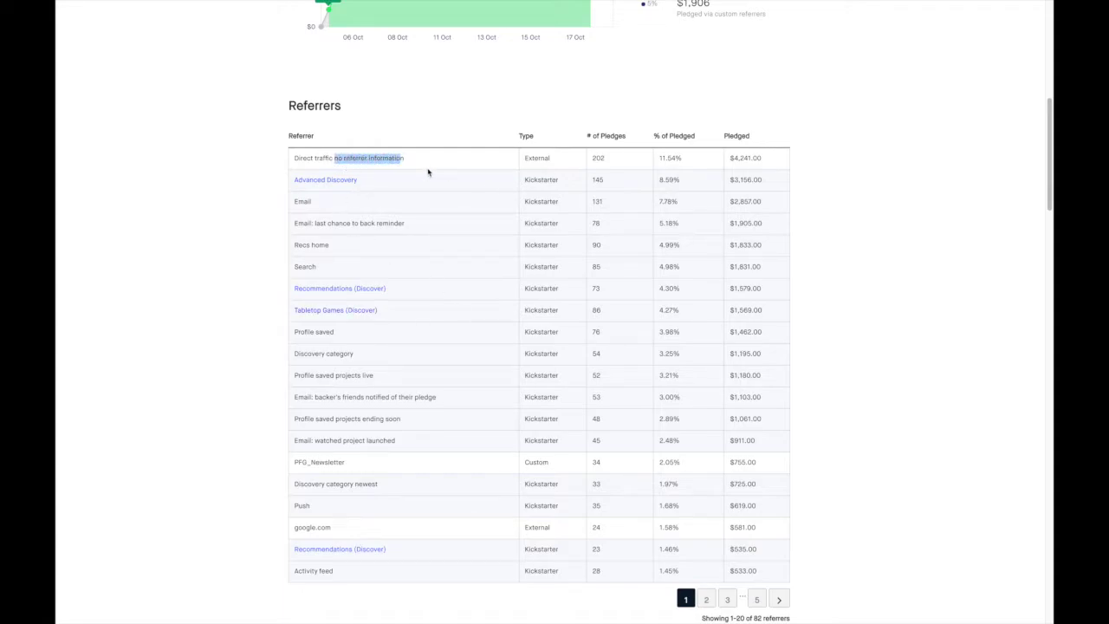
{"action": "left_click", "coordinate": [463, 165]}
{"action": "scroll", "coordinate": [468, 192], "scroll_direction": "down", "scroll_amount": 1}
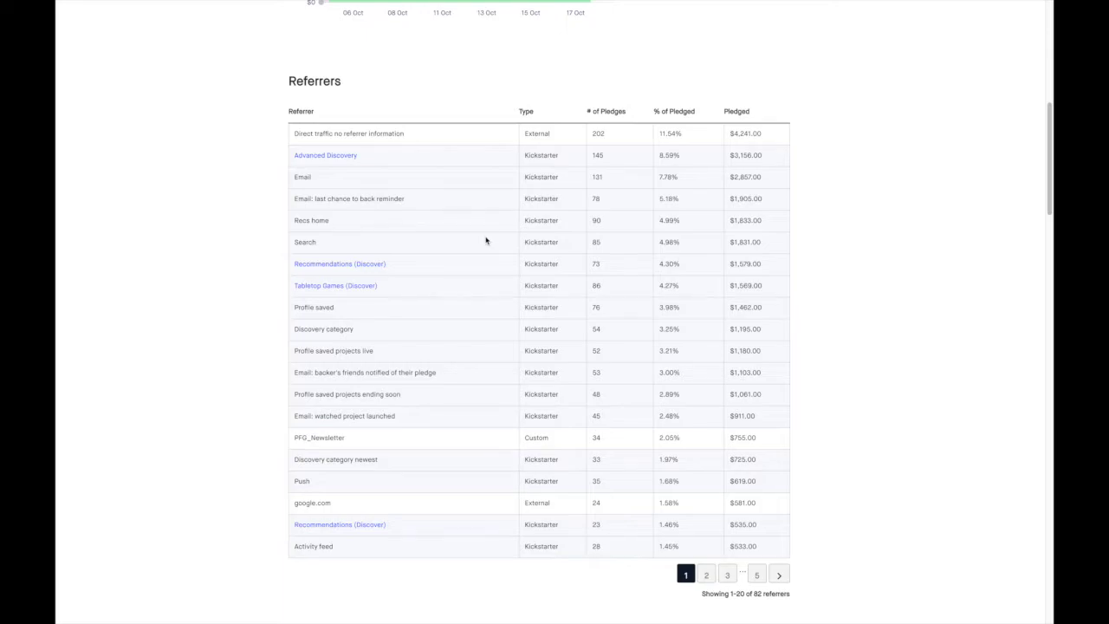
{"action": "scroll", "coordinate": [486, 241], "scroll_direction": "down", "scroll_amount": 1}
{"action": "scroll", "coordinate": [560, 342], "scroll_direction": "down", "scroll_amount": 5}
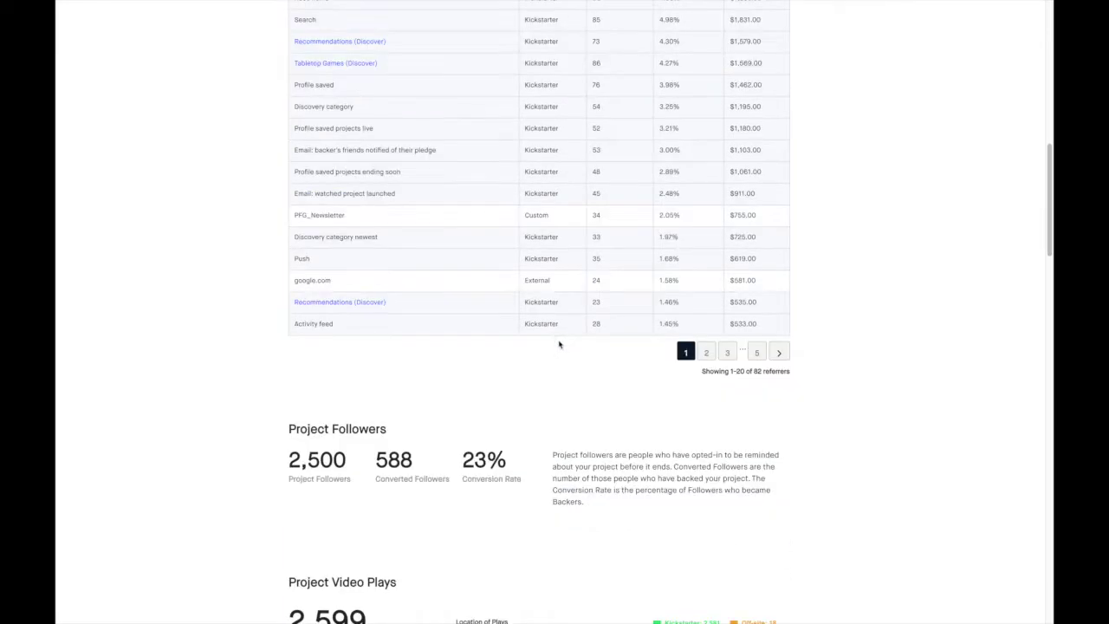
{"action": "scroll", "coordinate": [476, 389], "scroll_direction": "up", "scroll_amount": 2}
{"action": "scroll", "coordinate": [479, 374], "scroll_direction": "up", "scroll_amount": 3}
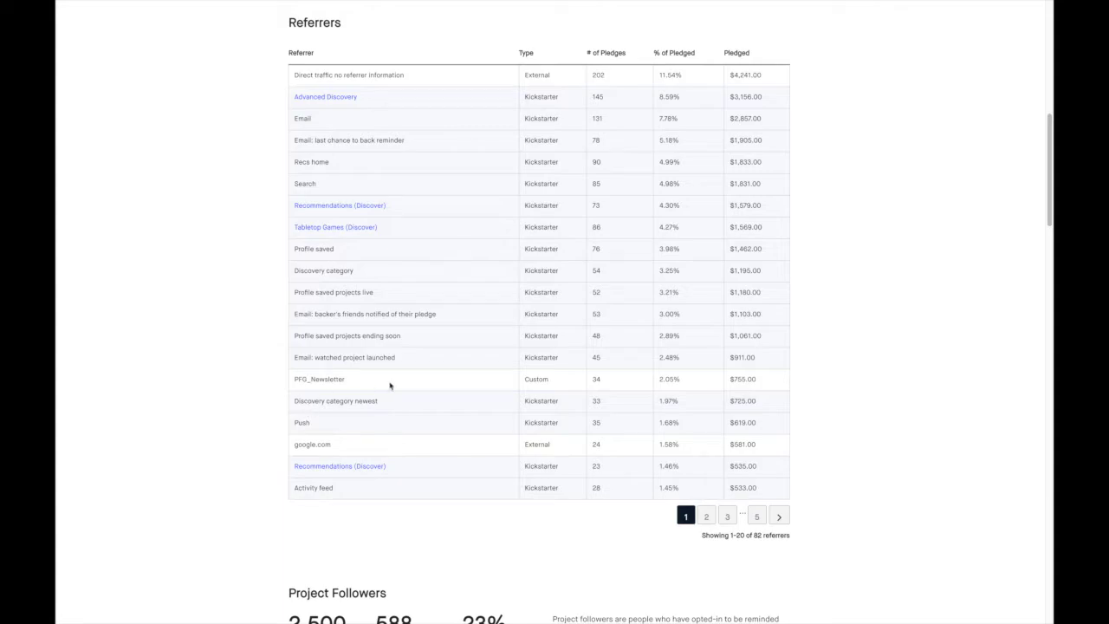
{"action": "double_click", "coordinate": [313, 381]}
{"action": "left_click", "coordinate": [547, 379]}
{"action": "double_click", "coordinate": [596, 381]}
{"action": "scroll", "coordinate": [822, 370], "scroll_direction": "down", "scroll_amount": 3}
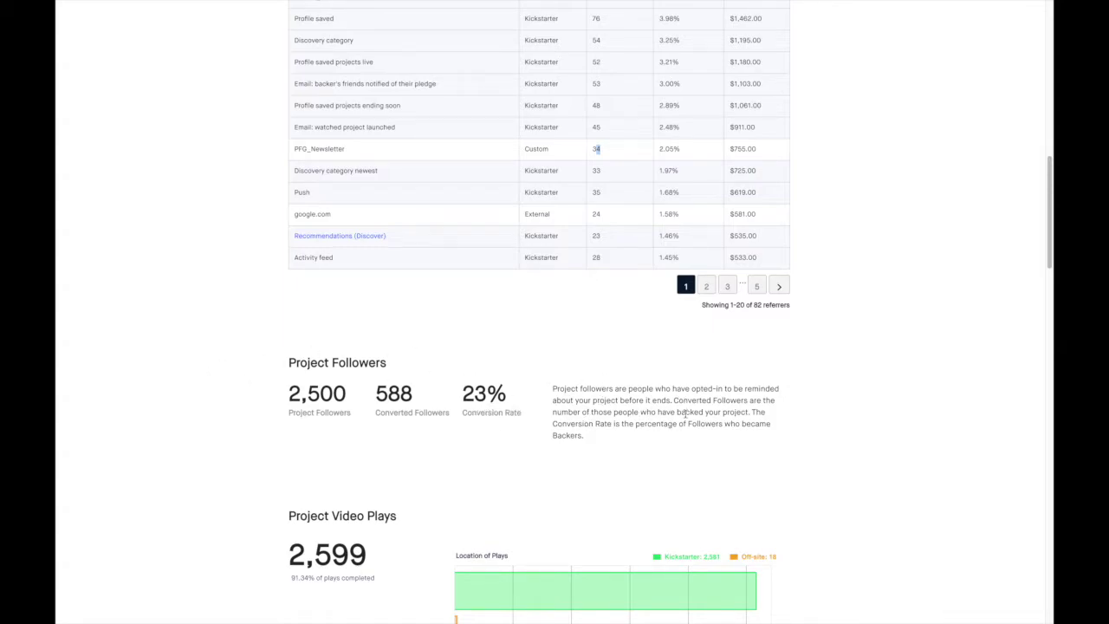
{"action": "left_click_drag", "start_coordinate": [508, 413], "coordinate": [280, 390]}
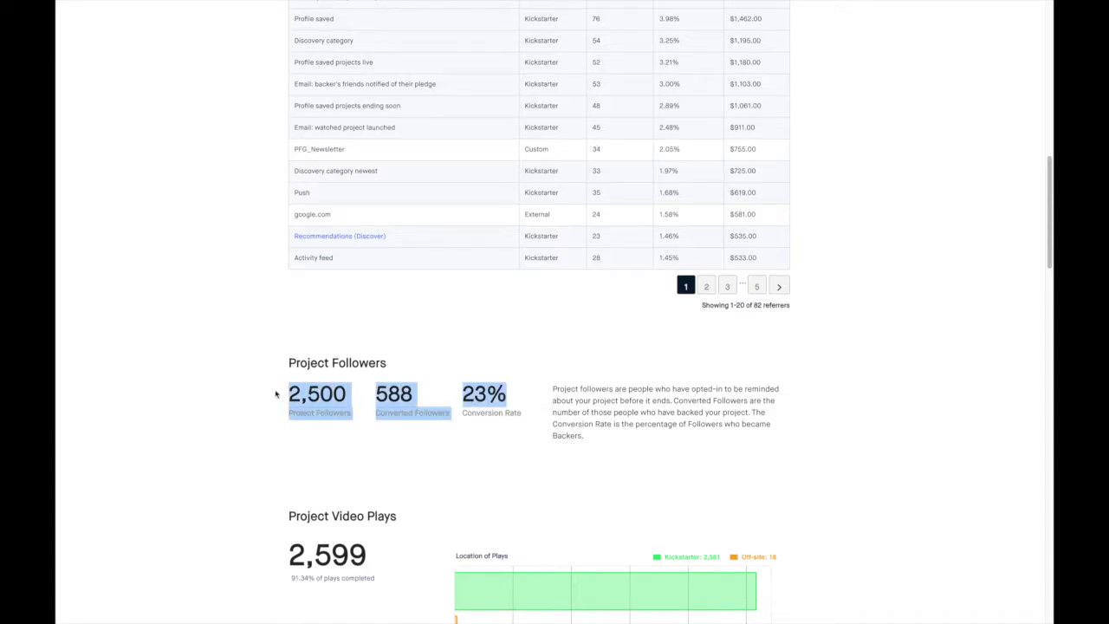
{"action": "left_click", "coordinate": [316, 375]}
{"action": "scroll", "coordinate": [567, 355], "scroll_direction": "up", "scroll_amount": 15}
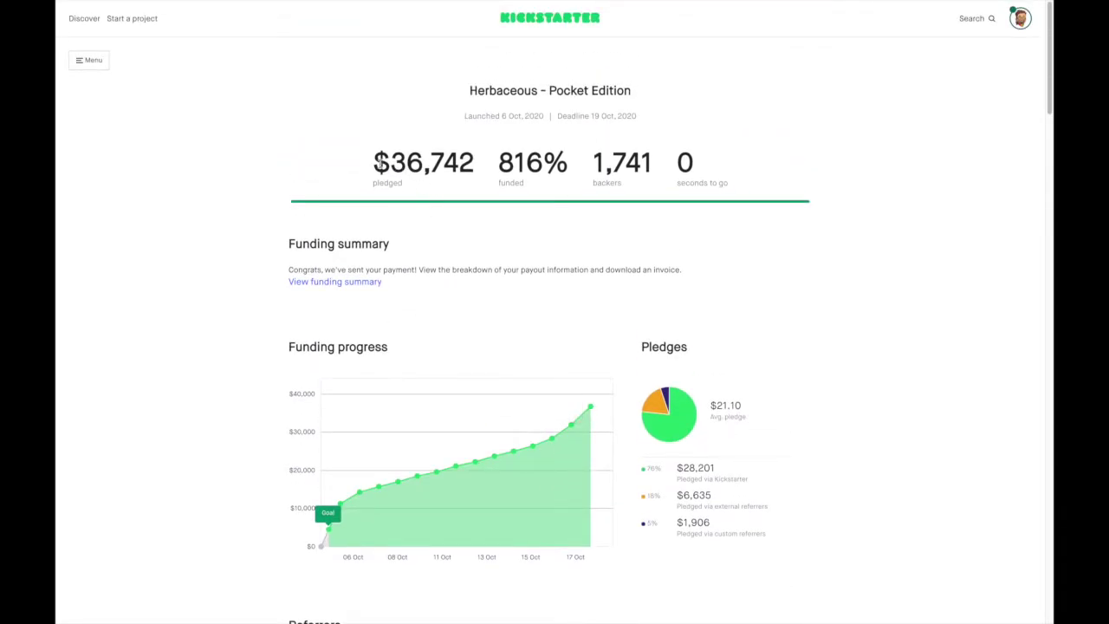
{"action": "mouse_move", "coordinate": [374, 164]}
{"action": "left_mouse_down"}
{"action": "mouse_move", "coordinate": [479, 164]}
{"action": "mouse_move", "coordinate": [392, 155]}
{"action": "left_mouse_up"}
{"action": "left_click", "coordinate": [472, 161]}
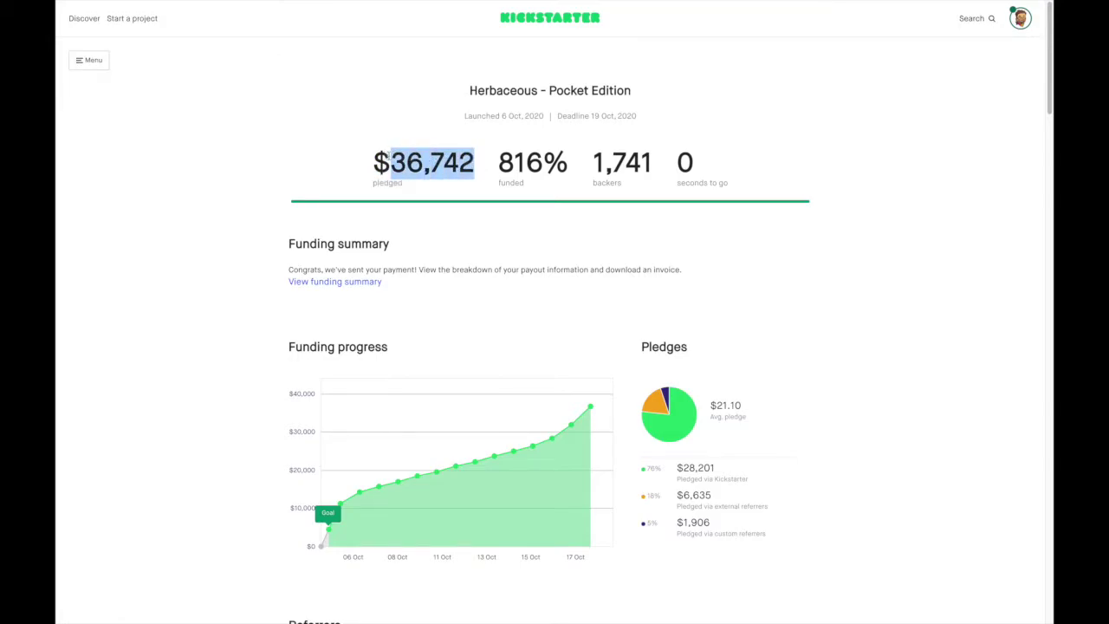
{"action": "left_click", "coordinate": [622, 164]}
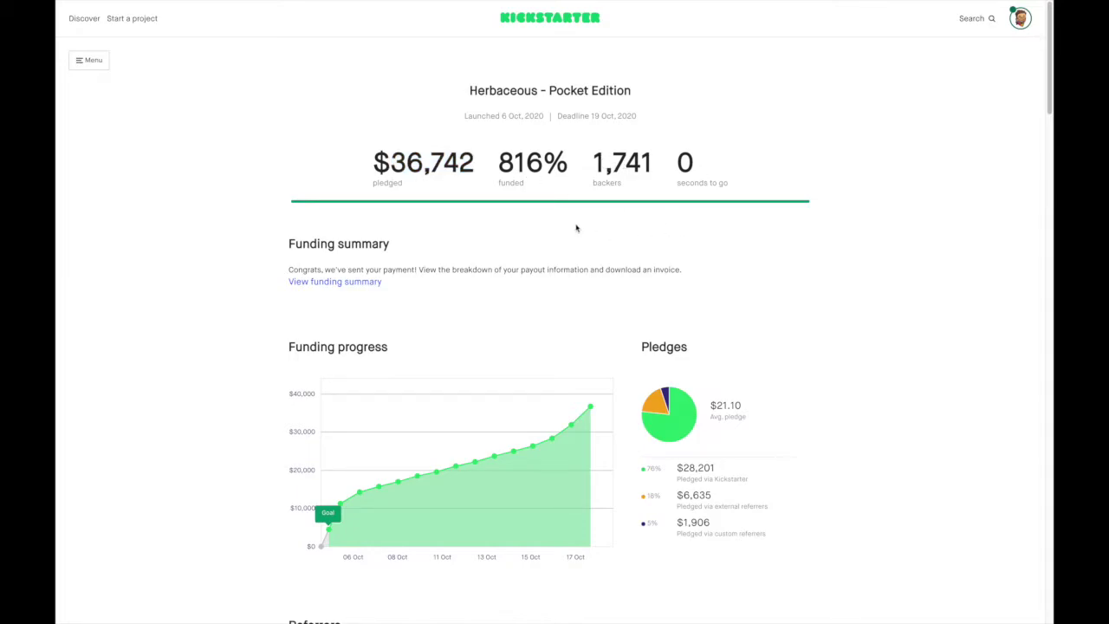
{"action": "left_click_drag", "start_coordinate": [716, 405], "coordinate": [792, 407]}
{"action": "left_click", "coordinate": [572, 190]}
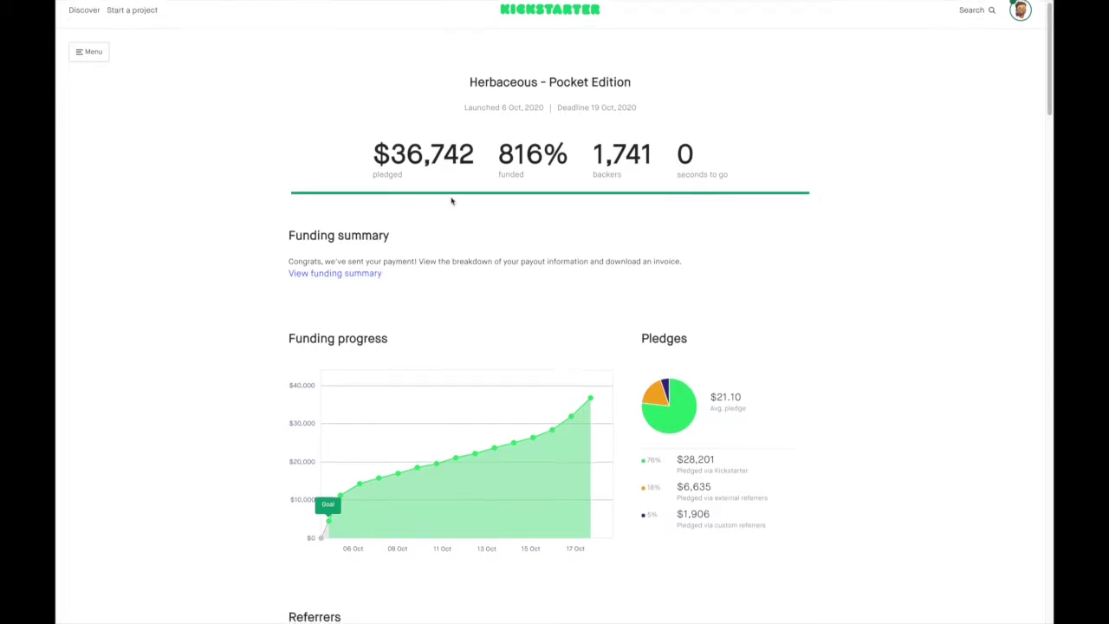
{"action": "scroll", "coordinate": [485, 235], "scroll_direction": "down", "scroll_amount": 5}
{"action": "scroll", "coordinate": [687, 366], "scroll_direction": "down", "scroll_amount": 5}
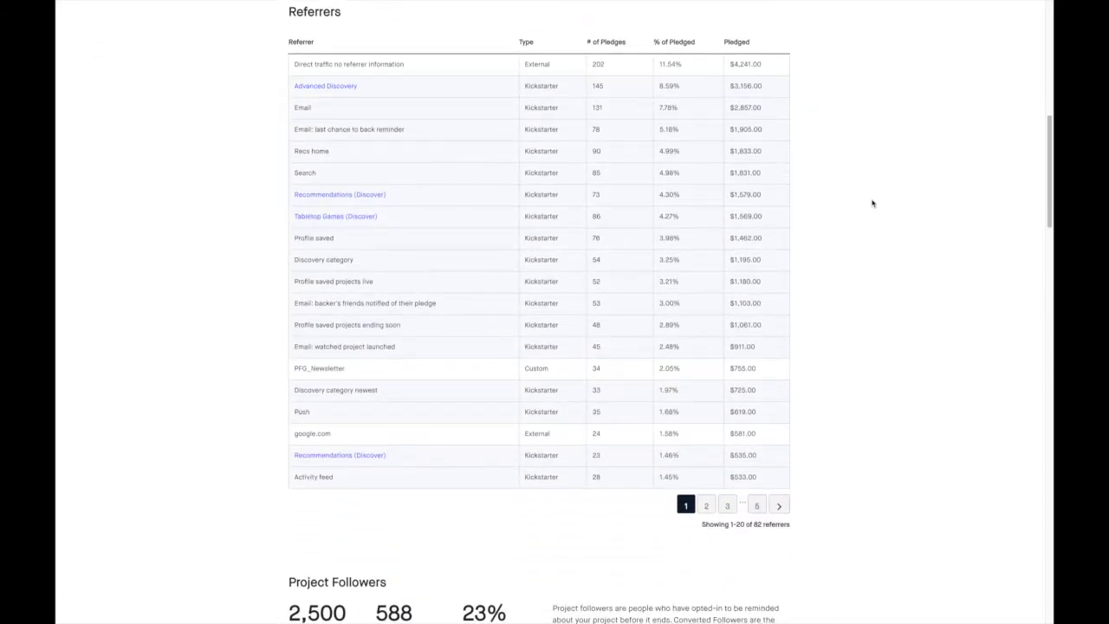
{"action": "scroll", "coordinate": [503, 311], "scroll_direction": "down", "scroll_amount": 2}
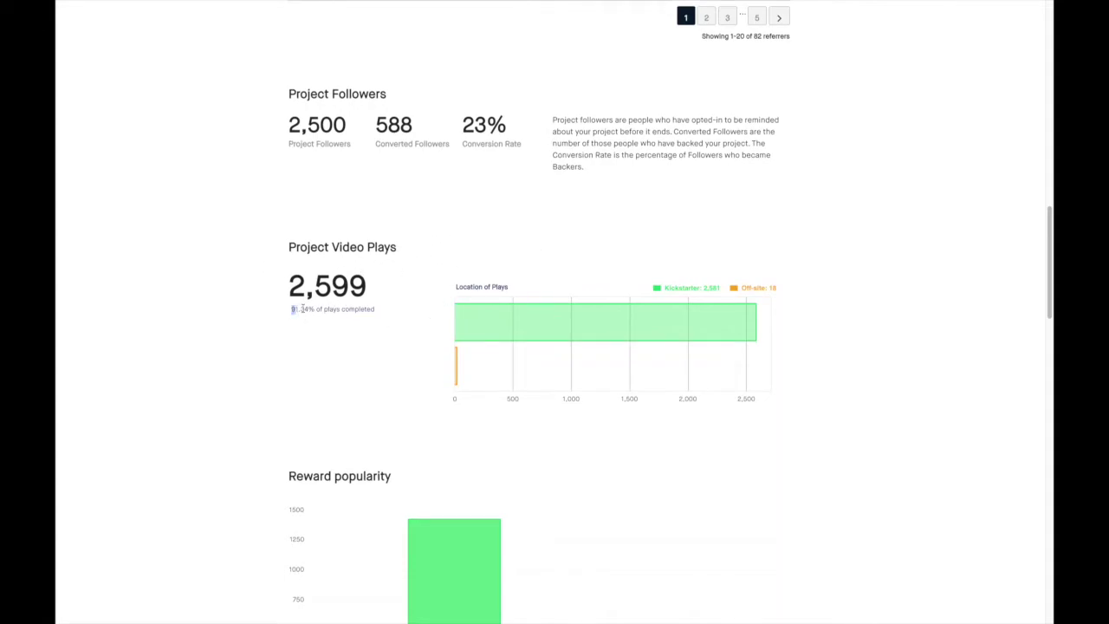
{"action": "double_click", "coordinate": [297, 310]}
{"action": "left_click_drag", "start_coordinate": [291, 309], "coordinate": [308, 309]}
{"action": "left_click", "coordinate": [327, 325]}
{"action": "triple_click", "coordinate": [307, 317]}
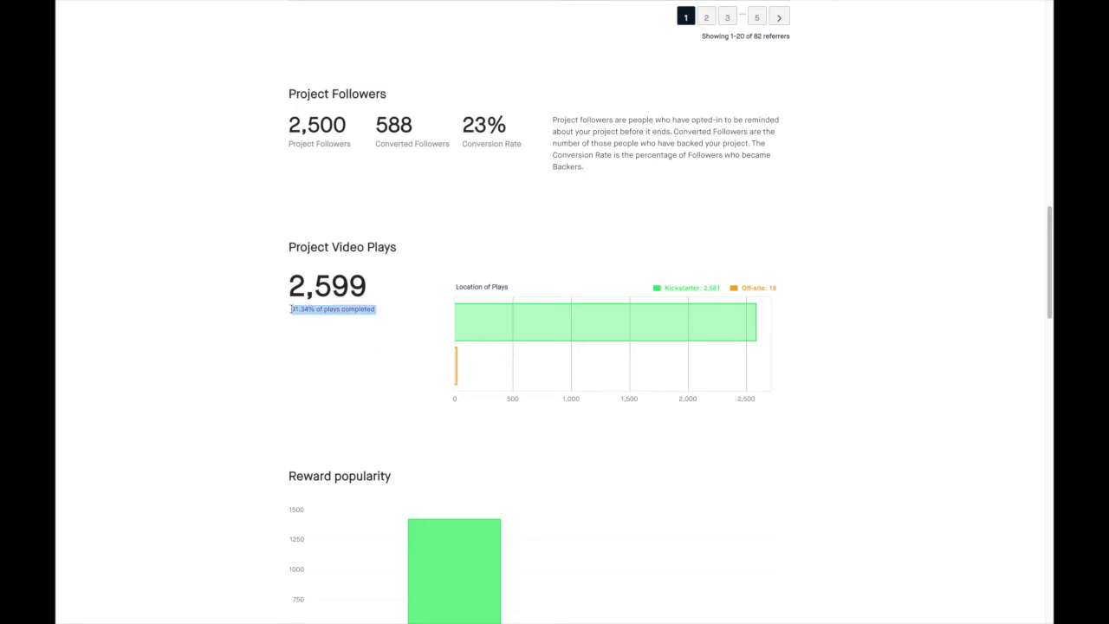
{"action": "left_click", "coordinate": [329, 314]}
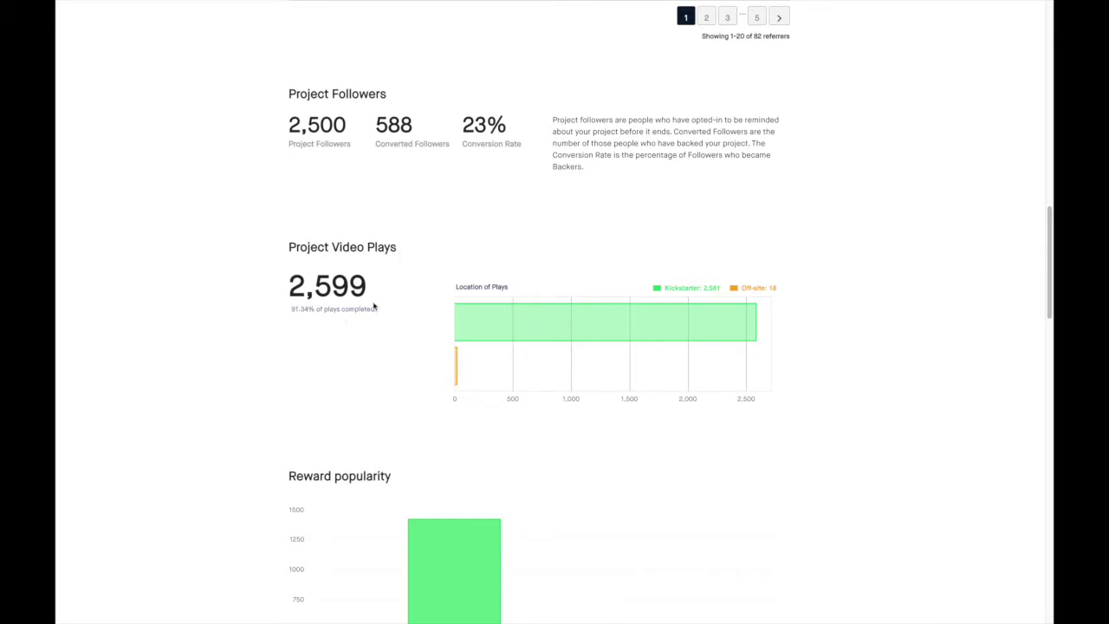
{"action": "scroll", "coordinate": [609, 330], "scroll_direction": "down", "scroll_amount": 3}
{"action": "mouse_move", "coordinate": [303, 447]}
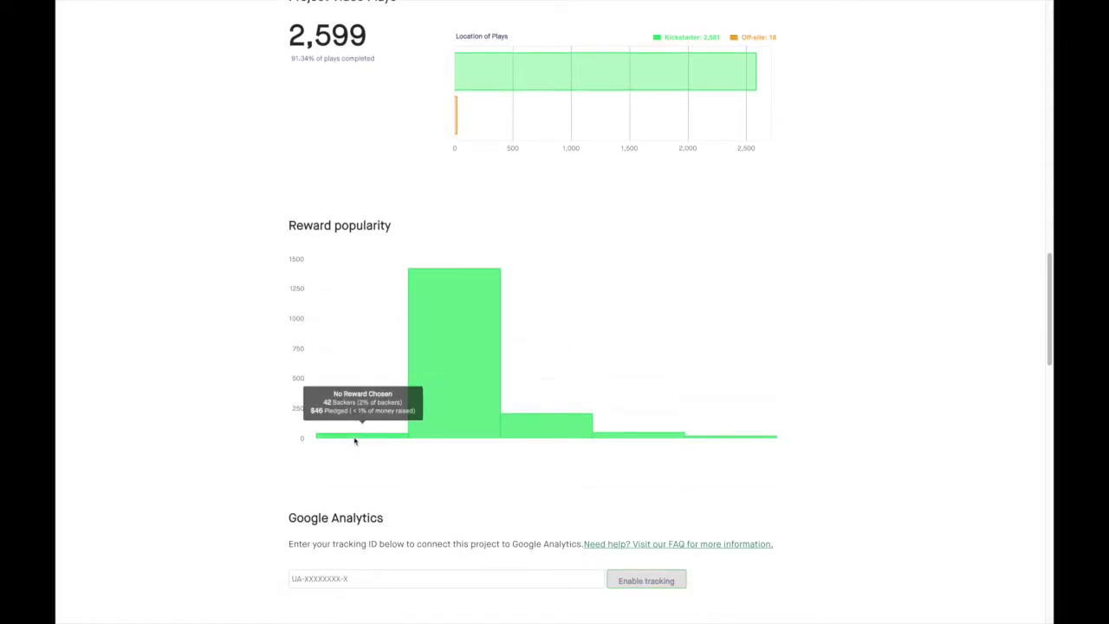
{"action": "mouse_move", "coordinate": [451, 411]}
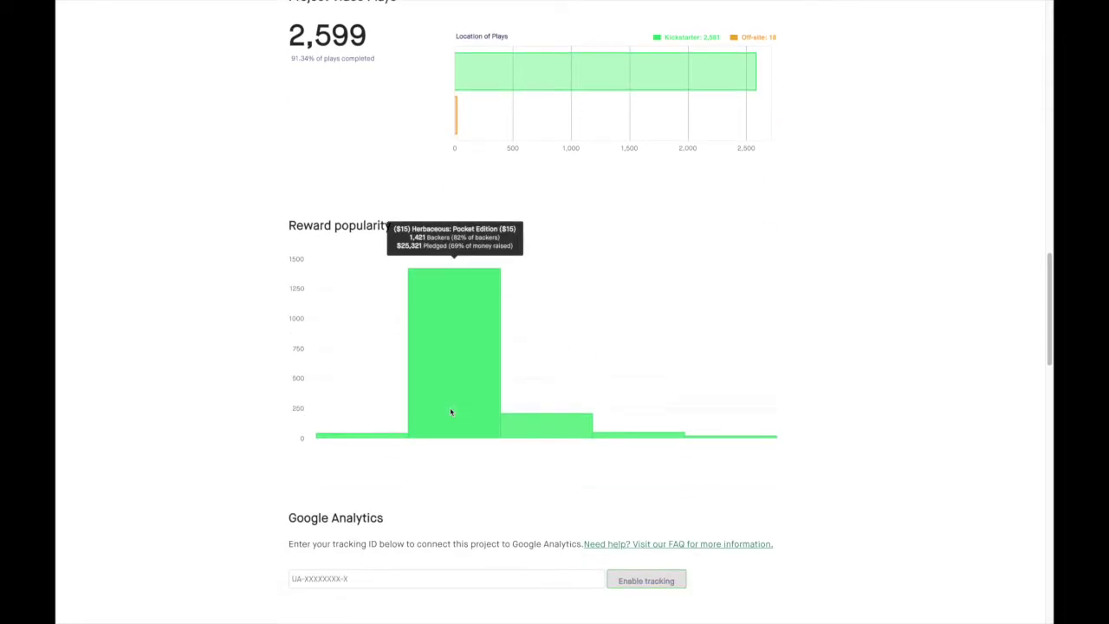
{"action": "mouse_move", "coordinate": [576, 440]}
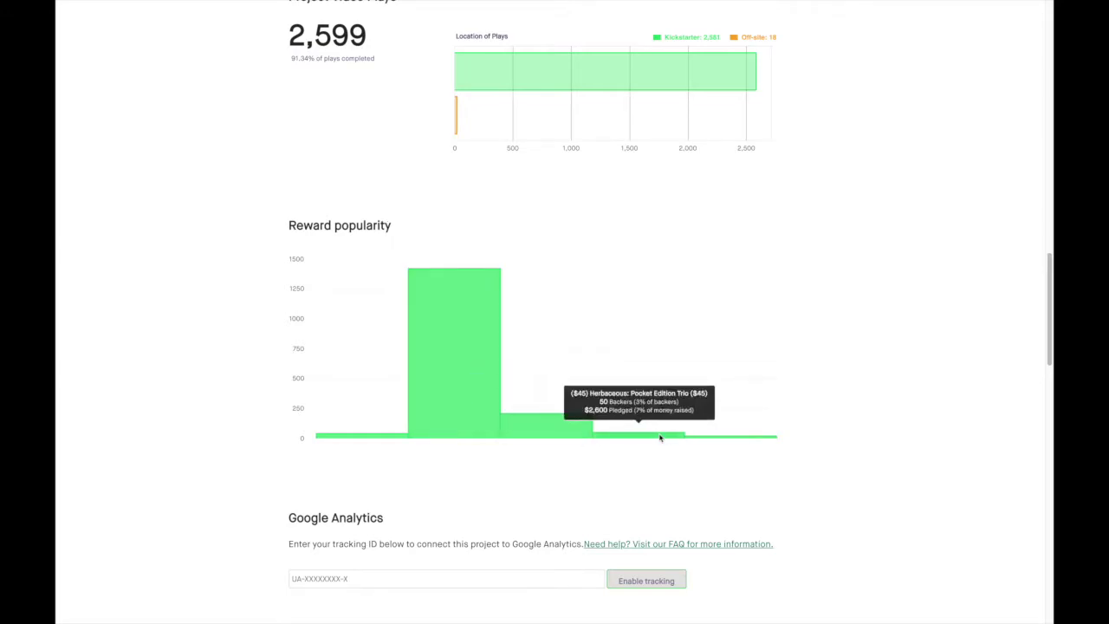
{"action": "scroll", "coordinate": [797, 497], "scroll_direction": "down", "scroll_amount": 3}
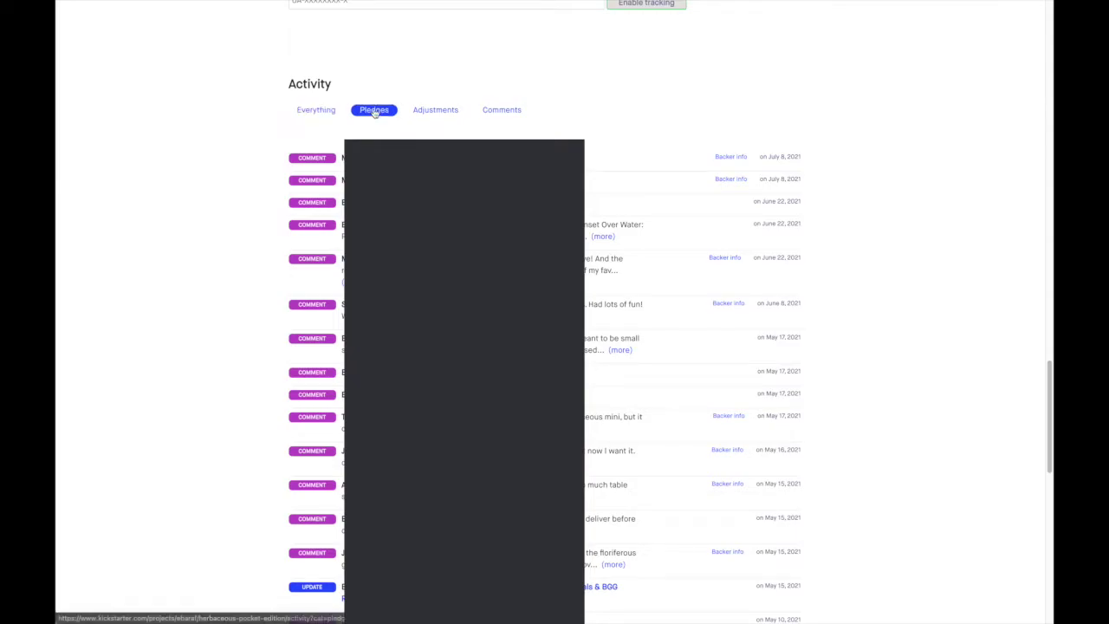
{"action": "left_click", "coordinate": [429, 111]}
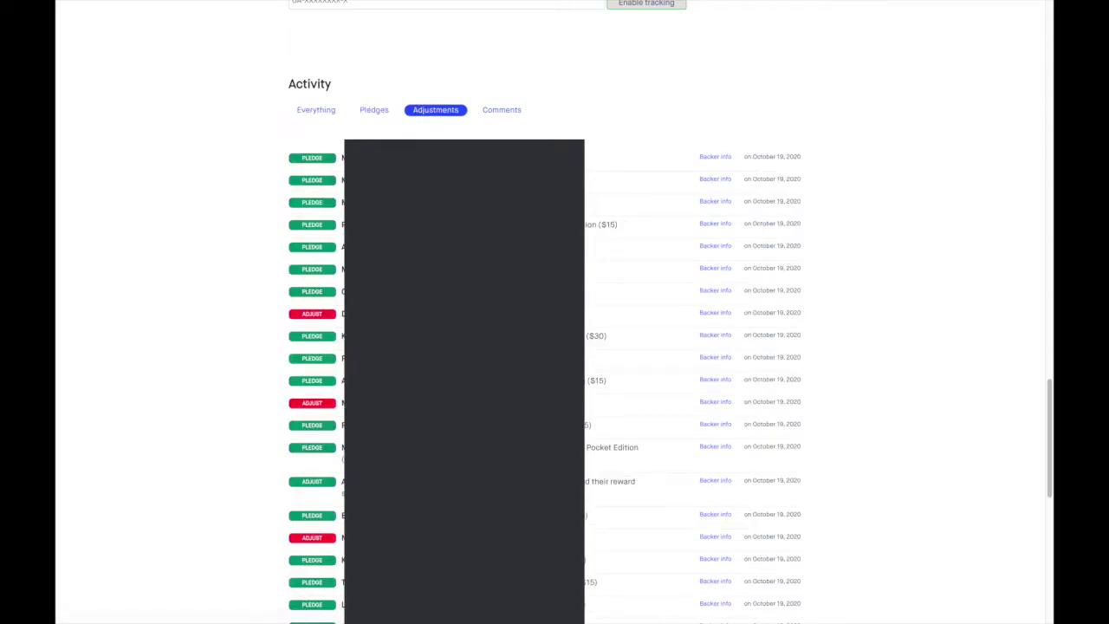
{"action": "left_click", "coordinate": [502, 110]}
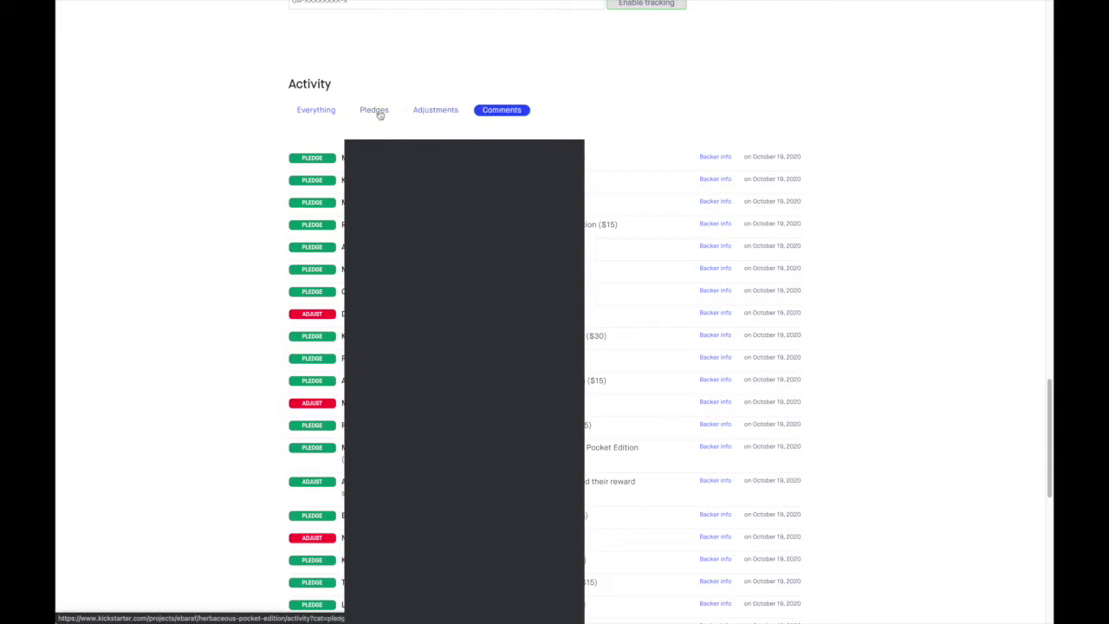
{"action": "left_click", "coordinate": [321, 113]}
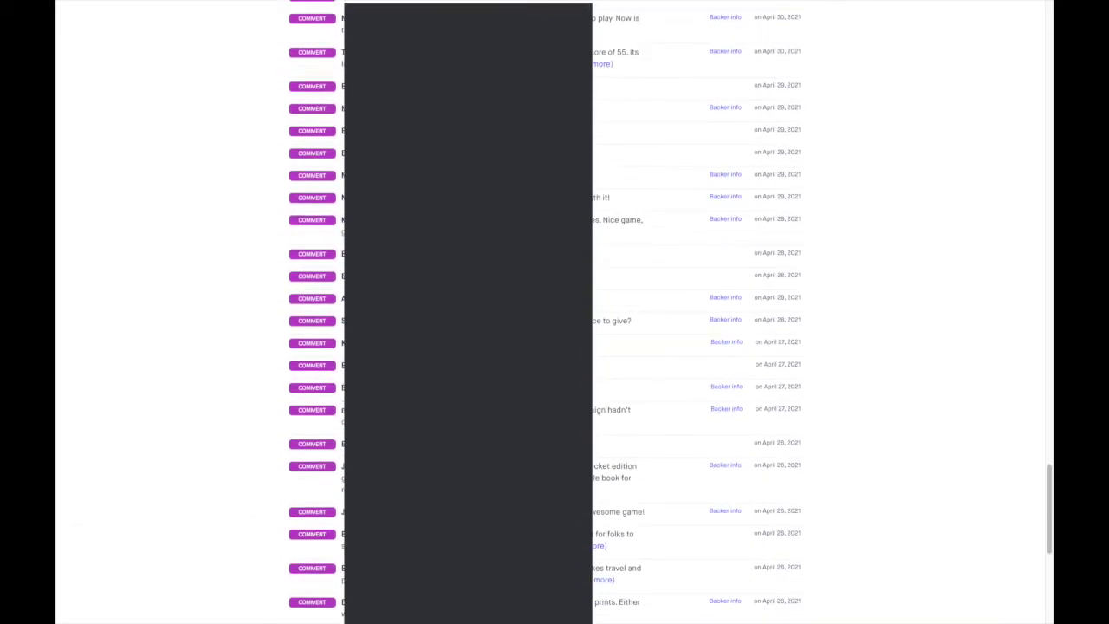
{"action": "scroll", "coordinate": [459, 372], "scroll_direction": "up", "scroll_amount": 20}
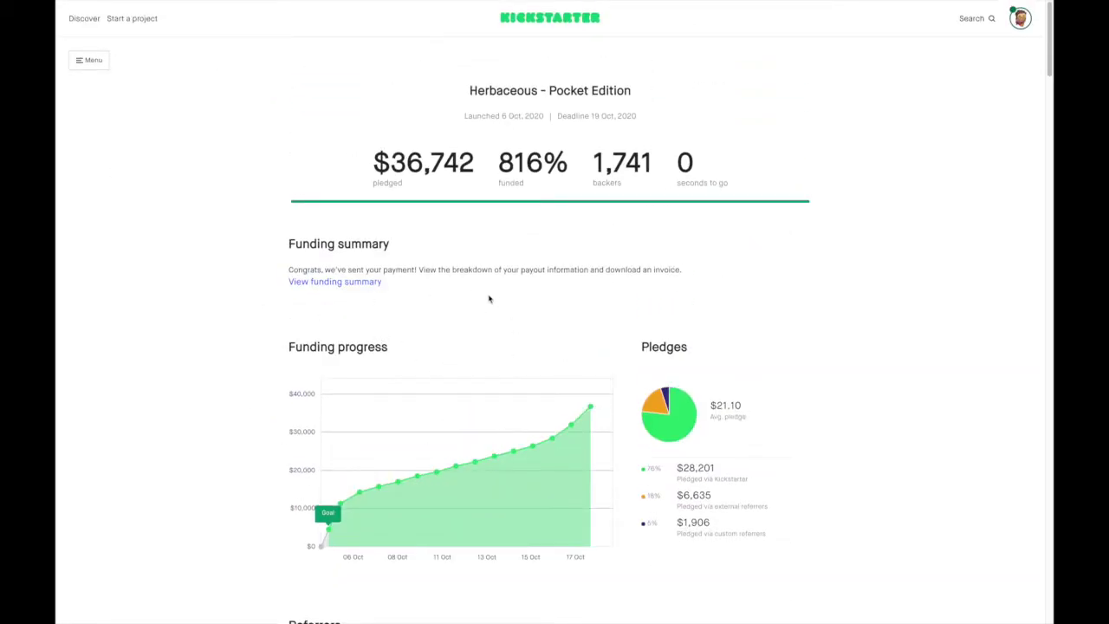
Open the Backer report and inspect the rewards, backers and status filters, leaving all at defaults
{"action": "left_click", "coordinate": [89, 60]}
{"action": "left_click", "coordinate": [104, 145]}
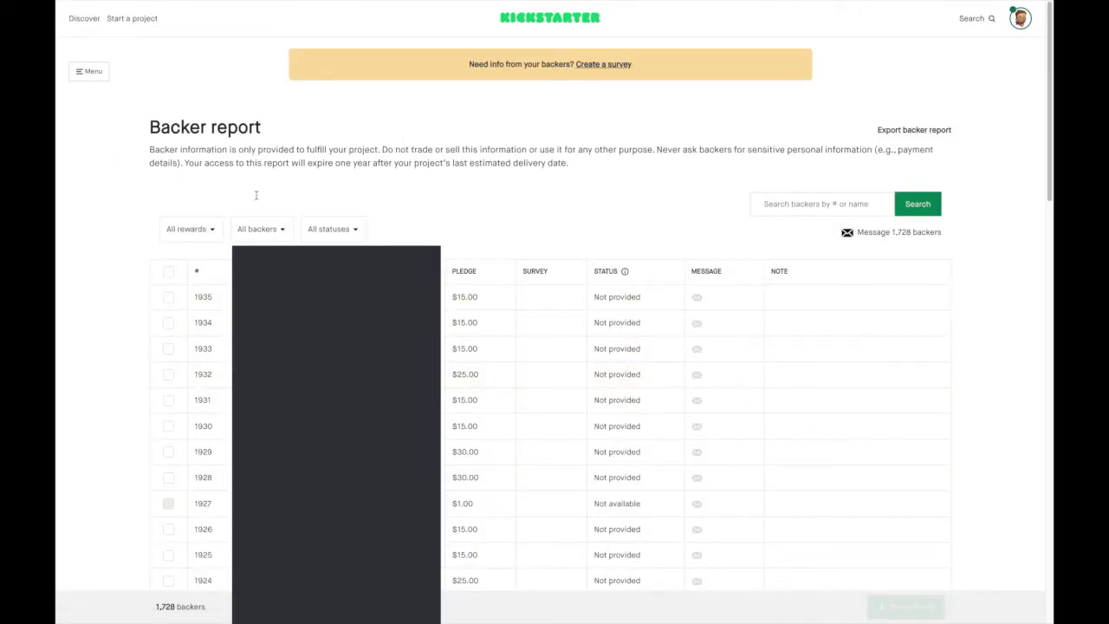
{"action": "left_click", "coordinate": [208, 233]}
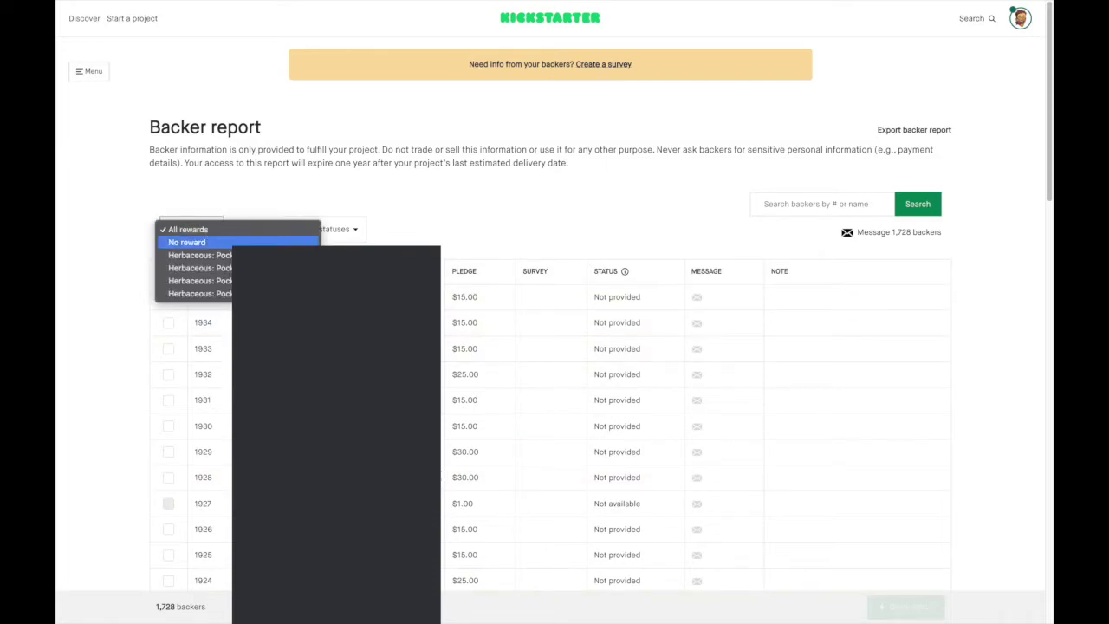
{"action": "left_click", "coordinate": [225, 200]}
{"action": "left_click", "coordinate": [260, 227]}
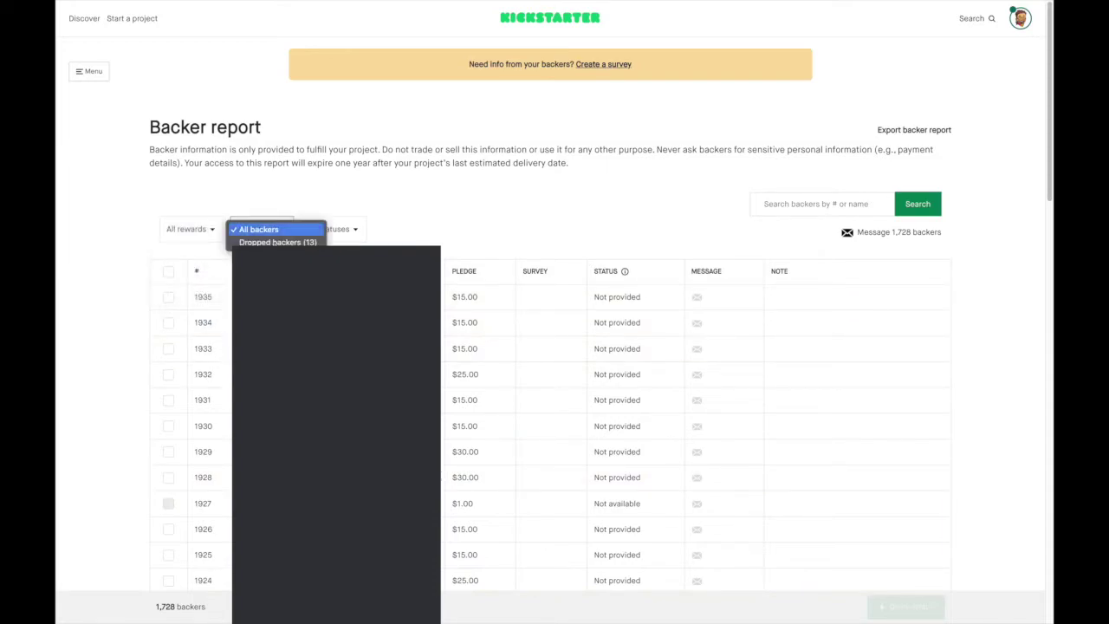
{"action": "left_click", "coordinate": [300, 203]}
{"action": "left_click", "coordinate": [334, 229]}
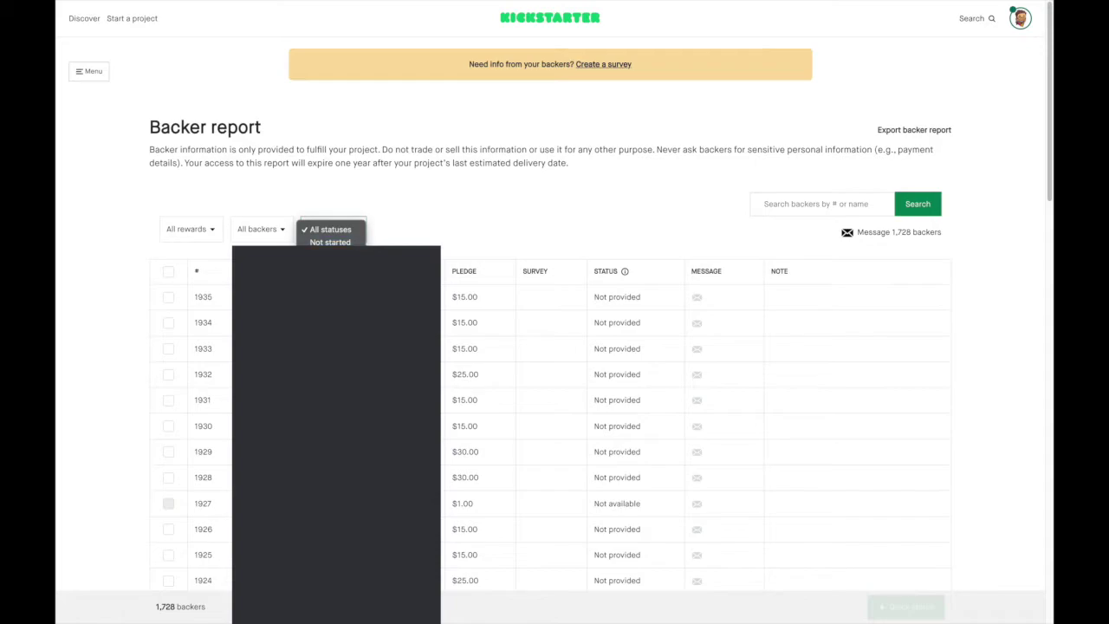
{"action": "left_click", "coordinate": [478, 208]}
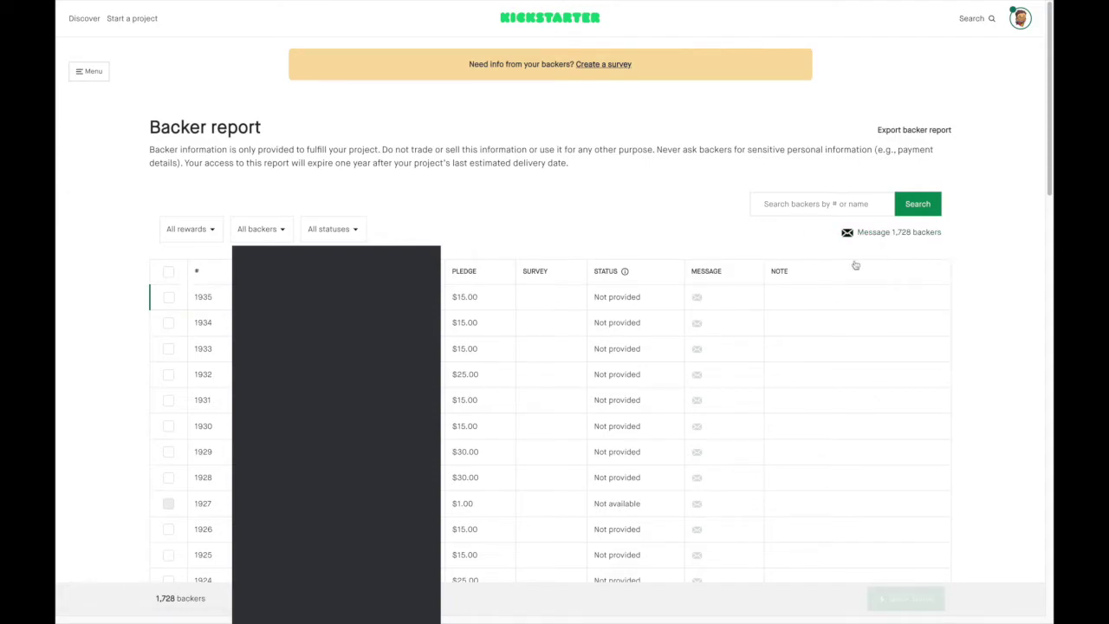
Filter the Backer report to the Herbaceous: Pocket Edition ($15) reward and Dropped backers (11)
{"action": "left_click", "coordinate": [208, 230]}
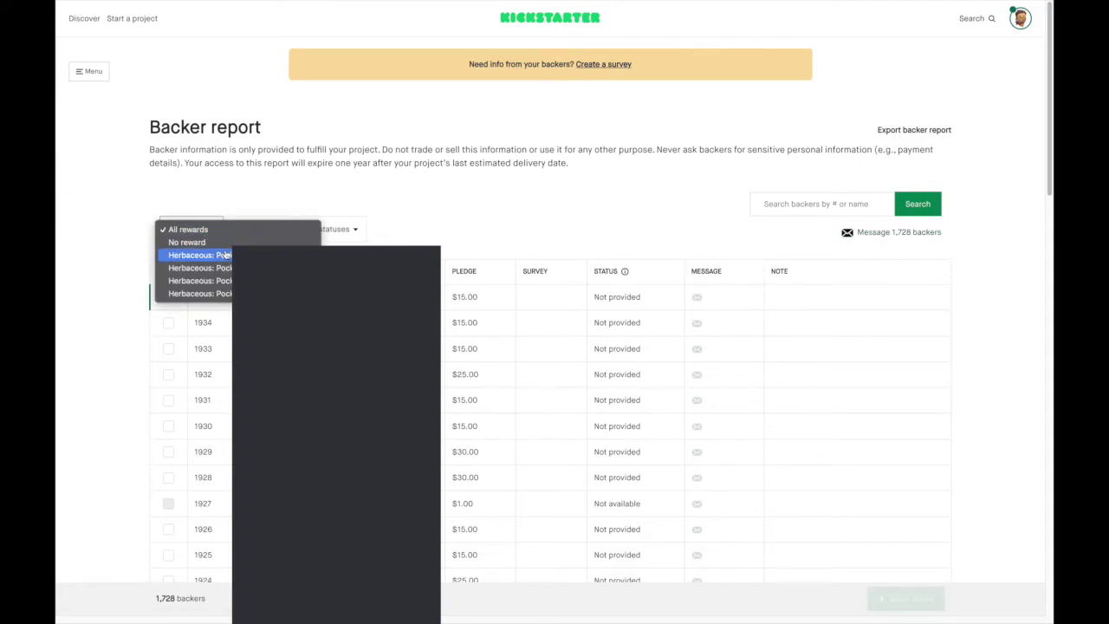
{"action": "left_click", "coordinate": [227, 256]}
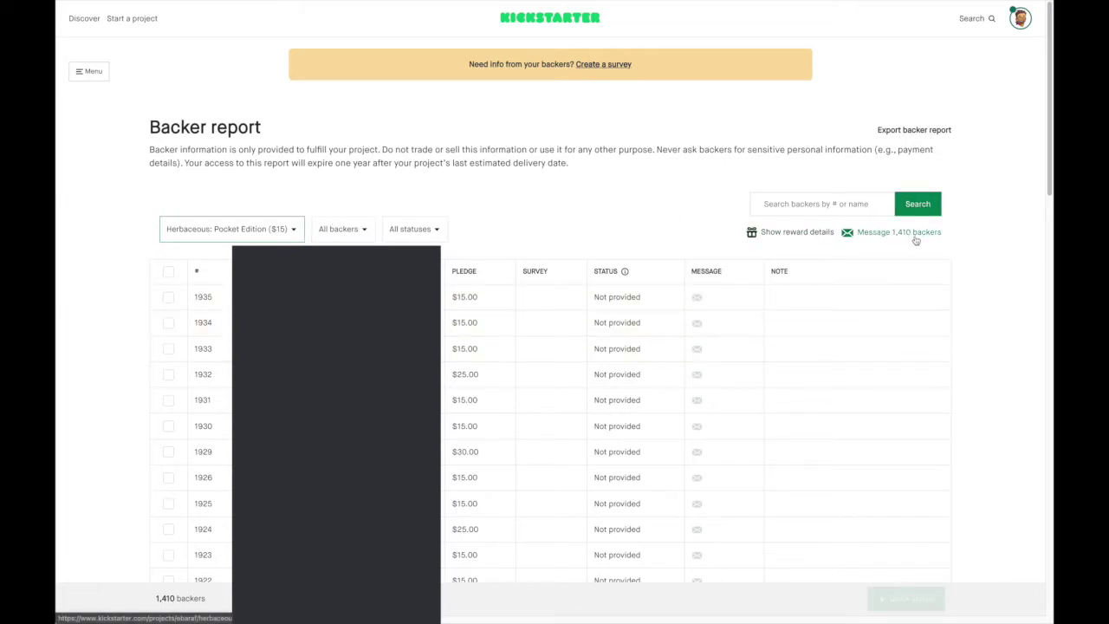
{"action": "left_click", "coordinate": [262, 230]}
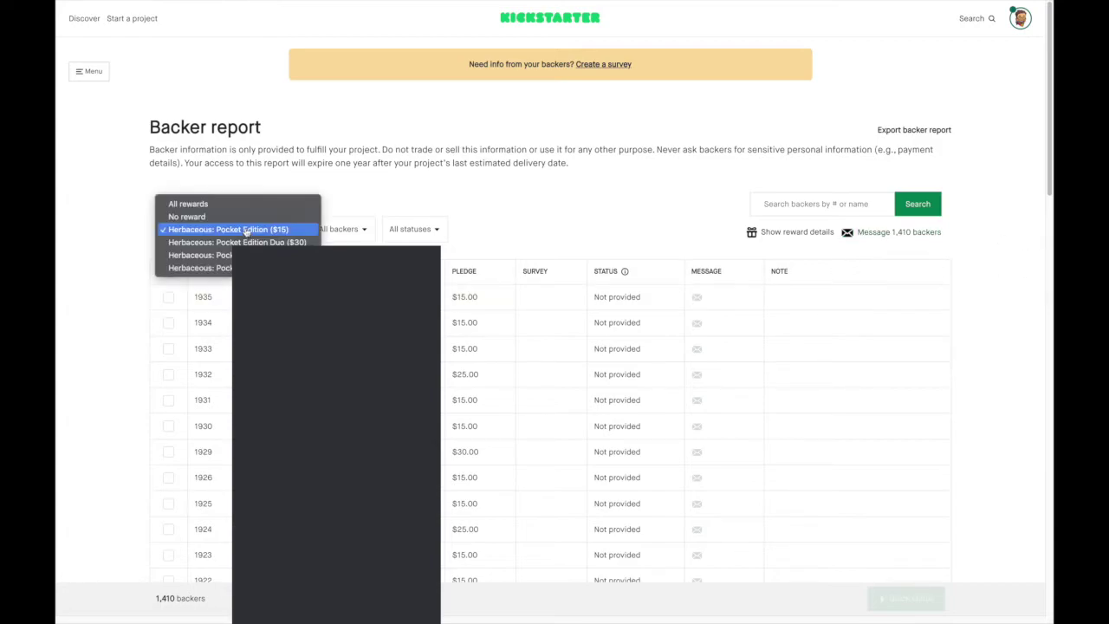
{"action": "key", "text": "Escape"}
{"action": "key", "text": "Tab"}
{"action": "key", "text": "Down"}
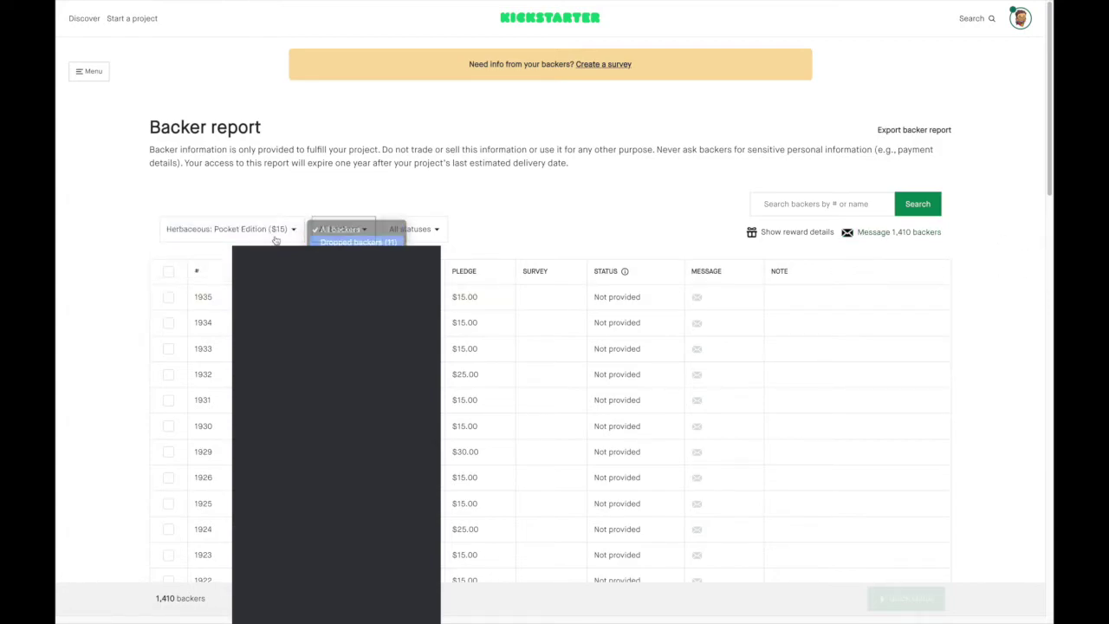
{"action": "key", "text": "Return"}
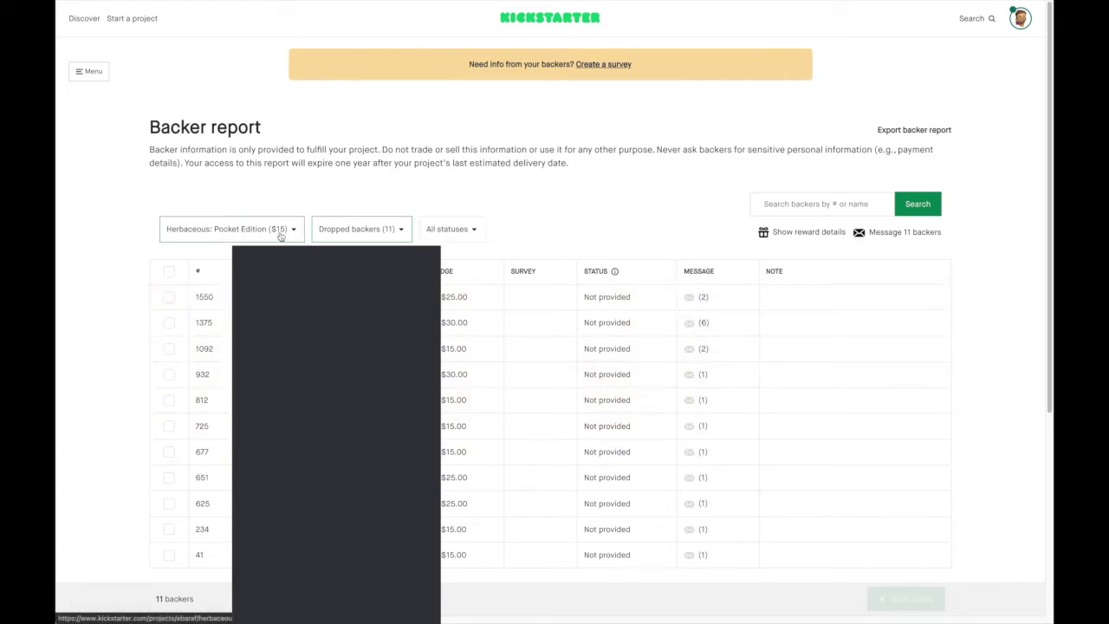
{"action": "left_click", "coordinate": [79, 75]}
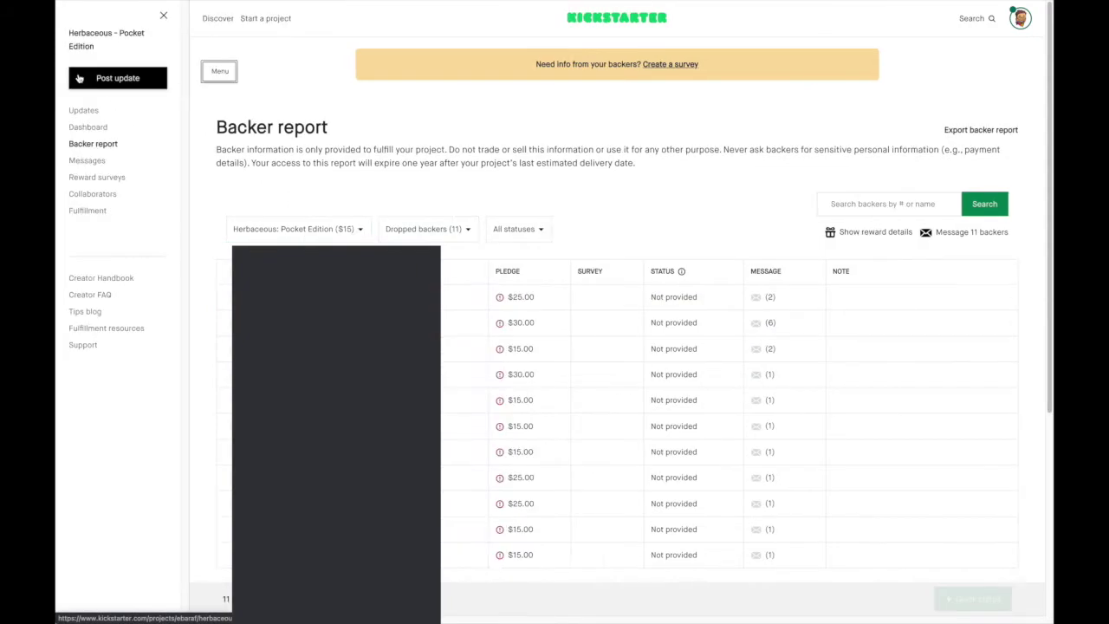
View the Messages inbox, keeping the Inbox folder, then move on to the Reward surveys page
{"action": "left_click", "coordinate": [101, 163]}
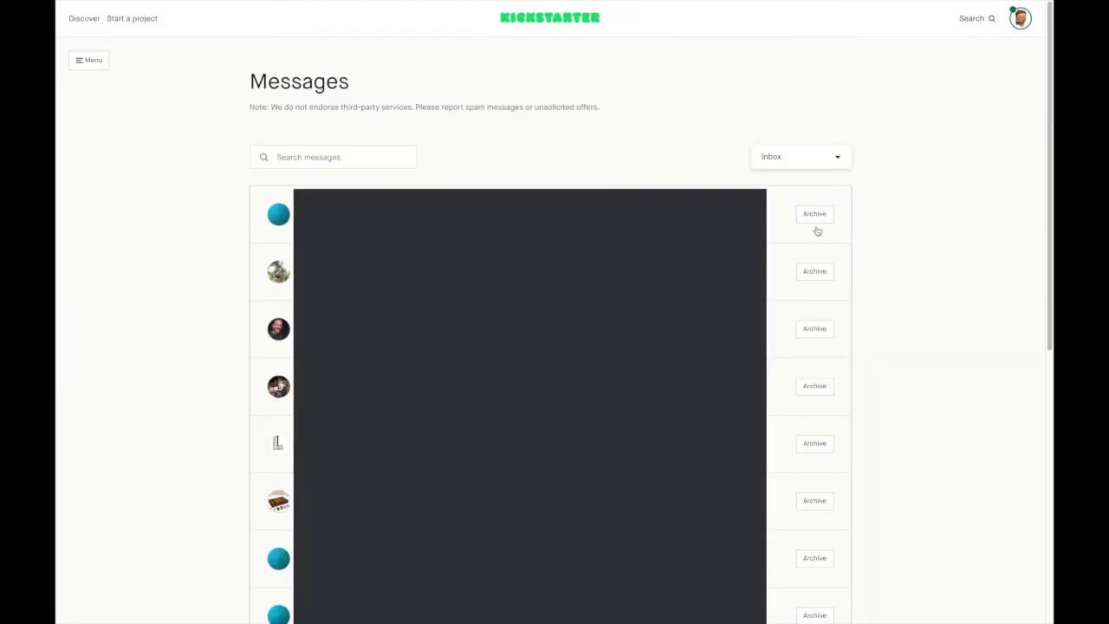
{"action": "left_click", "coordinate": [838, 163]}
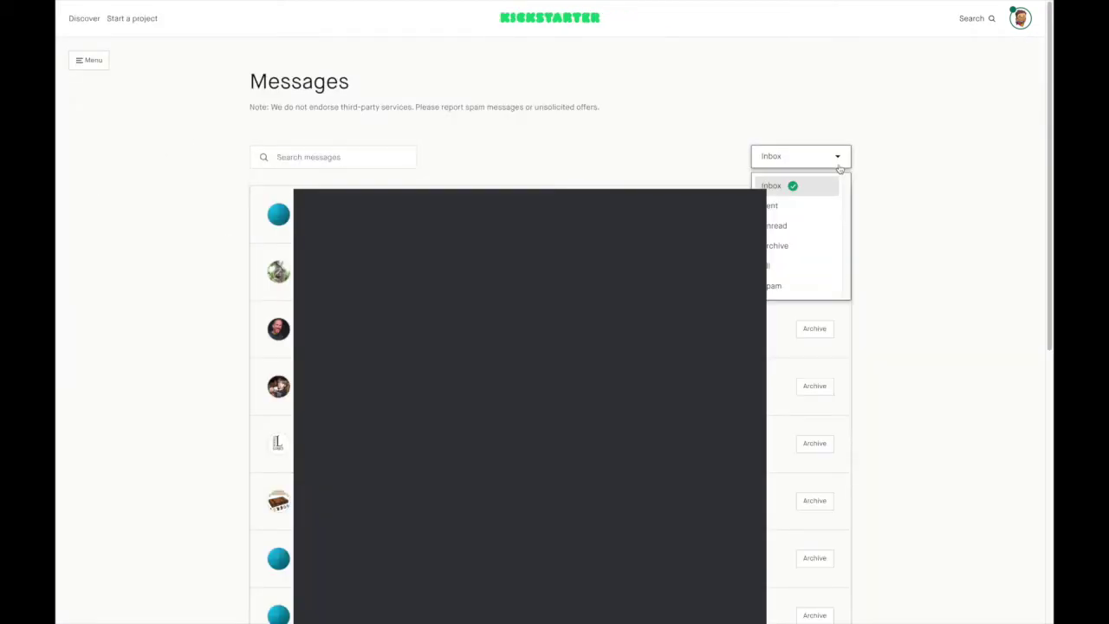
{"action": "left_click", "coordinate": [839, 168]}
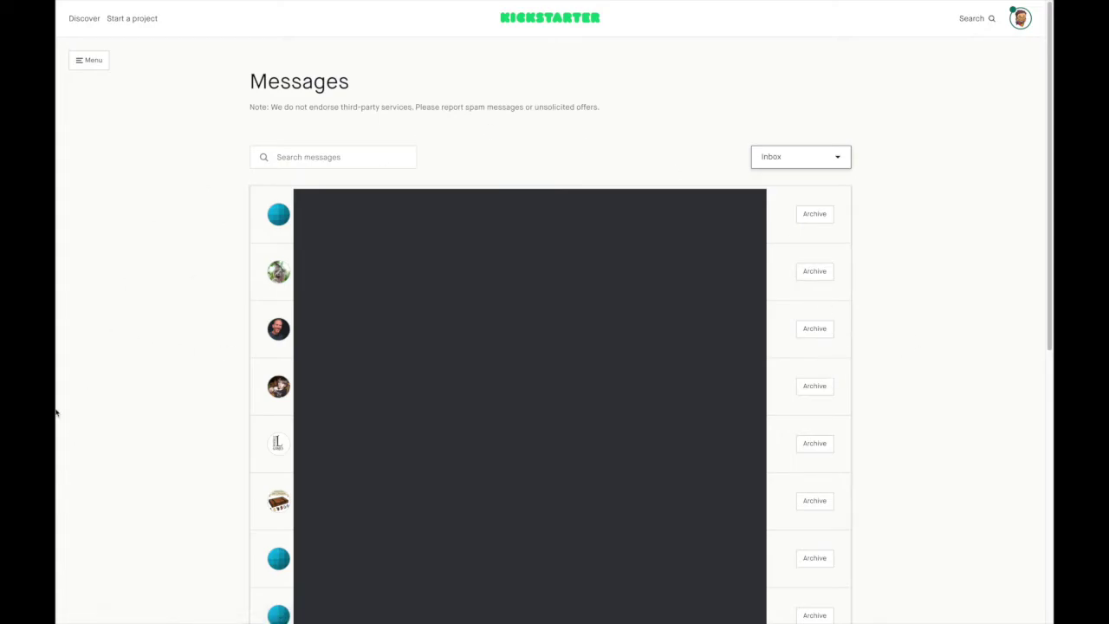
{"action": "left_click", "coordinate": [78, 61]}
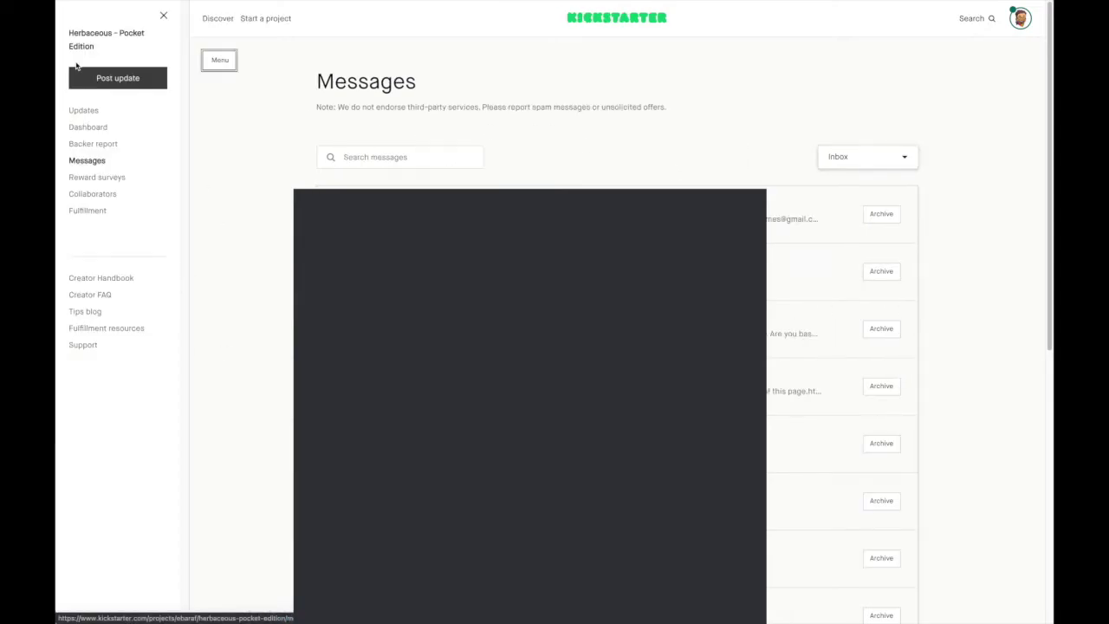
{"action": "left_click", "coordinate": [97, 179]}
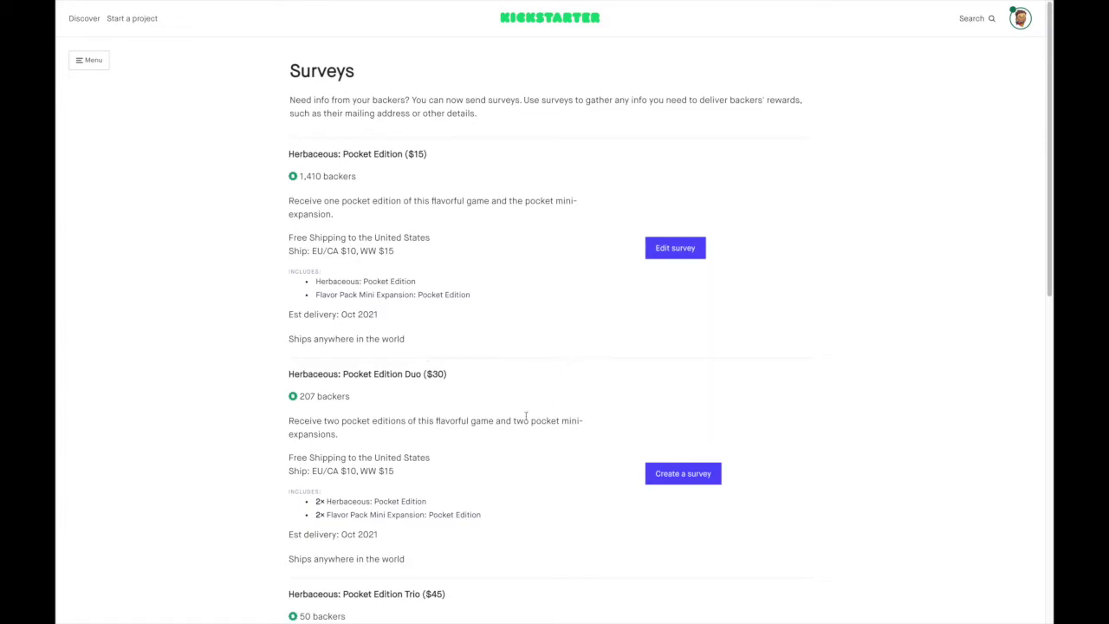
Scroll through the reward tiers and open the Pocket Edition ($15) survey for editing
{"action": "scroll", "coordinate": [526, 417], "scroll_direction": "down", "scroll_amount": 3}
{"action": "scroll", "coordinate": [522, 433], "scroll_direction": "up", "scroll_amount": 3}
{"action": "scroll", "coordinate": [663, 467], "scroll_direction": "down", "scroll_amount": 6}
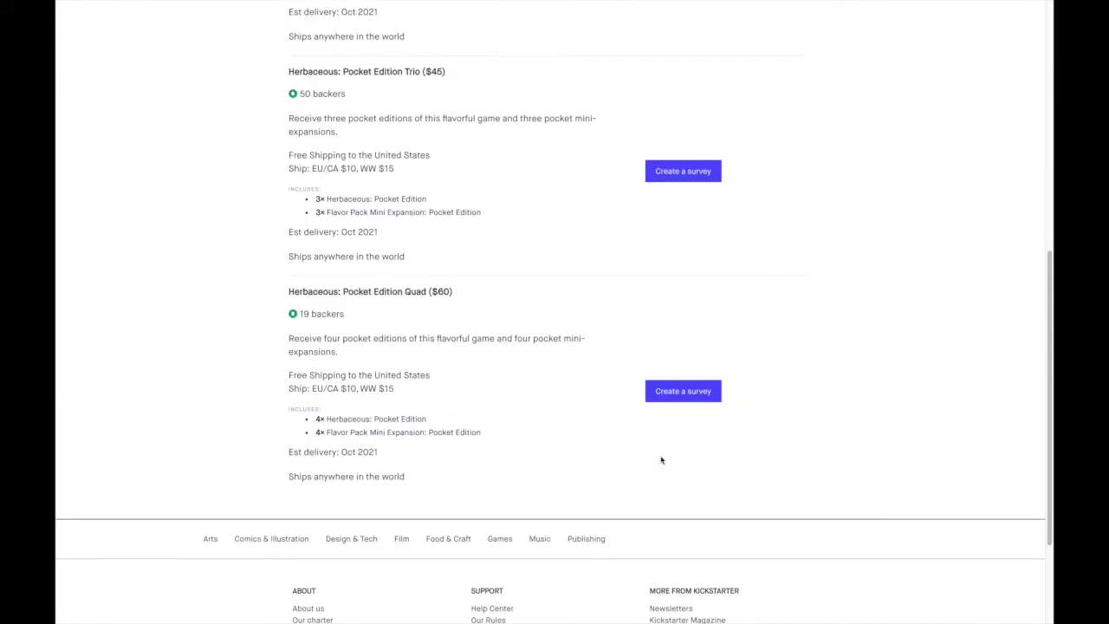
{"action": "scroll", "coordinate": [662, 460], "scroll_direction": "up", "scroll_amount": 6}
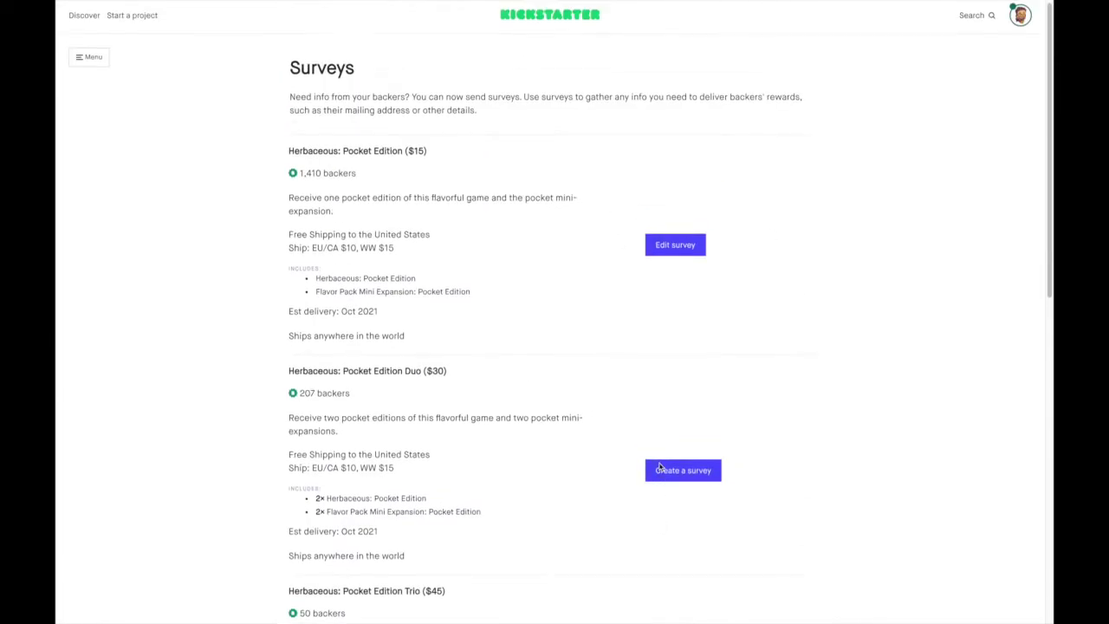
{"action": "left_click", "coordinate": [665, 250]}
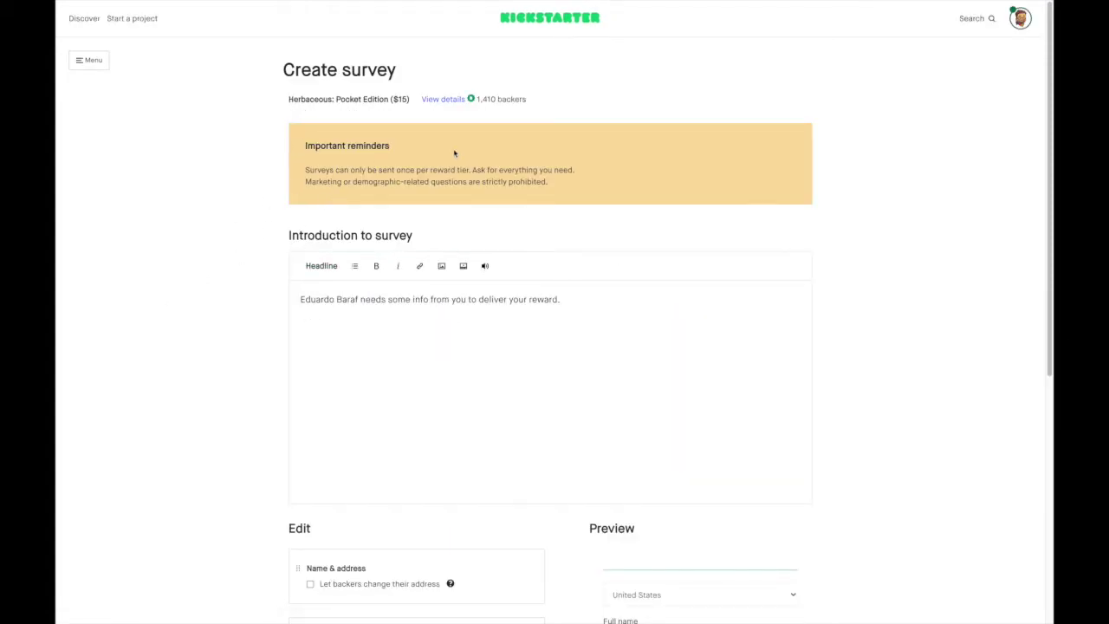
Add a Text question to the Pocket Edition survey reading 'Tell me how awesome you are!'
{"action": "scroll", "coordinate": [445, 423], "scroll_direction": "down", "scroll_amount": 2}
{"action": "scroll", "coordinate": [354, 448], "scroll_direction": "down", "scroll_amount": 1}
{"action": "left_click", "coordinate": [459, 425]}
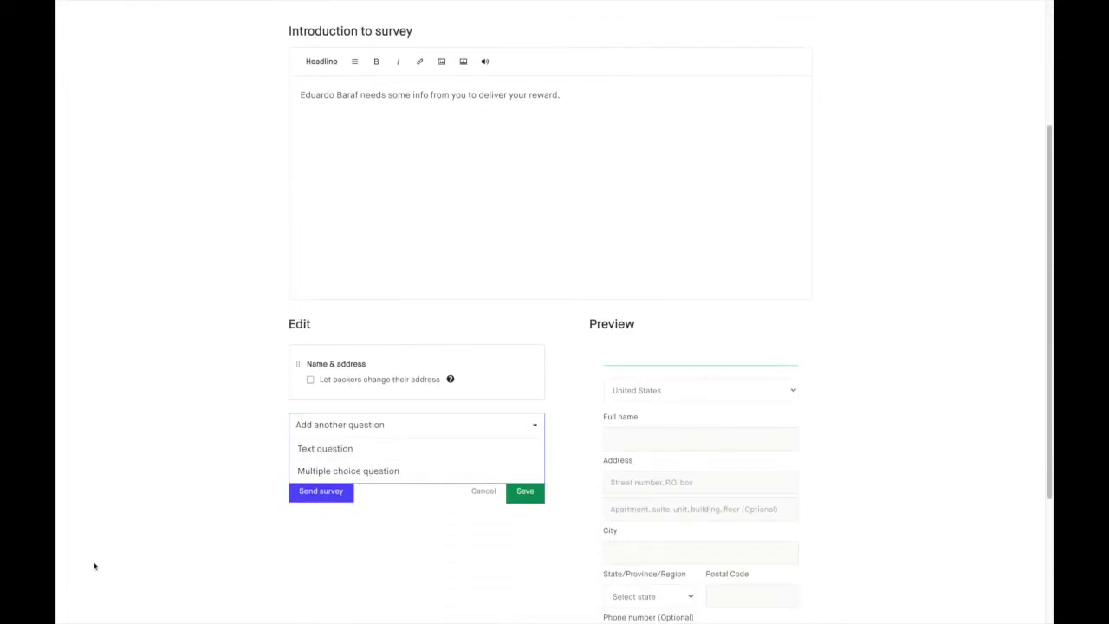
{"action": "left_click", "coordinate": [166, 389]}
{"action": "scroll", "coordinate": [803, 458], "scroll_direction": "down", "scroll_amount": 2}
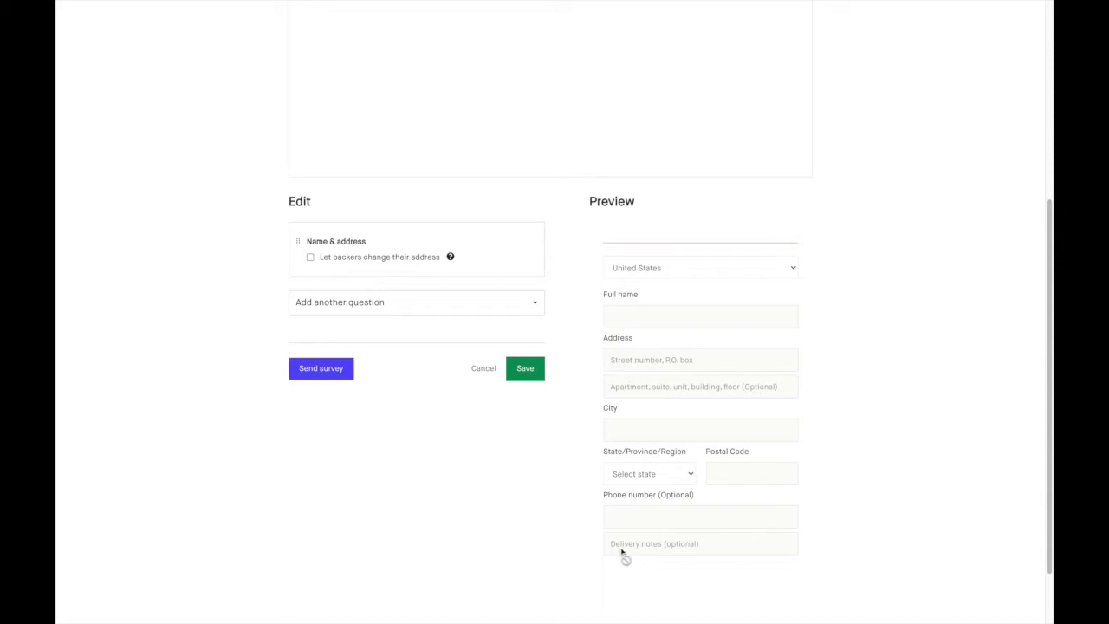
{"action": "left_click", "coordinate": [453, 307]}
{"action": "left_click", "coordinate": [360, 335]}
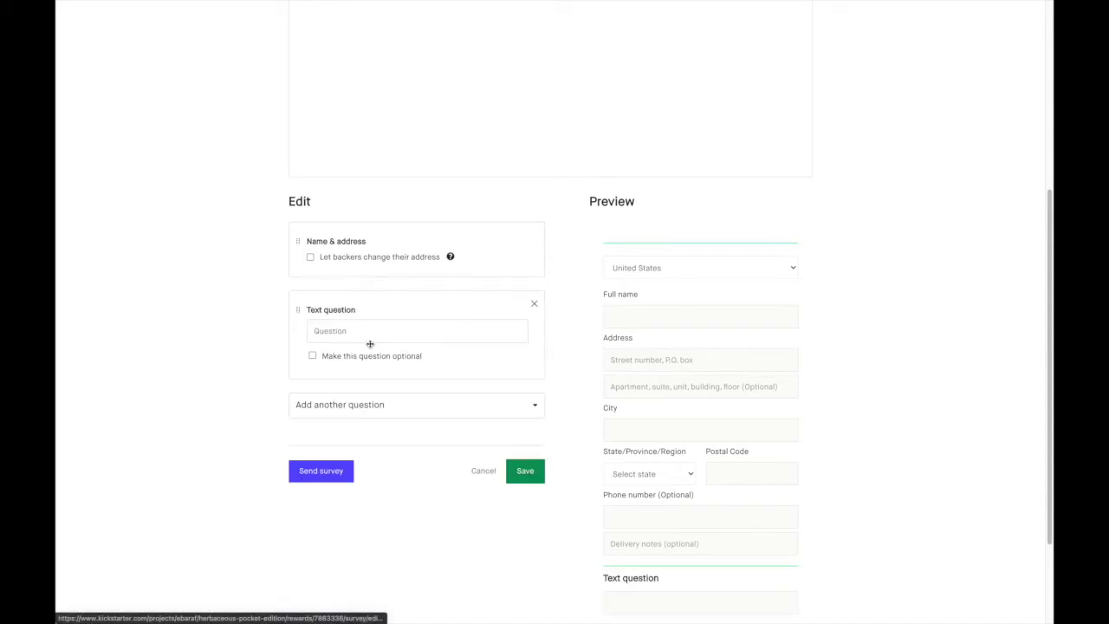
{"action": "left_click", "coordinate": [377, 337]}
{"action": "type", "text": "Are you"}
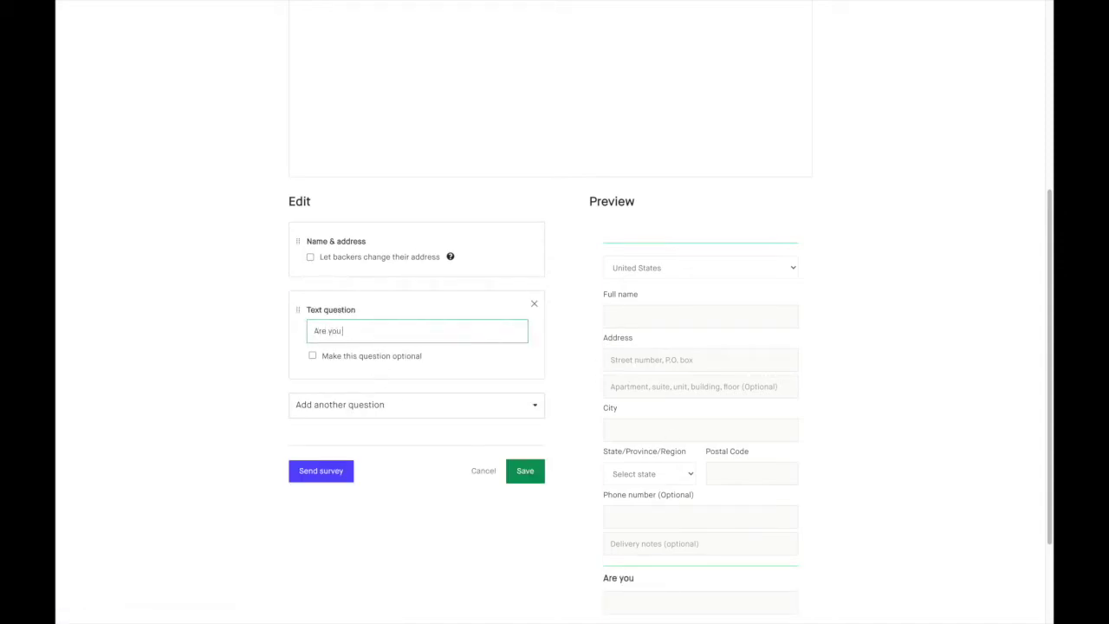
{"action": "key", "text": "ctrl+a"}
{"action": "type", "text": "Tell me how awesome"}
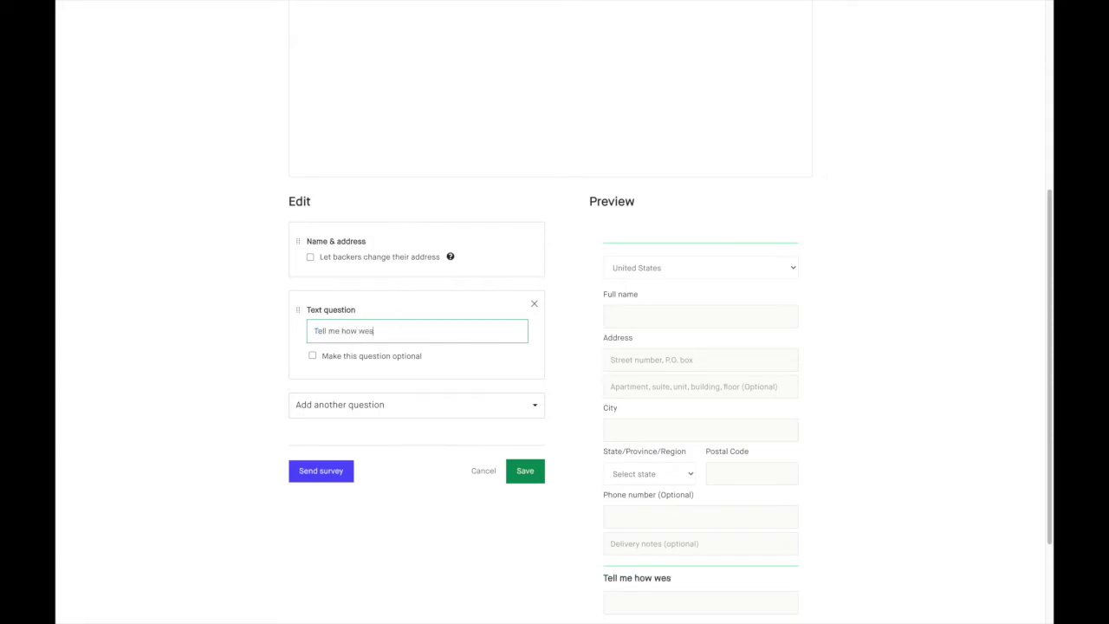
{"action": "key", "text": "BackSpace"}
{"action": "key", "text": "BackSpace"}
{"action": "key", "text": "BackSpace"}
{"action": "key", "text": "BackSpace"}
{"action": "key", "text": "BackSpace"}
{"action": "type", "text": "some you are!"}
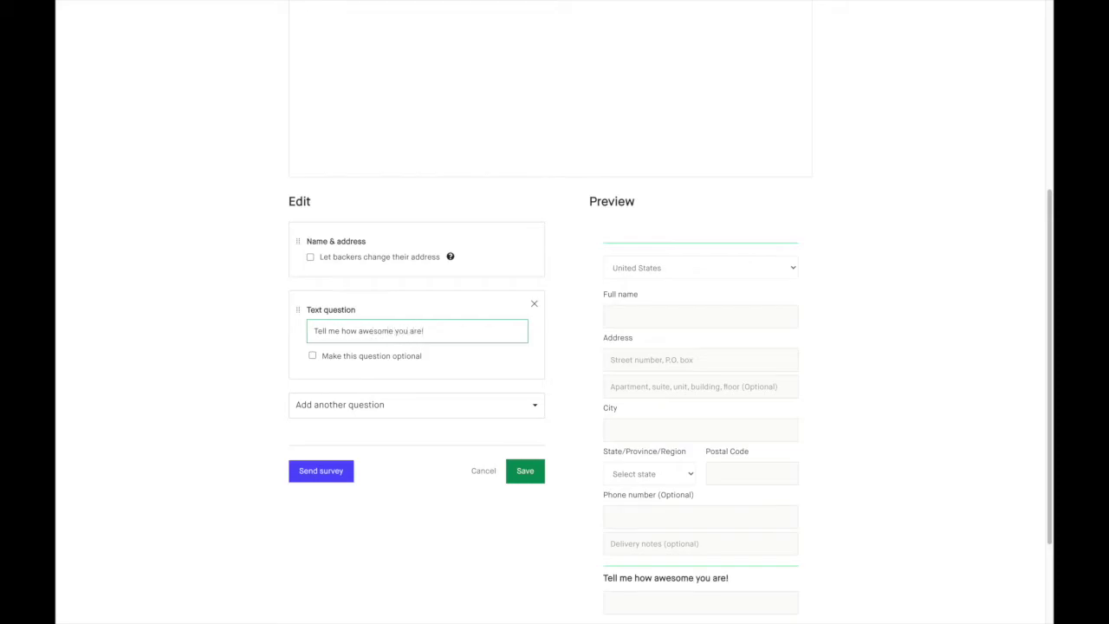
Add a blank Multiple choice question below it and scroll back to the top
{"action": "scroll", "coordinate": [758, 523], "scroll_direction": "down", "scroll_amount": 1}
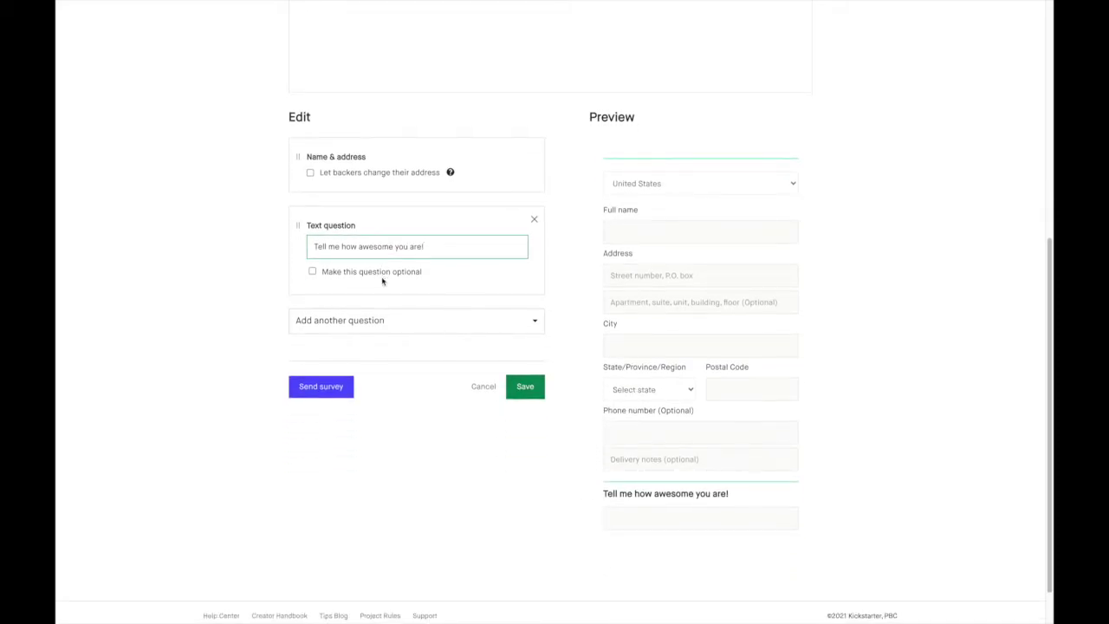
{"action": "left_click", "coordinate": [398, 321]}
{"action": "left_click", "coordinate": [396, 364]}
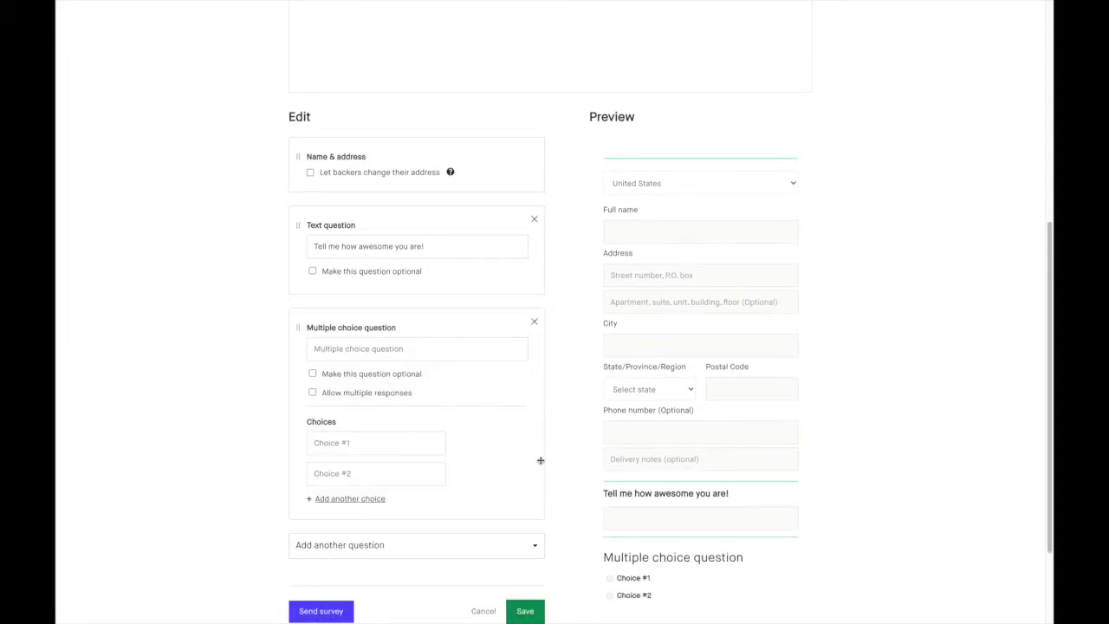
{"action": "scroll", "coordinate": [490, 446], "scroll_direction": "down", "scroll_amount": 2}
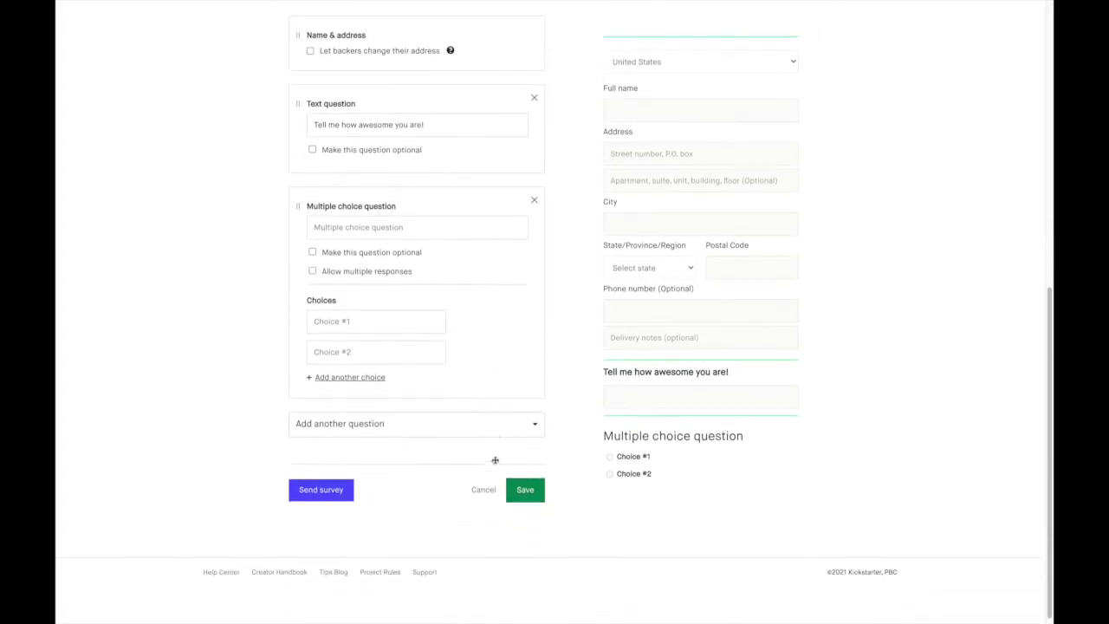
{"action": "scroll", "coordinate": [495, 459], "scroll_direction": "up", "scroll_amount": 6}
{"action": "scroll", "coordinate": [379, 320], "scroll_direction": "down", "scroll_amount": 5}
{"action": "scroll", "coordinate": [139, 485], "scroll_direction": "up", "scroll_amount": 3}
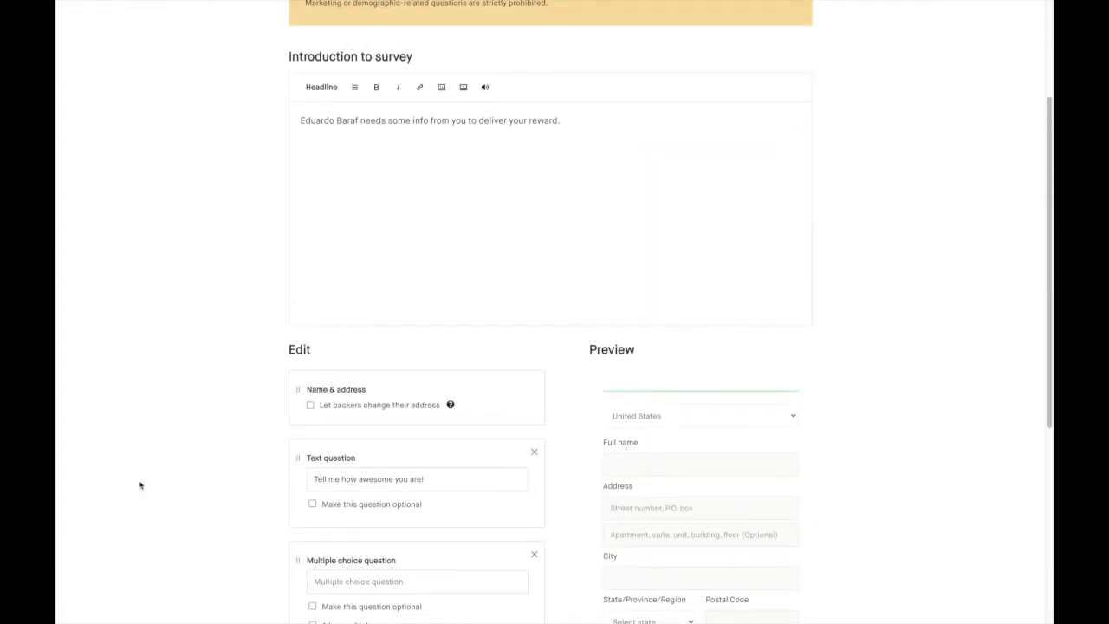
{"action": "scroll", "coordinate": [376, 367], "scroll_direction": "up", "scroll_amount": 2}
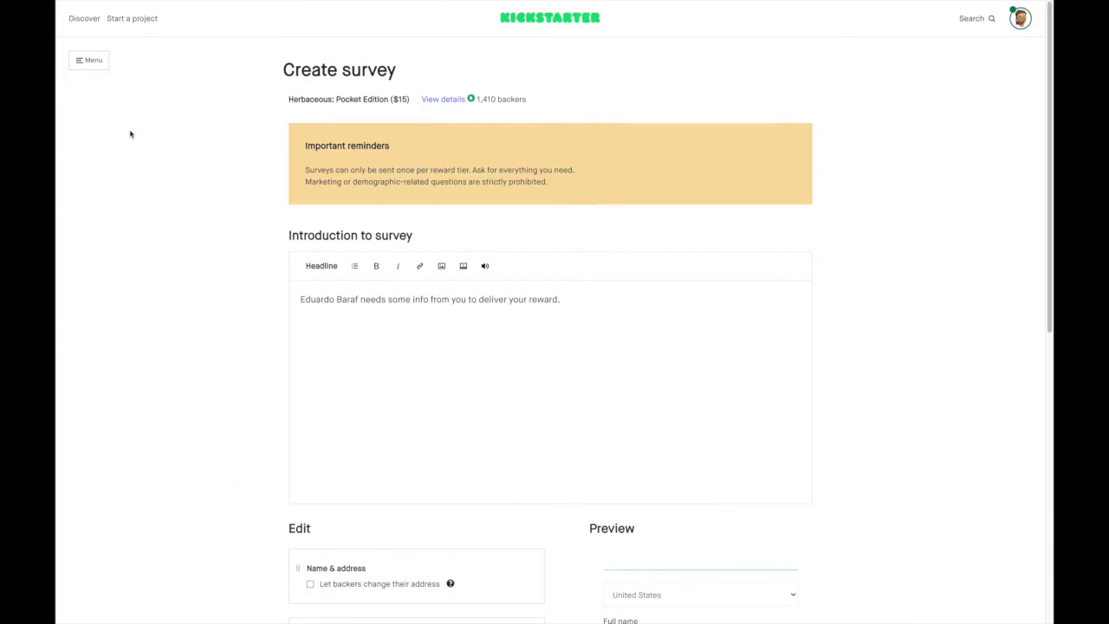
{"action": "left_click", "coordinate": [85, 61]}
Visit Collaborators, cancel the new-collaborator form, then open the Fulfillment dashboard
{"action": "left_click", "coordinate": [102, 196]}
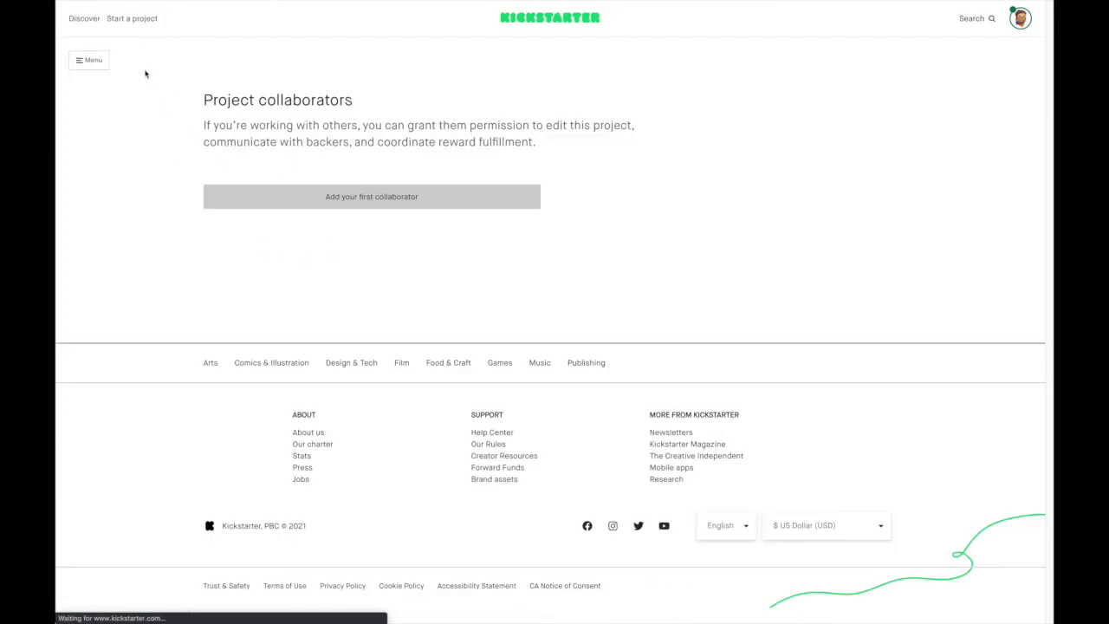
{"action": "left_click", "coordinate": [334, 206]}
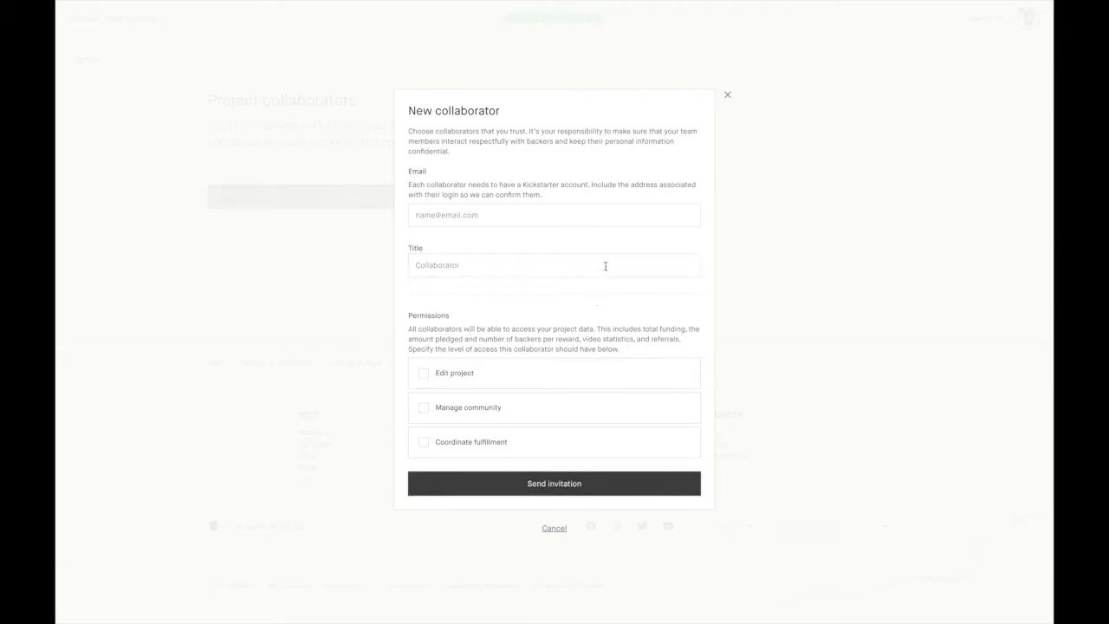
{"action": "left_click", "coordinate": [728, 95]}
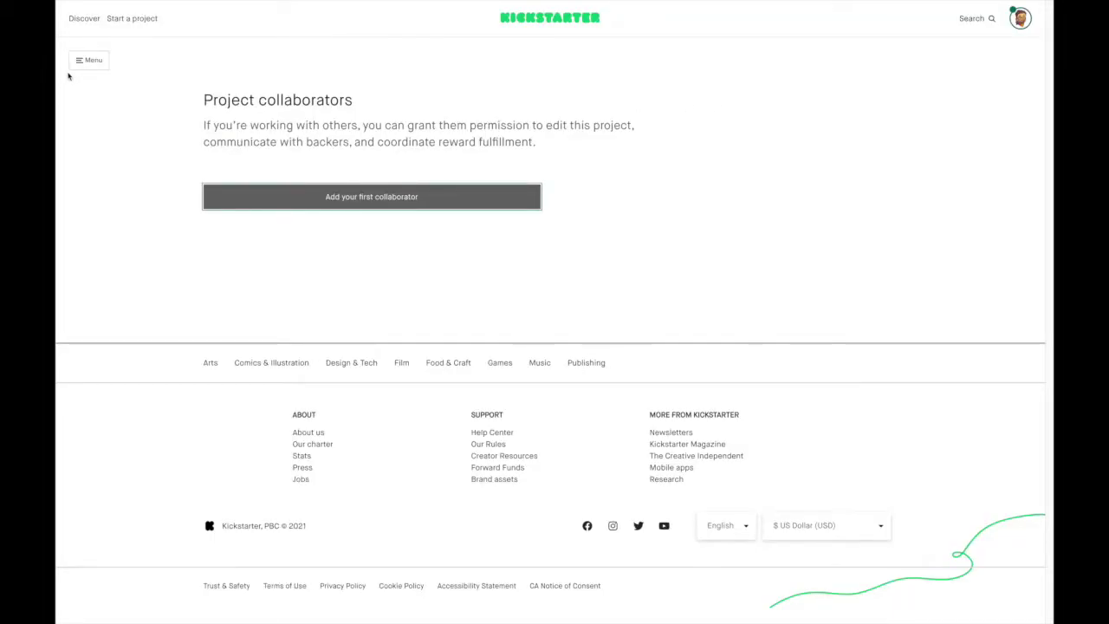
{"action": "left_click", "coordinate": [89, 60]}
{"action": "left_click", "coordinate": [91, 212]}
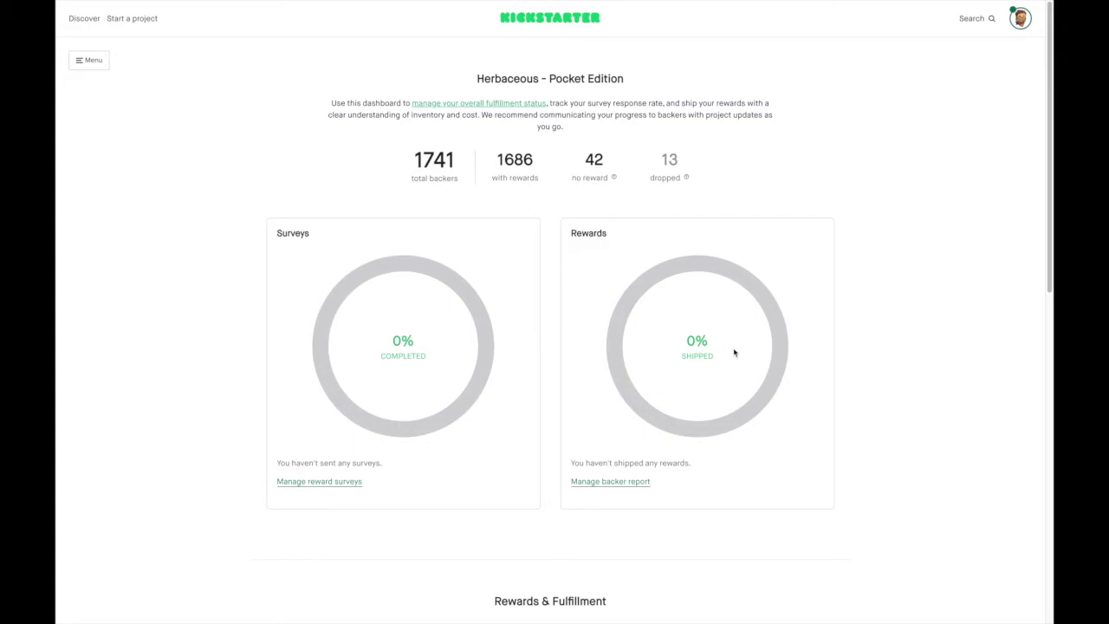
{"action": "scroll", "coordinate": [627, 302], "scroll_direction": "down", "scroll_amount": 4}
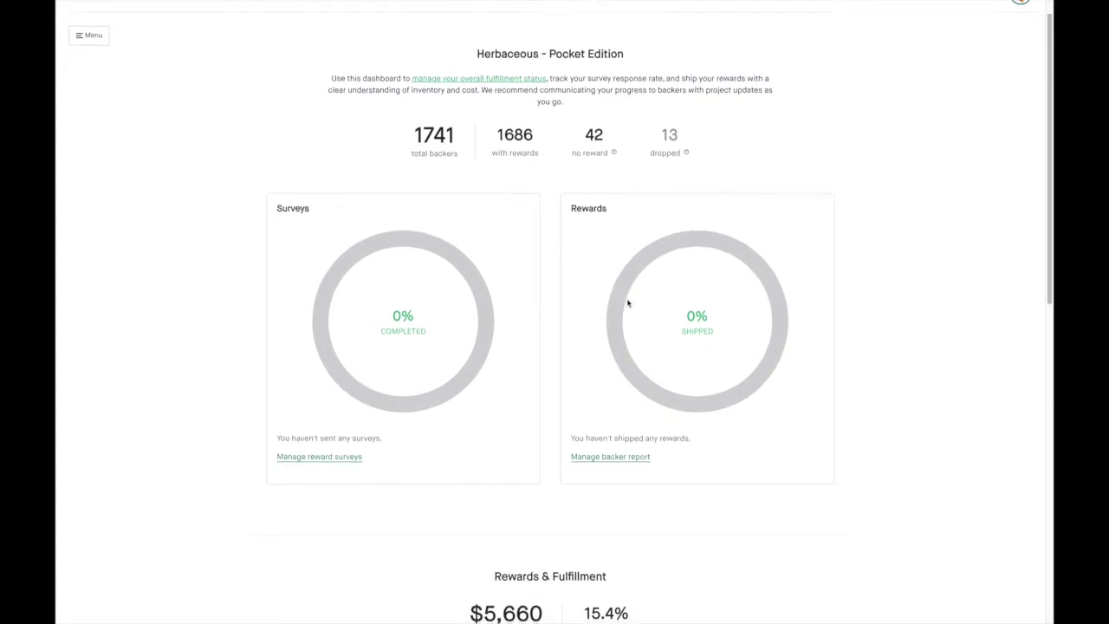
{"action": "scroll", "coordinate": [618, 122], "scroll_direction": "down", "scroll_amount": 2}
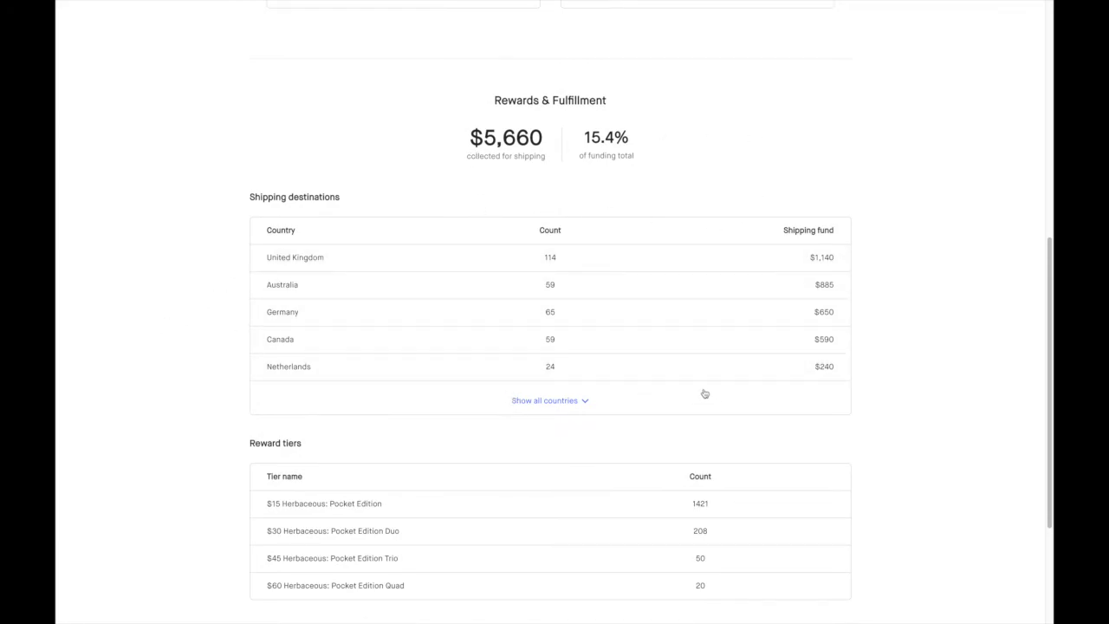
{"action": "scroll", "coordinate": [705, 394], "scroll_direction": "down", "scroll_amount": 2}
{"action": "scroll", "coordinate": [710, 411], "scroll_direction": "down", "scroll_amount": 1}
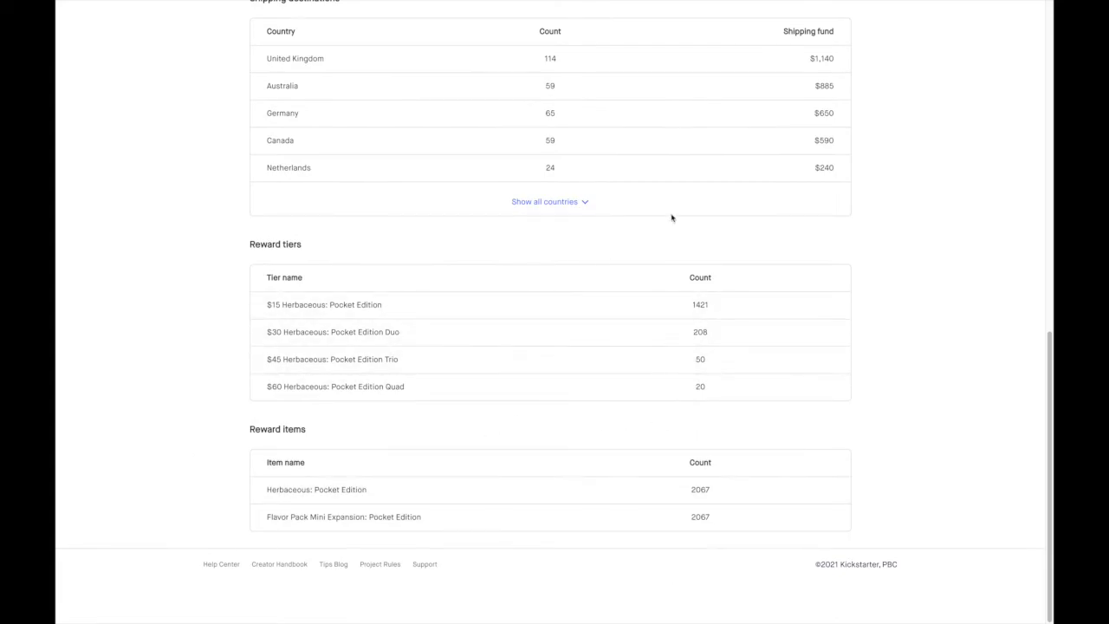
{"action": "scroll", "coordinate": [466, 267], "scroll_direction": "up", "scroll_amount": 4}
{"action": "scroll", "coordinate": [572, 344], "scroll_direction": "up", "scroll_amount": 1}
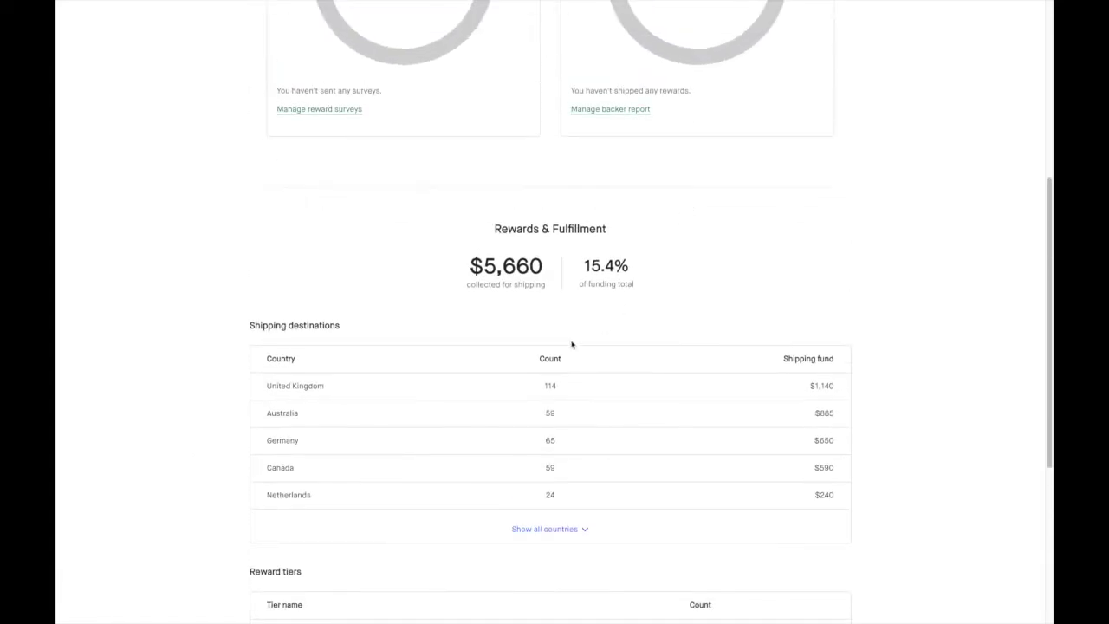
{"action": "scroll", "coordinate": [404, 375], "scroll_direction": "up", "scroll_amount": 2}
{"action": "scroll", "coordinate": [365, 362], "scroll_direction": "down", "scroll_amount": 7}
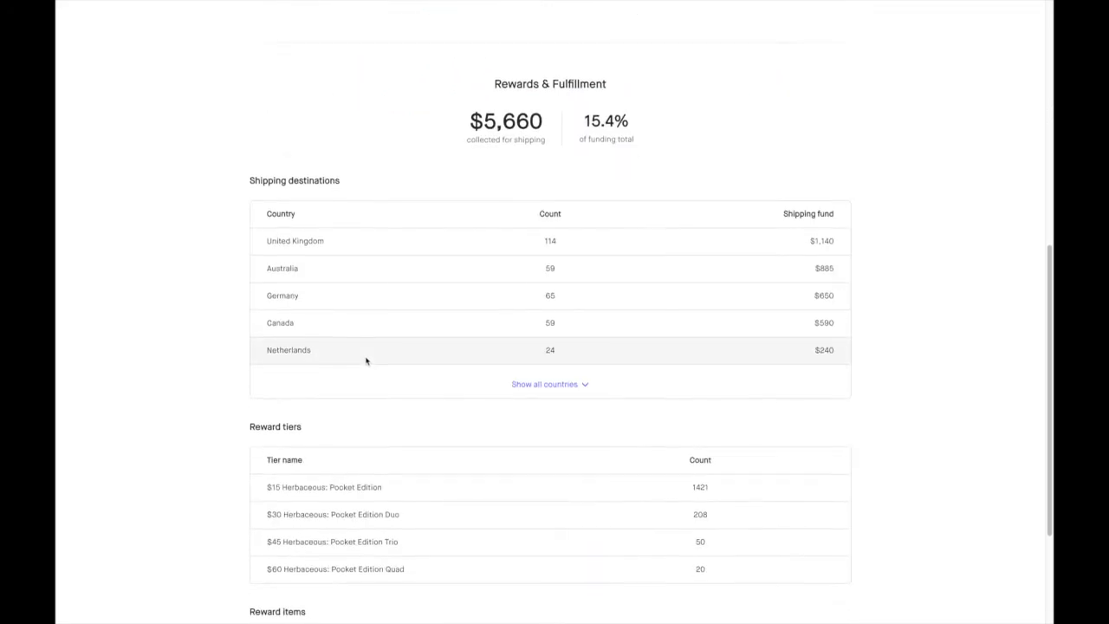
{"action": "scroll", "coordinate": [498, 360], "scroll_direction": "up", "scroll_amount": 4}
{"action": "scroll", "coordinate": [498, 359], "scroll_direction": "up", "scroll_amount": 6}
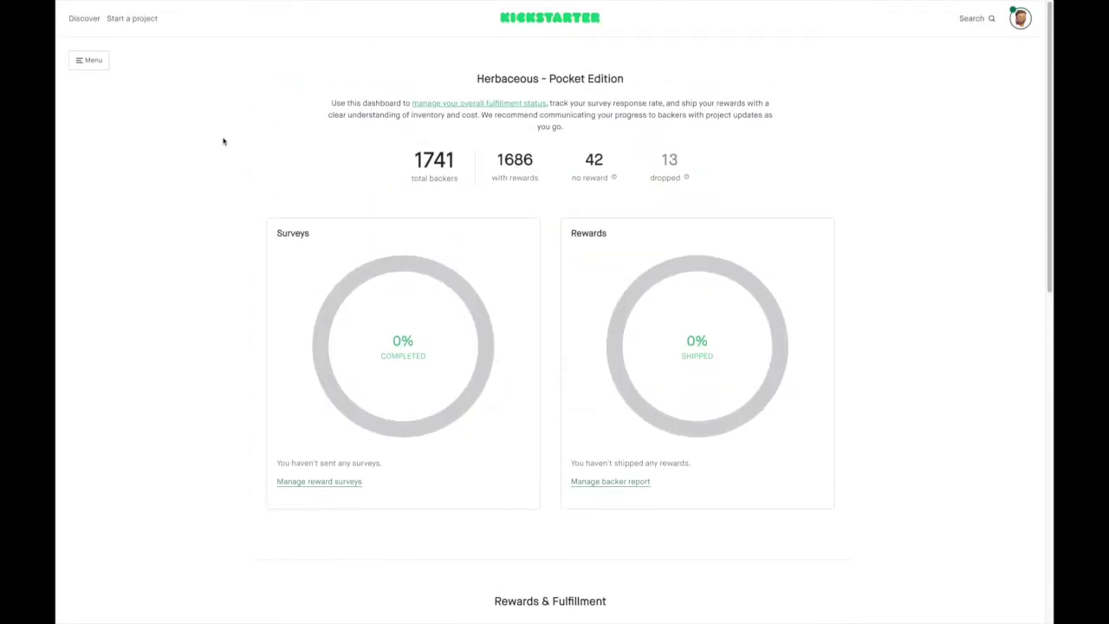
{"action": "scroll", "coordinate": [365, 179], "scroll_direction": "down", "scroll_amount": 5}
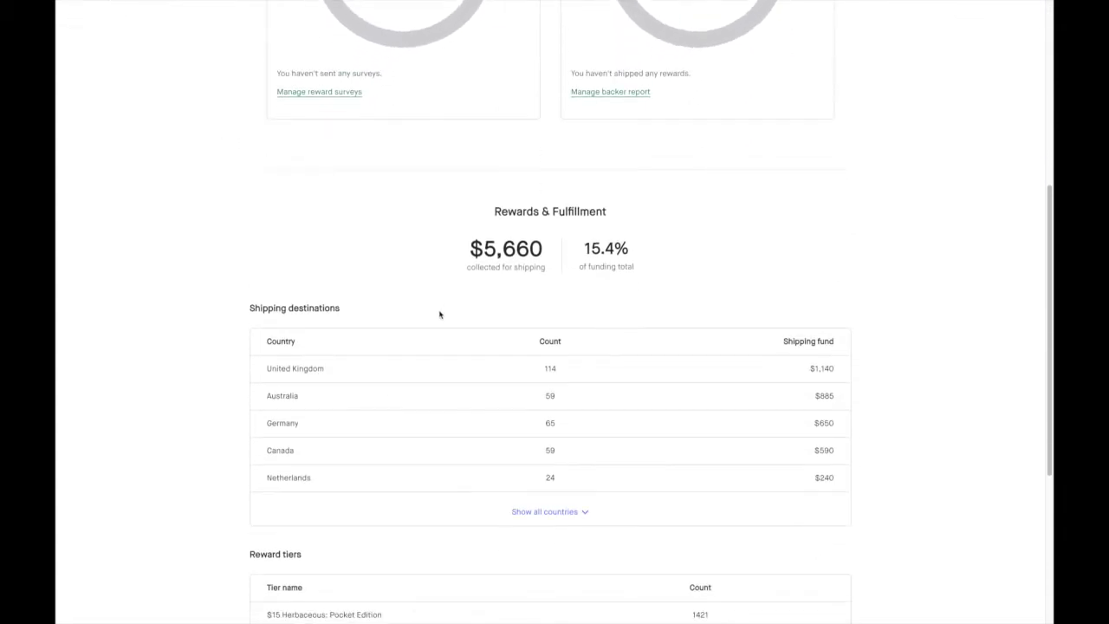
{"action": "scroll", "coordinate": [422, 331], "scroll_direction": "down", "scroll_amount": 2}
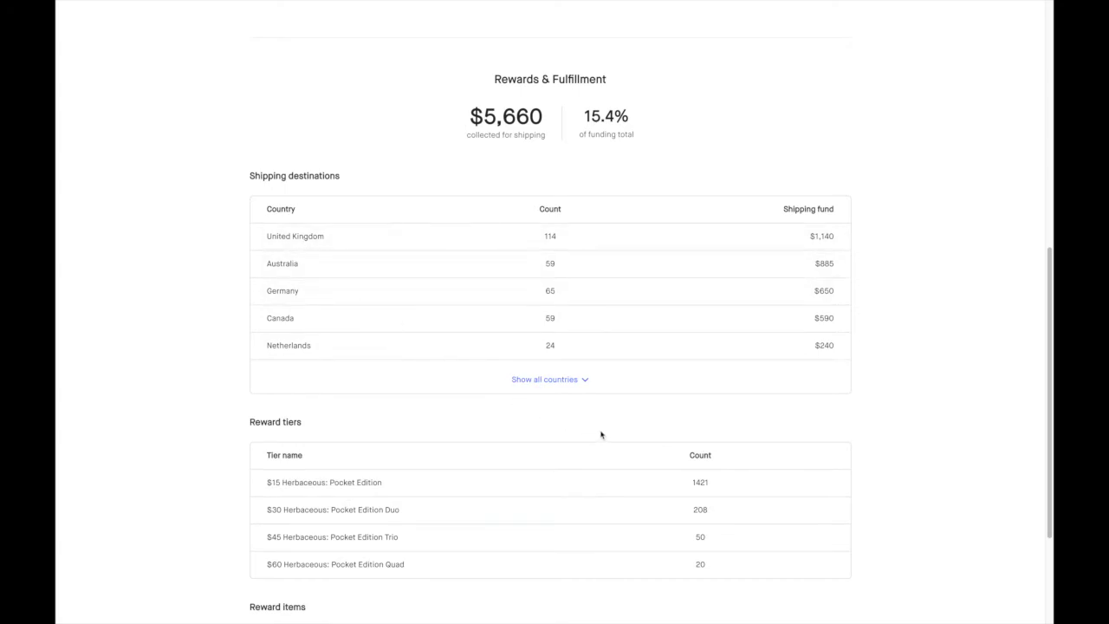
{"action": "scroll", "coordinate": [597, 433], "scroll_direction": "down", "scroll_amount": 2}
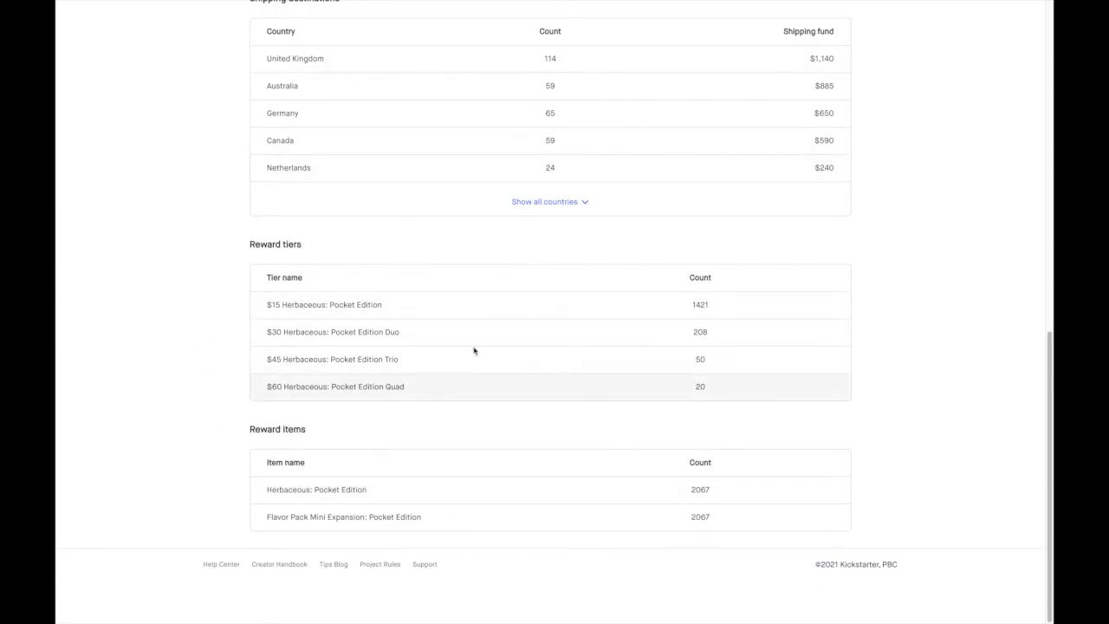
{"action": "scroll", "coordinate": [555, 312], "scroll_direction": "up", "scroll_amount": 7}
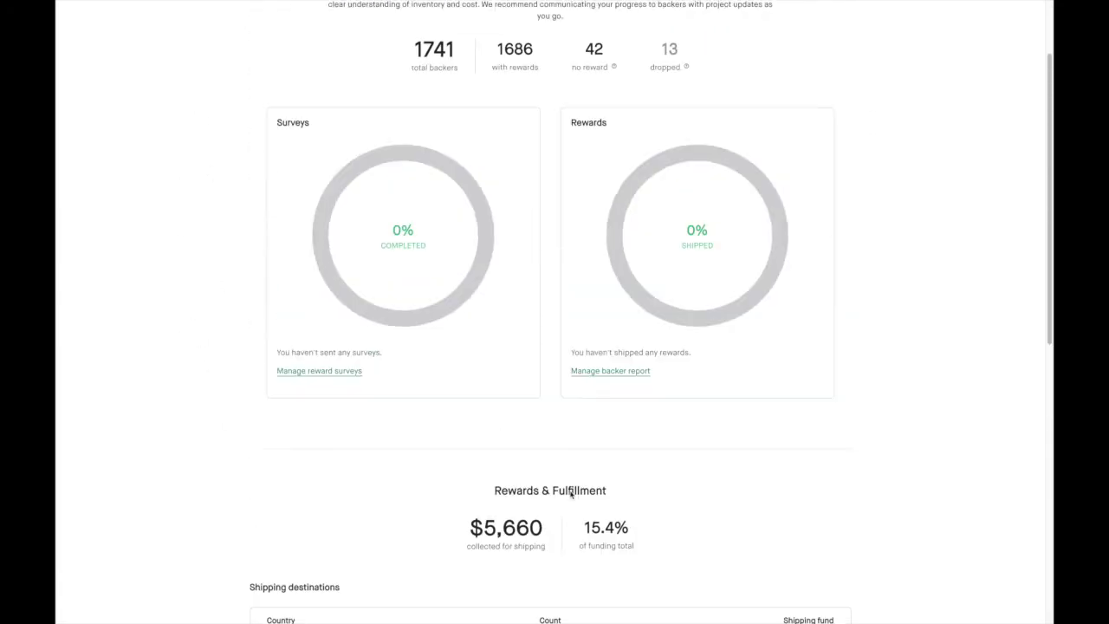
{"action": "scroll", "coordinate": [486, 395], "scroll_direction": "up", "scroll_amount": 1}
{"action": "scroll", "coordinate": [520, 373], "scroll_direction": "down", "scroll_amount": 8}
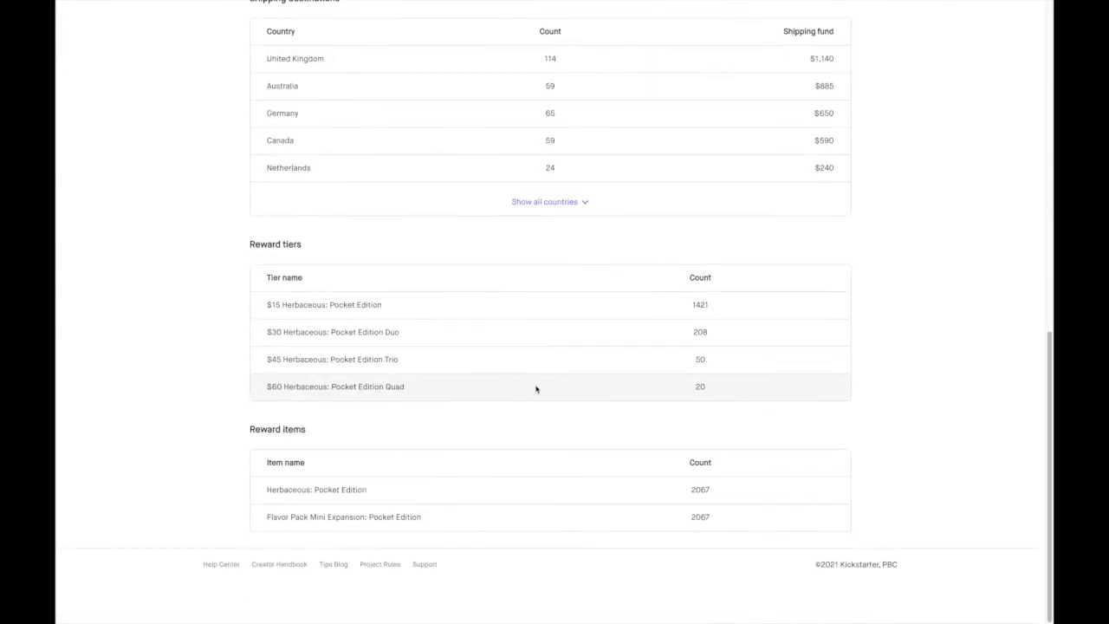
{"action": "scroll", "coordinate": [525, 398], "scroll_direction": "up", "scroll_amount": 5}
{"action": "scroll", "coordinate": [521, 397], "scroll_direction": "down", "scroll_amount": 5}
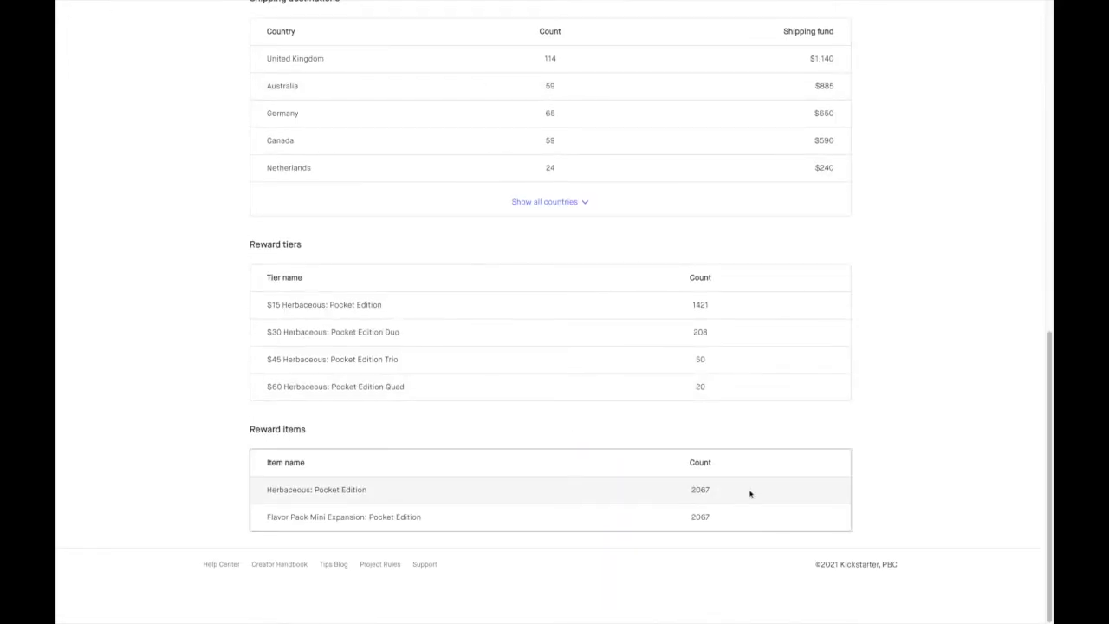
{"action": "scroll", "coordinate": [552, 401], "scroll_direction": "up", "scroll_amount": 2}
{"action": "scroll", "coordinate": [320, 316], "scroll_direction": "up", "scroll_amount": 3}
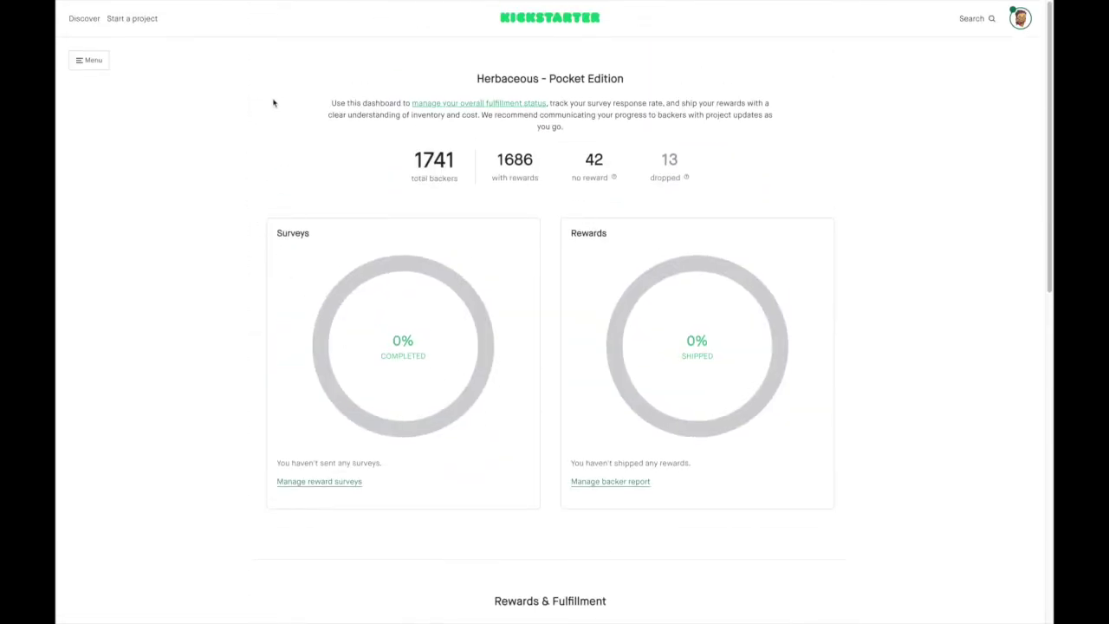
View the public project page's Updates section, then return to the project dashboard
{"action": "left_click", "coordinate": [89, 59]}
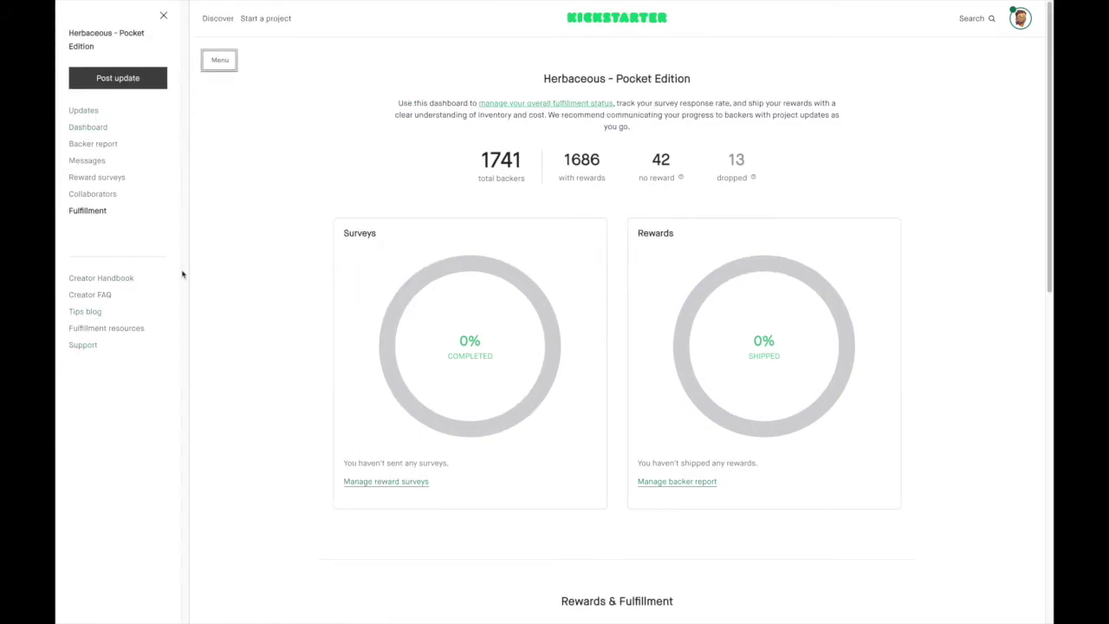
{"action": "left_click", "coordinate": [157, 26]}
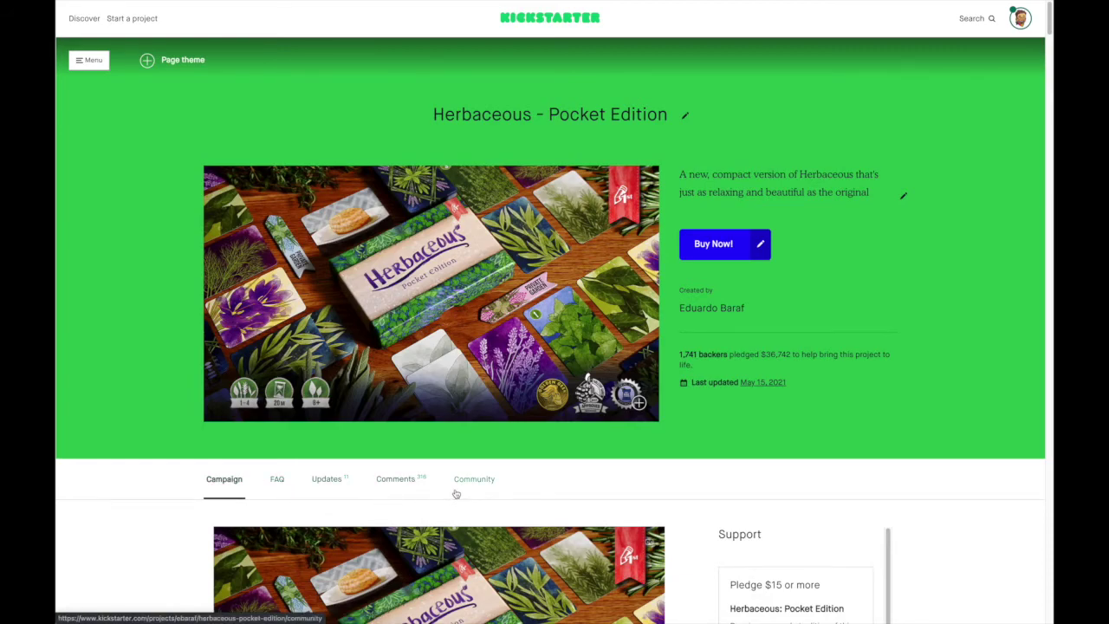
{"action": "left_click", "coordinate": [329, 491]}
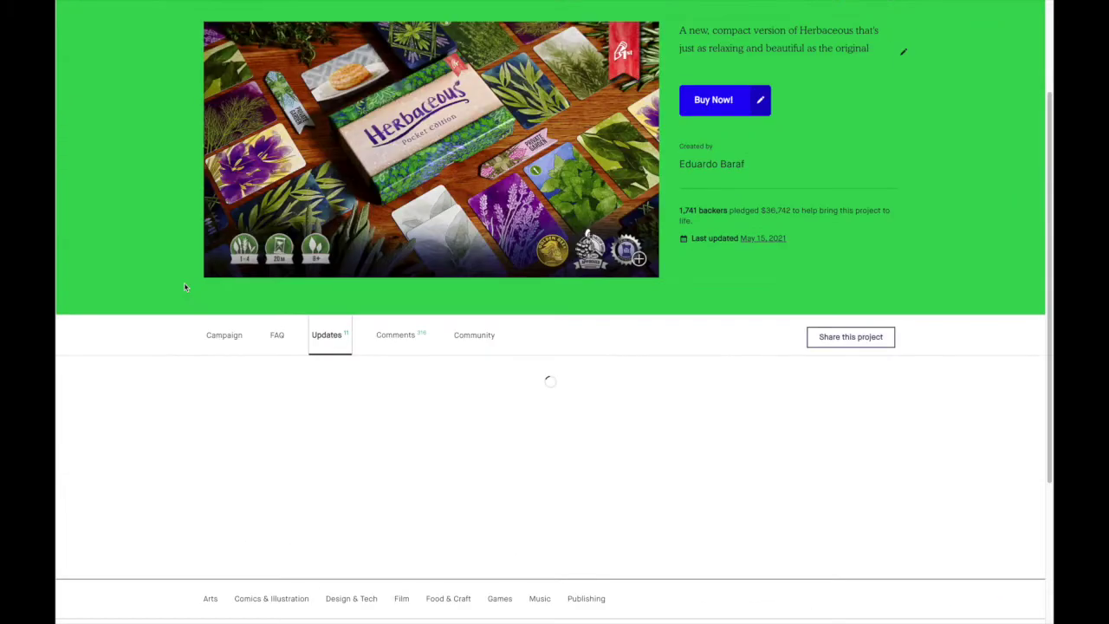
{"action": "left_click", "coordinate": [83, 61]}
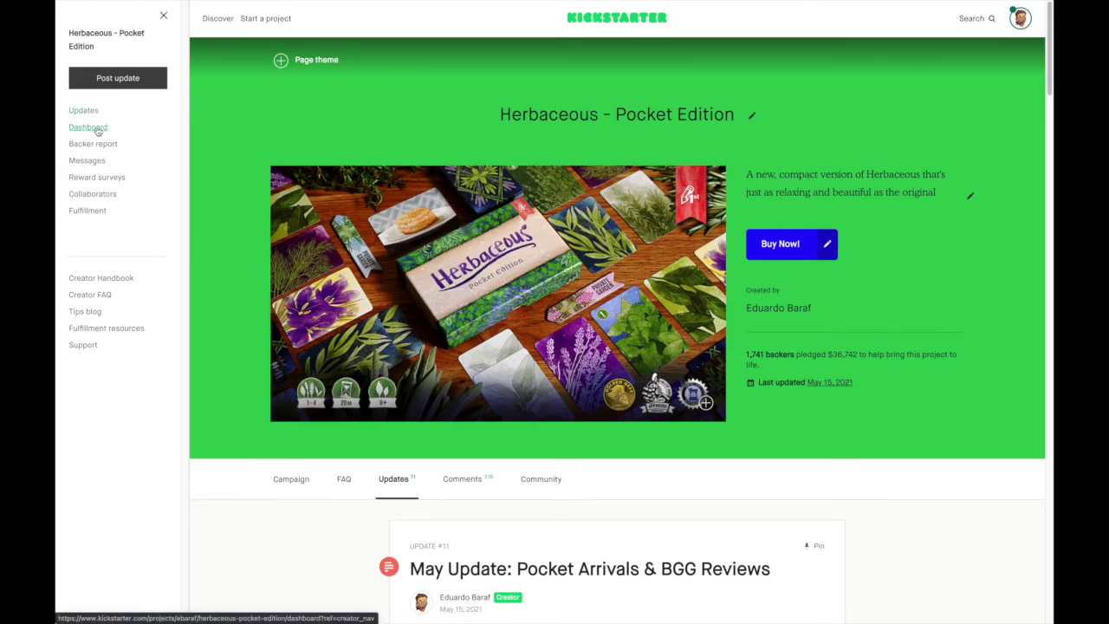
{"action": "left_click", "coordinate": [101, 129]}
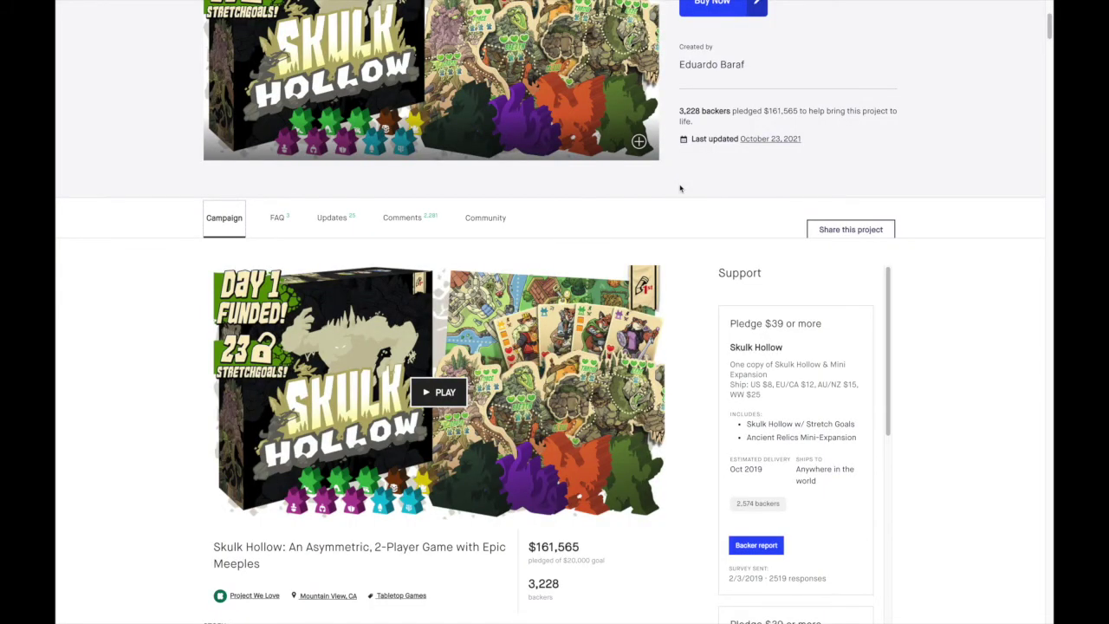
Scroll through the Skulk Hollow campaign page and back up to its title and header image
{"action": "scroll", "coordinate": [511, 290], "scroll_direction": "up", "scroll_amount": 1}
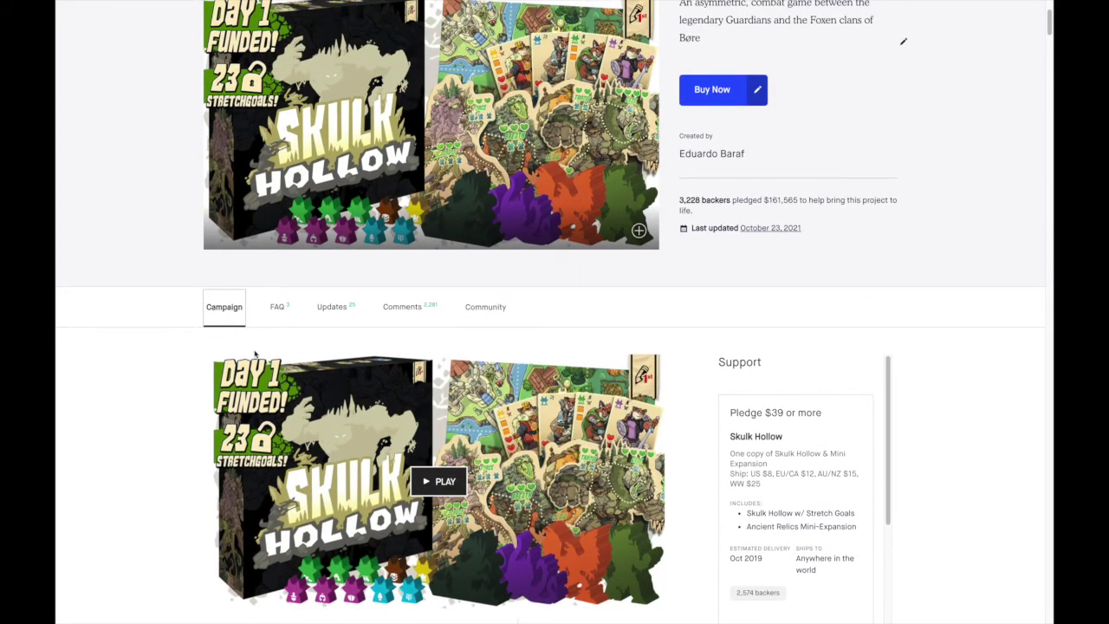
{"action": "scroll", "coordinate": [329, 327], "scroll_direction": "down", "scroll_amount": 6}
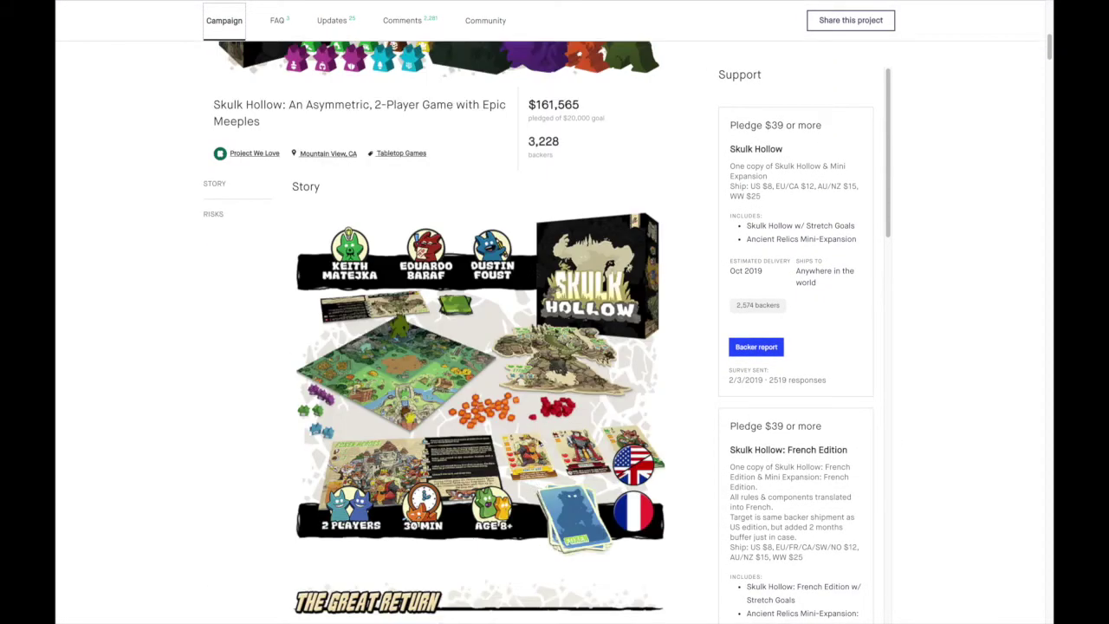
{"action": "scroll", "coordinate": [539, 442], "scroll_direction": "down", "scroll_amount": 6}
{"action": "scroll", "coordinate": [520, 416], "scroll_direction": "up", "scroll_amount": 15}
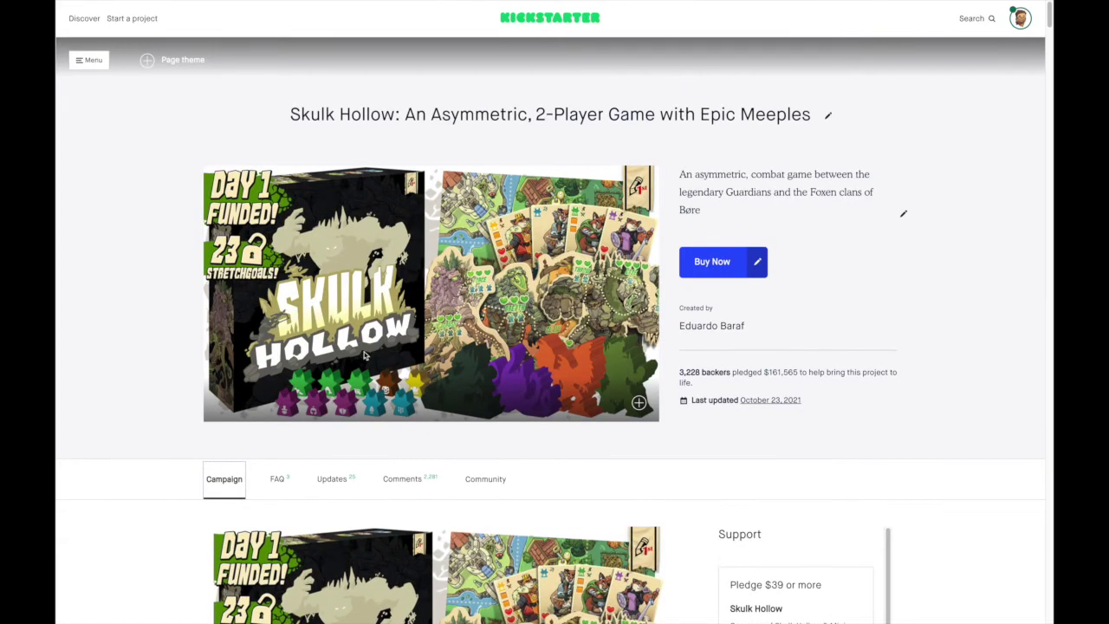
Open the Skulk Hollow dashboard and highlight the $161,565 pledged, 807% funded and 3,228 backers totals
{"action": "left_click", "coordinate": [90, 60]}
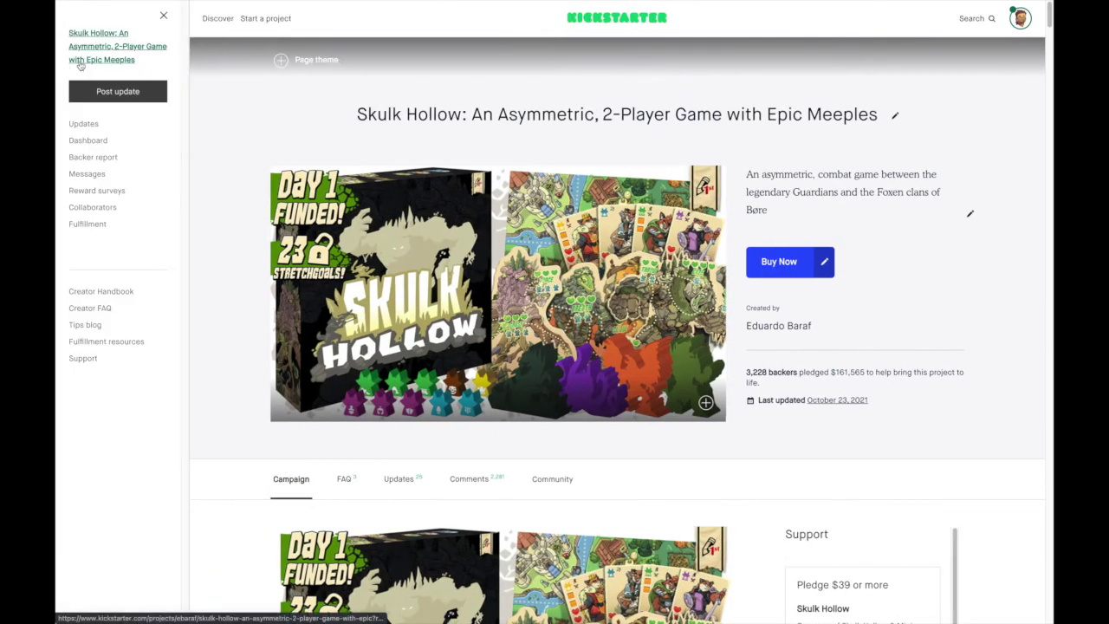
{"action": "left_click", "coordinate": [87, 140]}
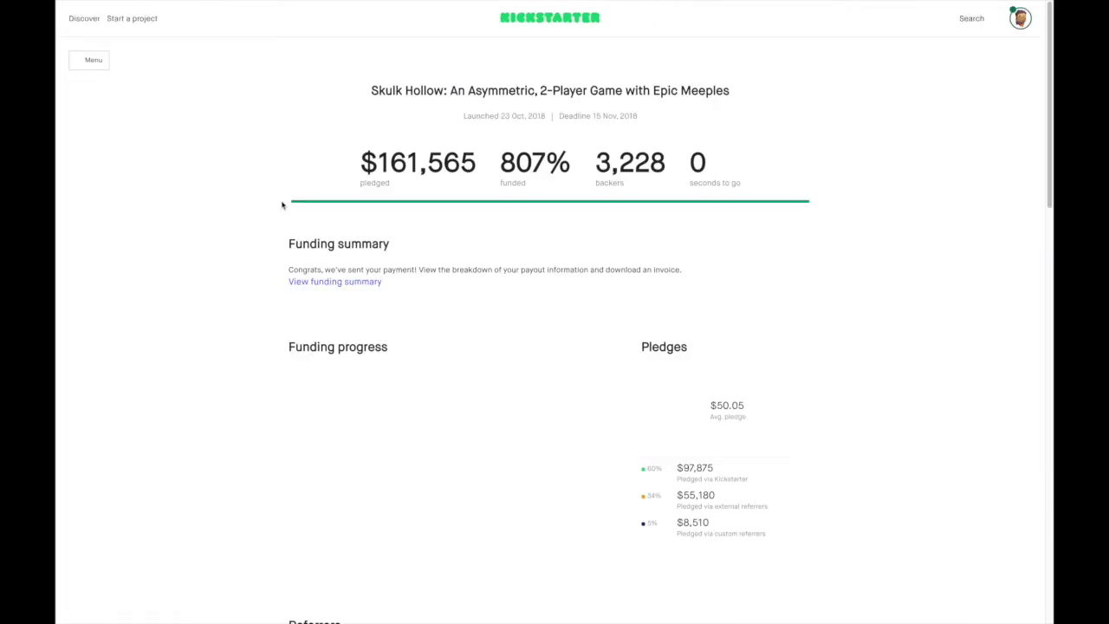
{"action": "left_click_drag", "start_coordinate": [345, 163], "coordinate": [780, 168]}
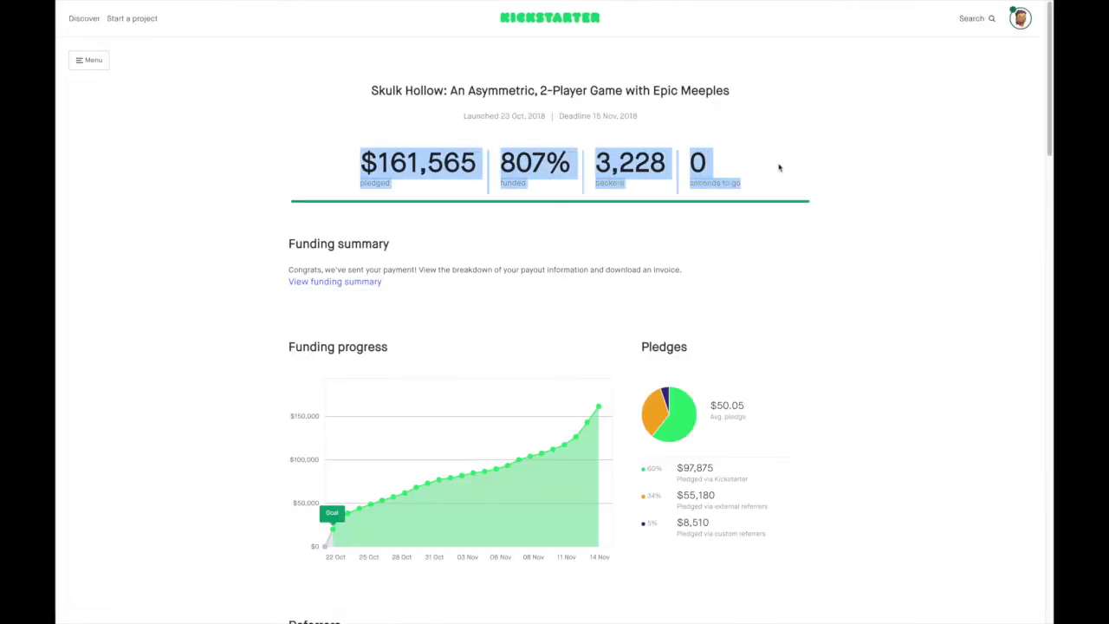
{"action": "left_click", "coordinate": [768, 224]}
Review the referrers section, highlighting the PFG Newsletter referrer
{"action": "scroll", "coordinate": [289, 527], "scroll_direction": "down", "scroll_amount": 1}
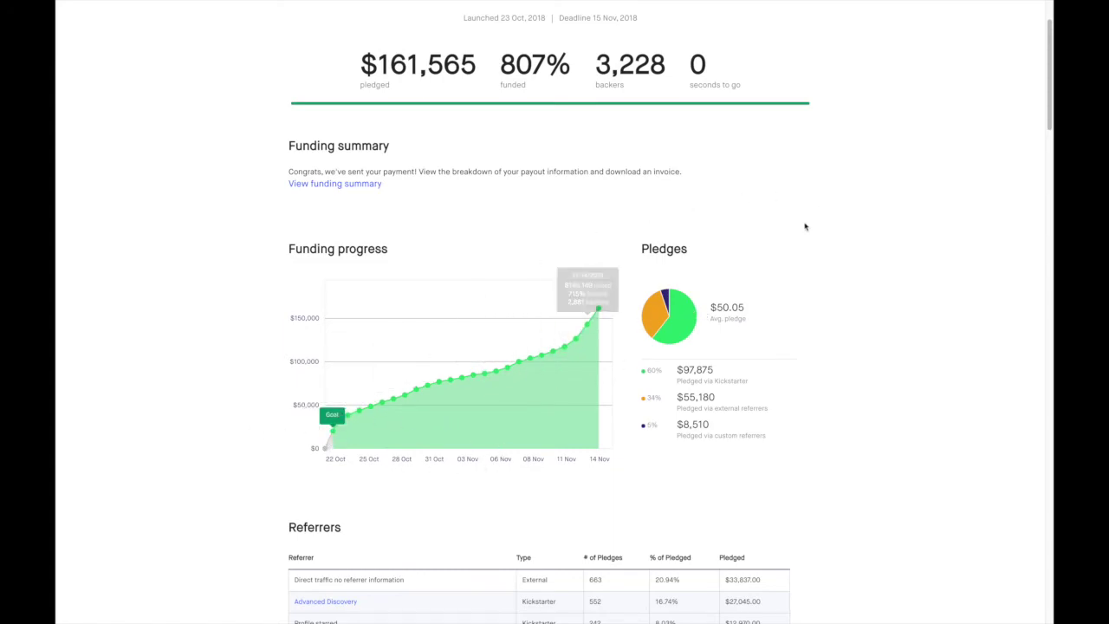
{"action": "scroll", "coordinate": [731, 344], "scroll_direction": "down", "scroll_amount": 1}
{"action": "scroll", "coordinate": [792, 326], "scroll_direction": "down", "scroll_amount": 2}
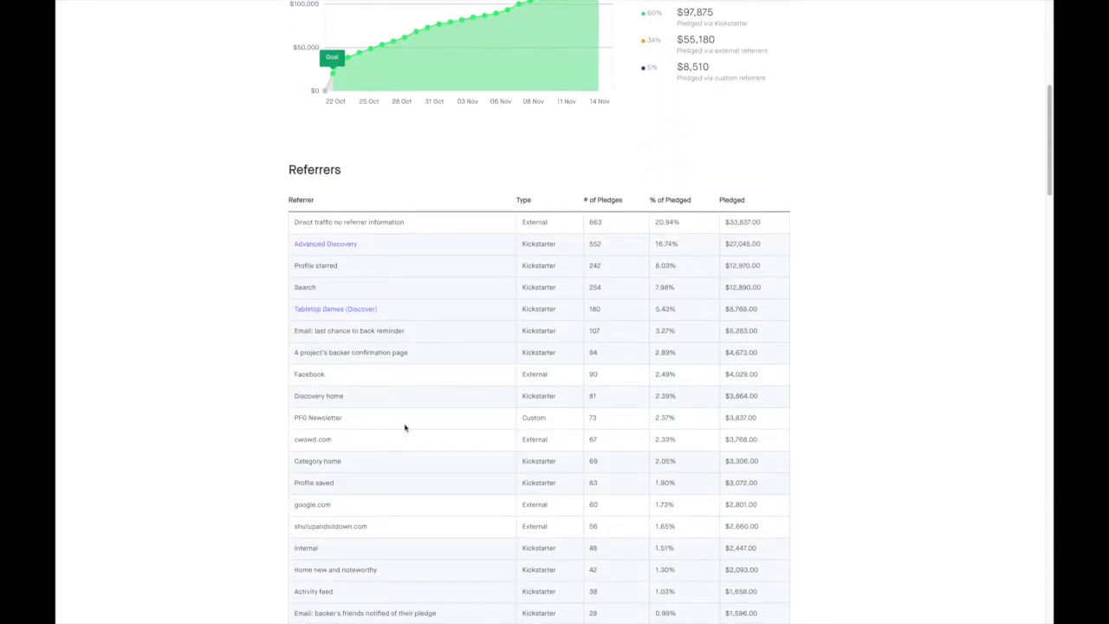
{"action": "left_click_drag", "start_coordinate": [343, 418], "coordinate": [294, 419]}
{"action": "left_click_drag", "start_coordinate": [623, 422], "coordinate": [581, 422]}
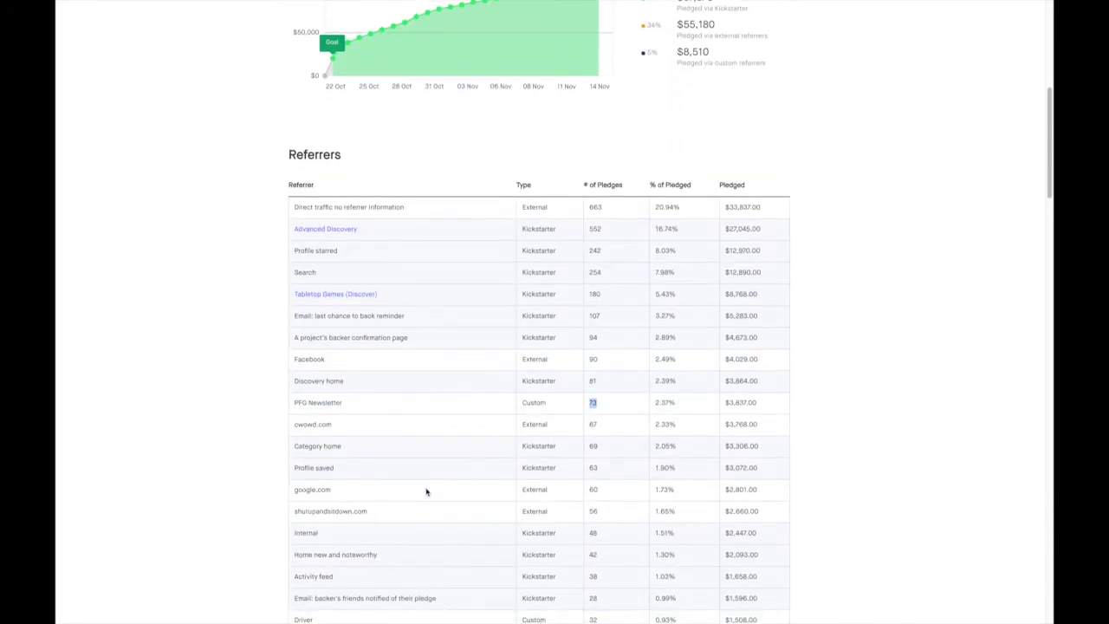
{"action": "scroll", "coordinate": [426, 491], "scroll_direction": "down", "scroll_amount": 1}
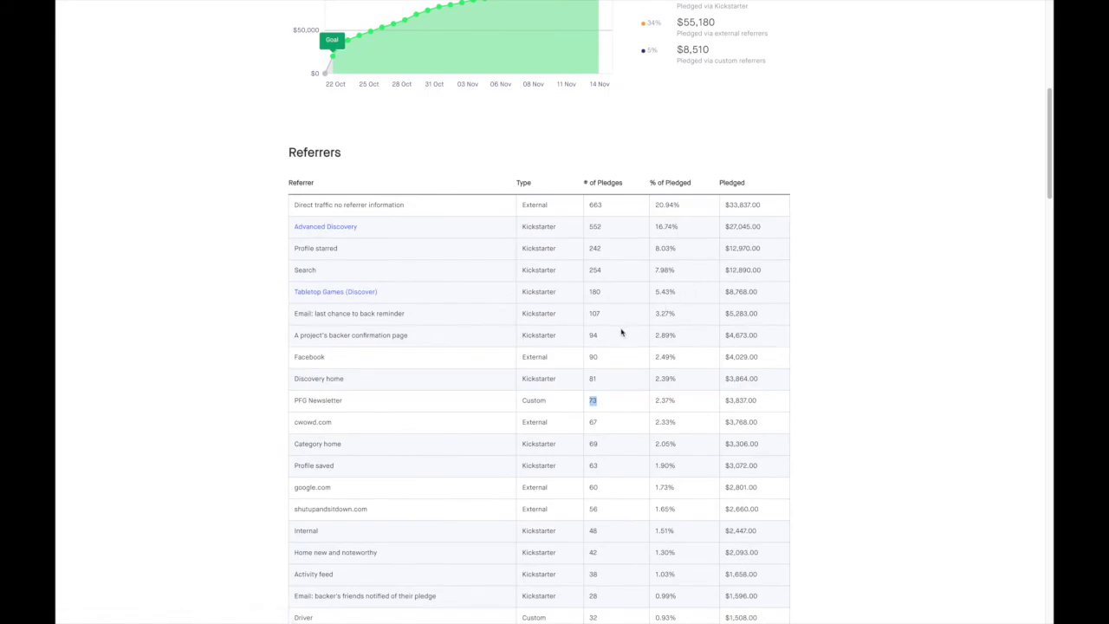
{"action": "scroll", "coordinate": [621, 332], "scroll_direction": "down", "scroll_amount": 2}
{"action": "left_click_drag", "start_coordinate": [629, 281], "coordinate": [466, 280]}
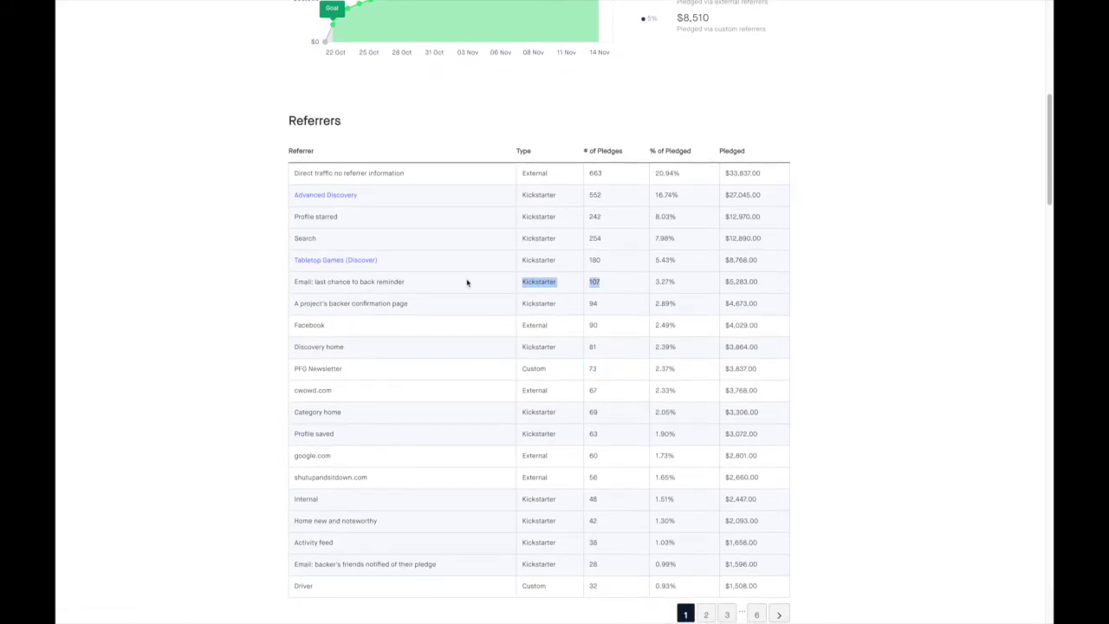
Review the followers section and highlight the 20% follower conversion rate
{"action": "scroll", "coordinate": [456, 450], "scroll_direction": "down", "scroll_amount": 3}
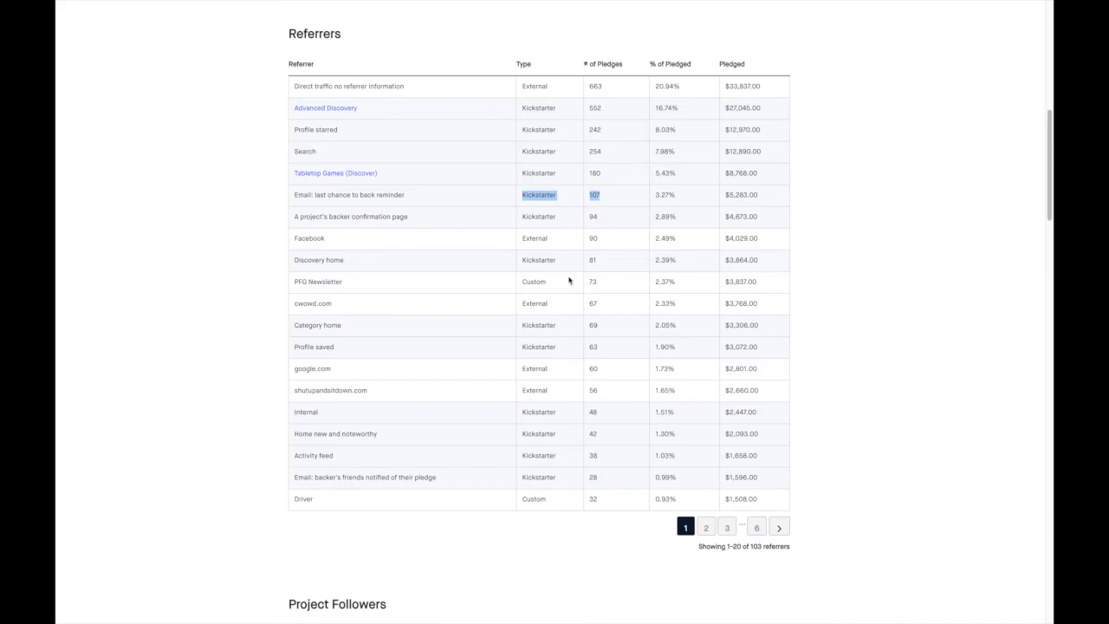
{"action": "scroll", "coordinate": [477, 470], "scroll_direction": "down", "scroll_amount": 3}
{"action": "scroll", "coordinate": [483, 461], "scroll_direction": "down", "scroll_amount": 3}
{"action": "left_click_drag", "start_coordinate": [319, 434], "coordinate": [461, 423]}
{"action": "left_click", "coordinate": [462, 423]}
{"action": "double_click", "coordinate": [475, 423]}
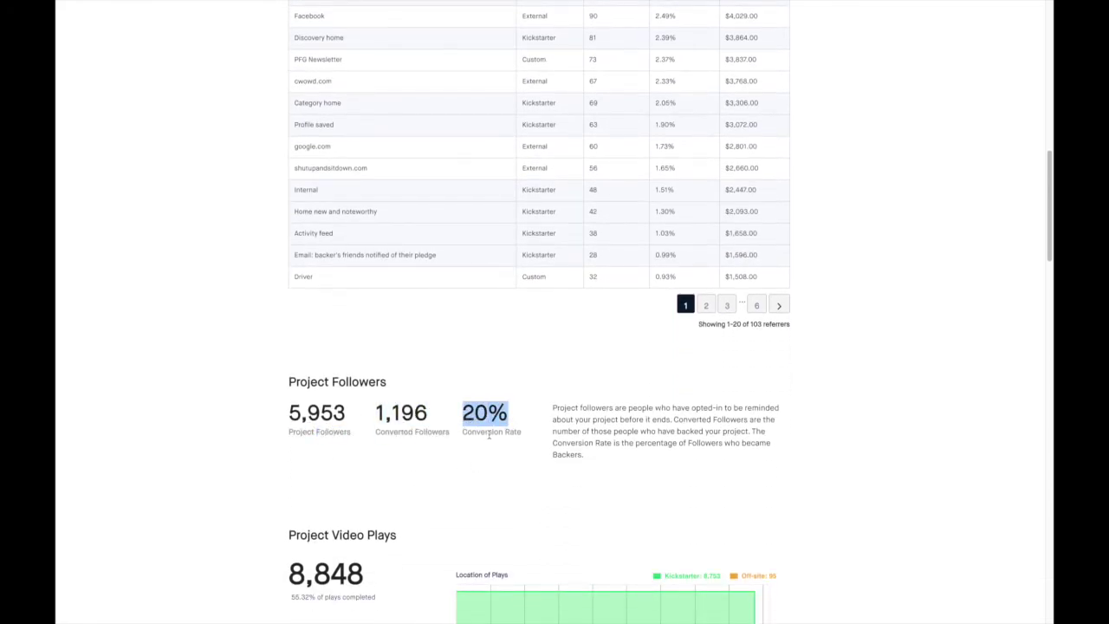
Highlight the share of video plays completed, check Google Analytics, and return to the top
{"action": "scroll", "coordinate": [482, 426], "scroll_direction": "down", "scroll_amount": 1}
{"action": "scroll", "coordinate": [301, 412], "scroll_direction": "down", "scroll_amount": 6}
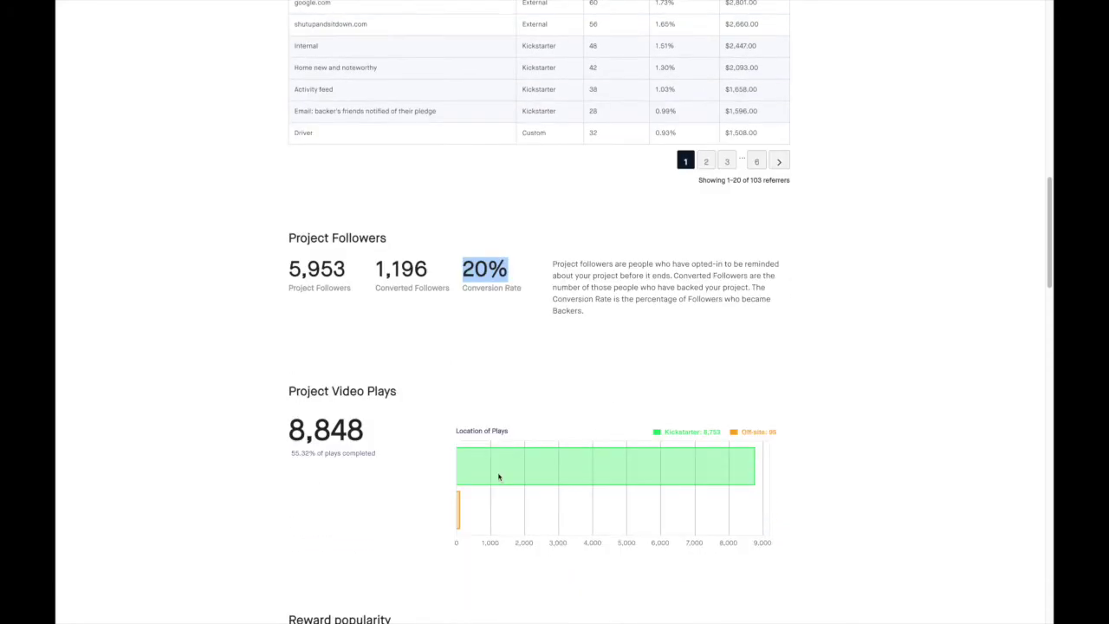
{"action": "left_click", "coordinate": [291, 339]}
{"action": "double_click", "coordinate": [293, 336]}
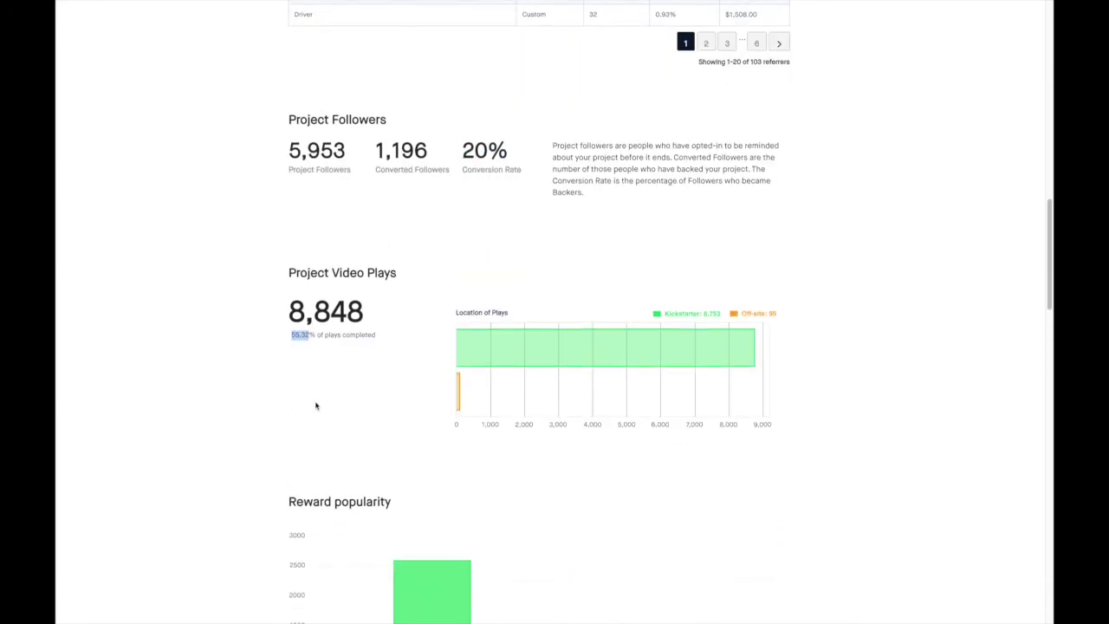
{"action": "scroll", "coordinate": [315, 403], "scroll_direction": "down", "scroll_amount": 6}
{"action": "scroll", "coordinate": [829, 453], "scroll_direction": "down", "scroll_amount": 6}
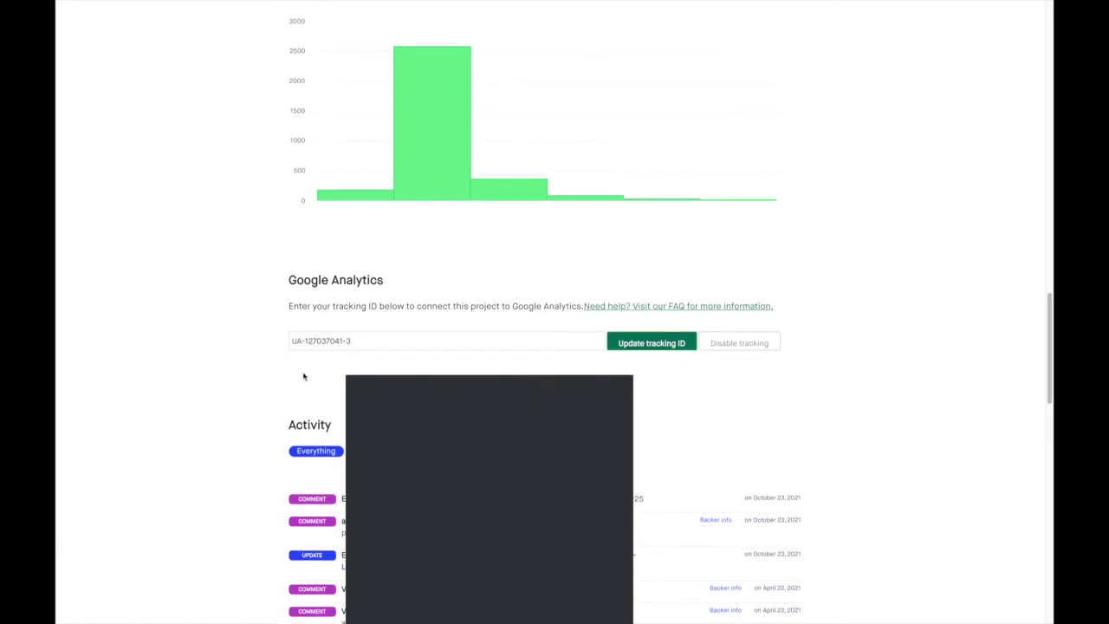
{"action": "scroll", "coordinate": [191, 344], "scroll_direction": "up", "scroll_amount": 20}
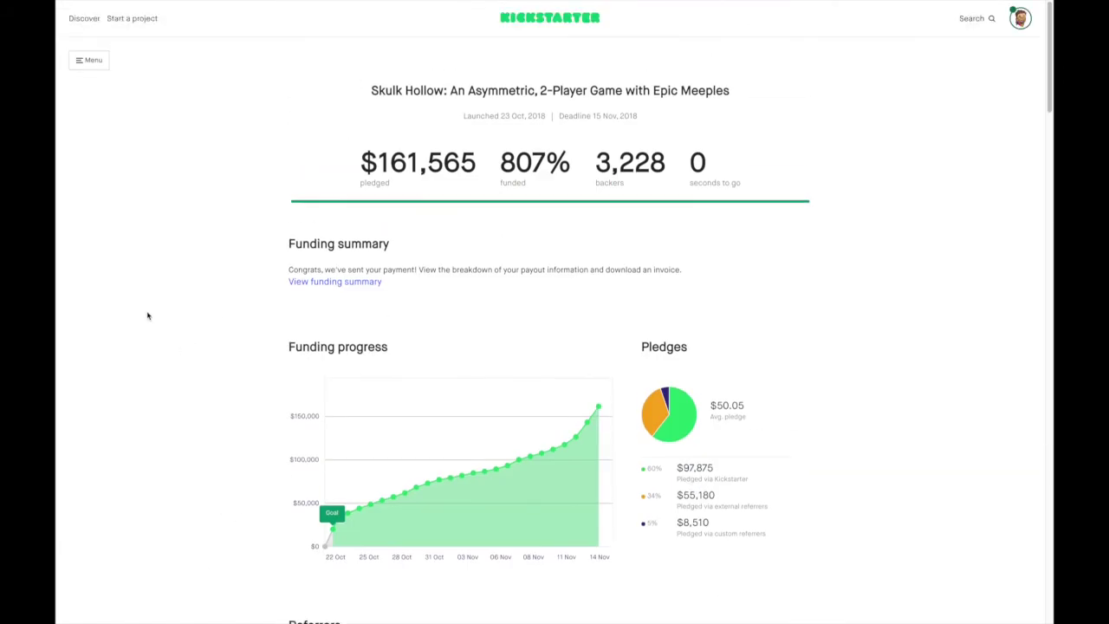
View the fulfillment dashboard (surveys 99% completed, 0% shipped), then the reward surveys list
{"action": "left_click", "coordinate": [89, 59]}
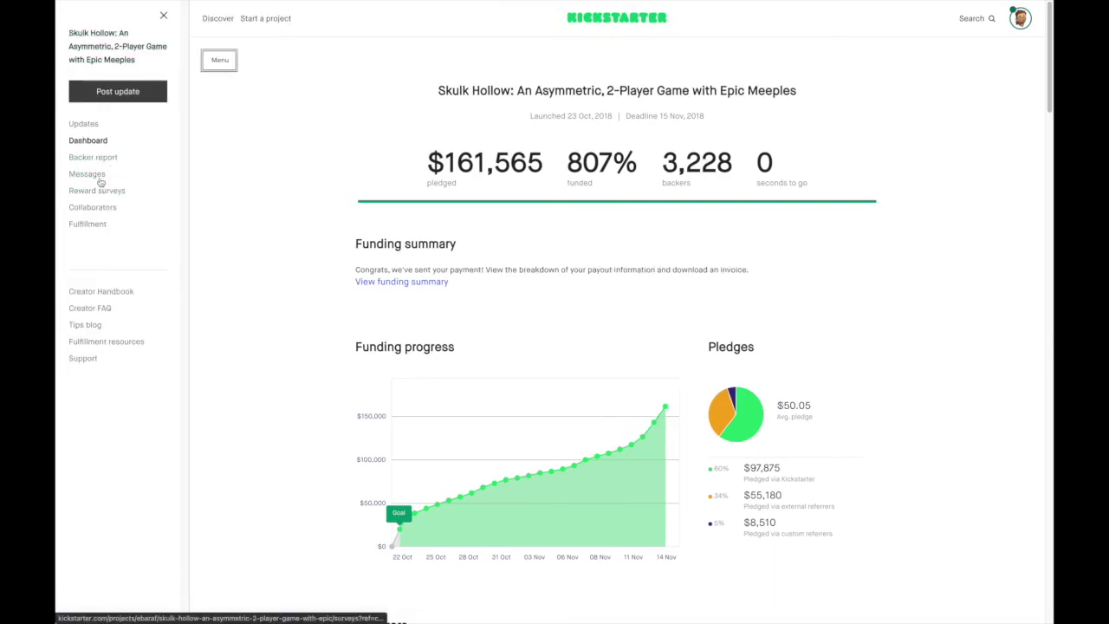
{"action": "left_click", "coordinate": [97, 227]}
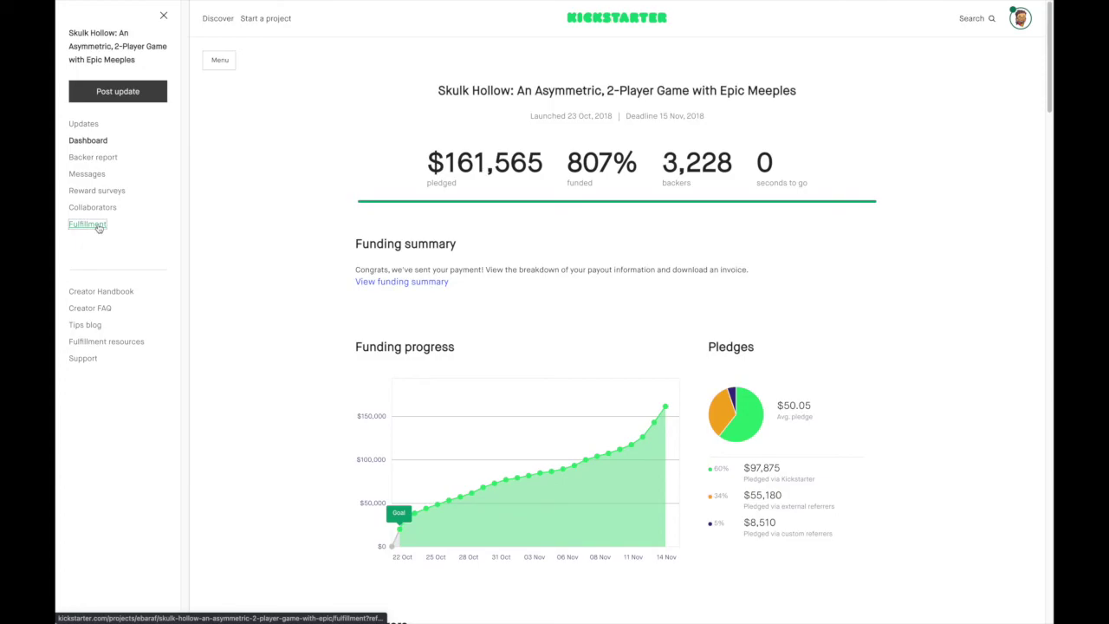
{"action": "scroll", "coordinate": [517, 326], "scroll_direction": "down", "scroll_amount": 3}
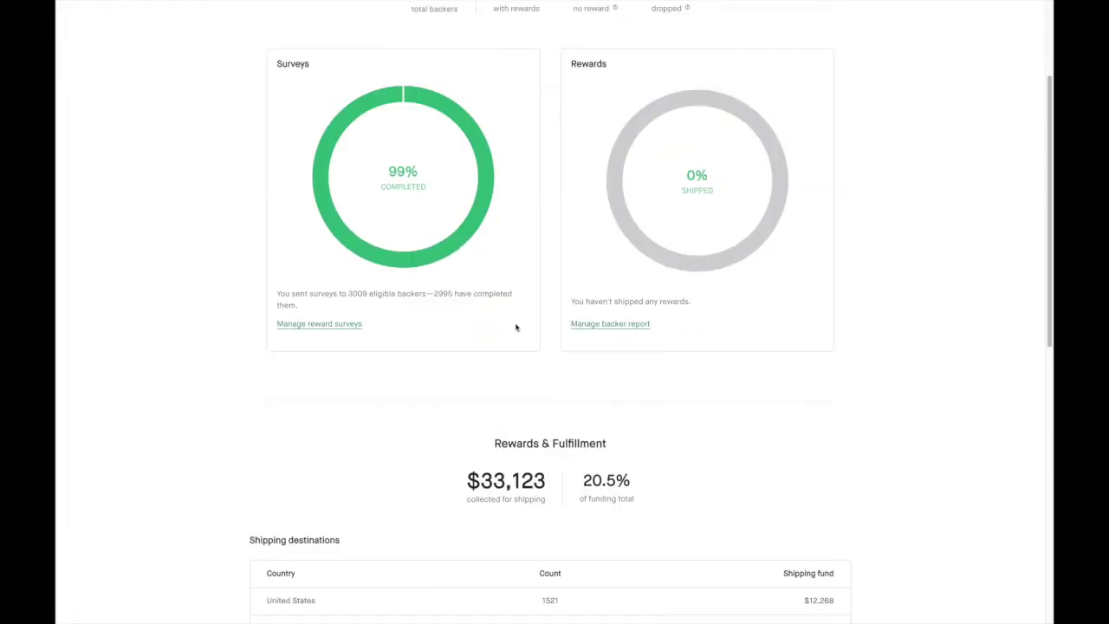
{"action": "scroll", "coordinate": [516, 326], "scroll_direction": "up", "scroll_amount": 3}
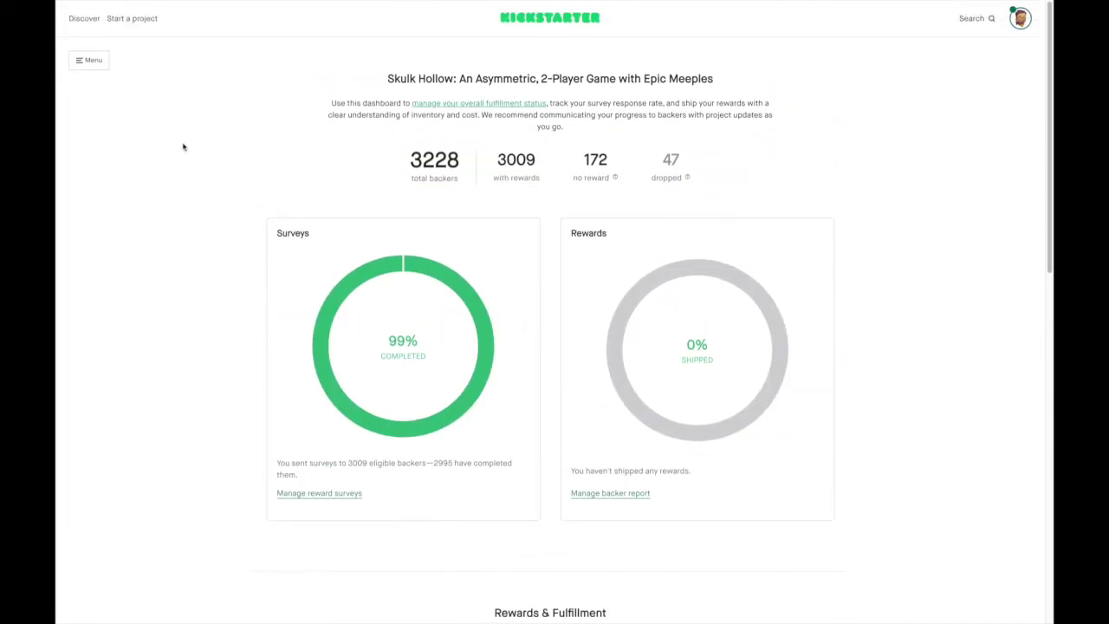
{"action": "left_click", "coordinate": [89, 60]}
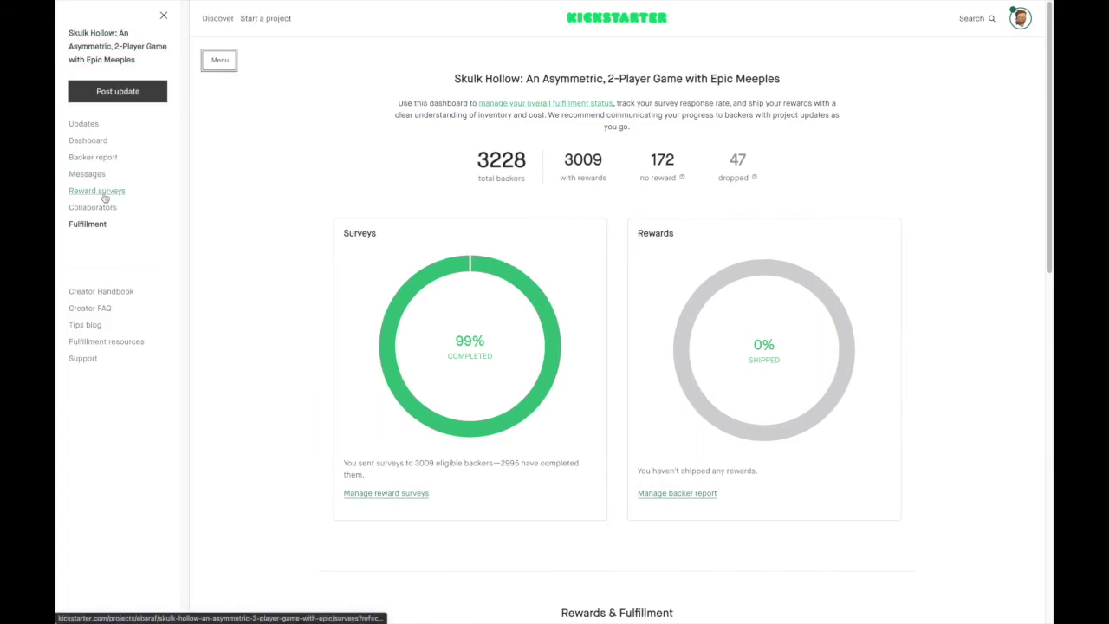
{"action": "left_click", "coordinate": [100, 190]}
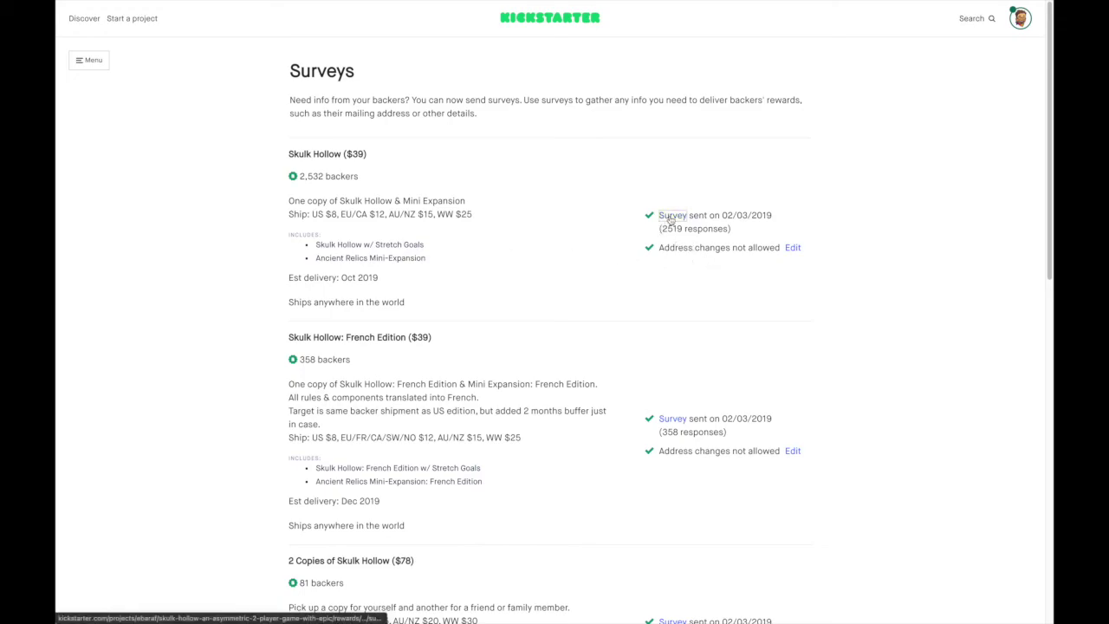
Open the $39 tier's reward survey and scroll through its address, phone and newsletter fields
{"action": "left_click", "coordinate": [667, 218]}
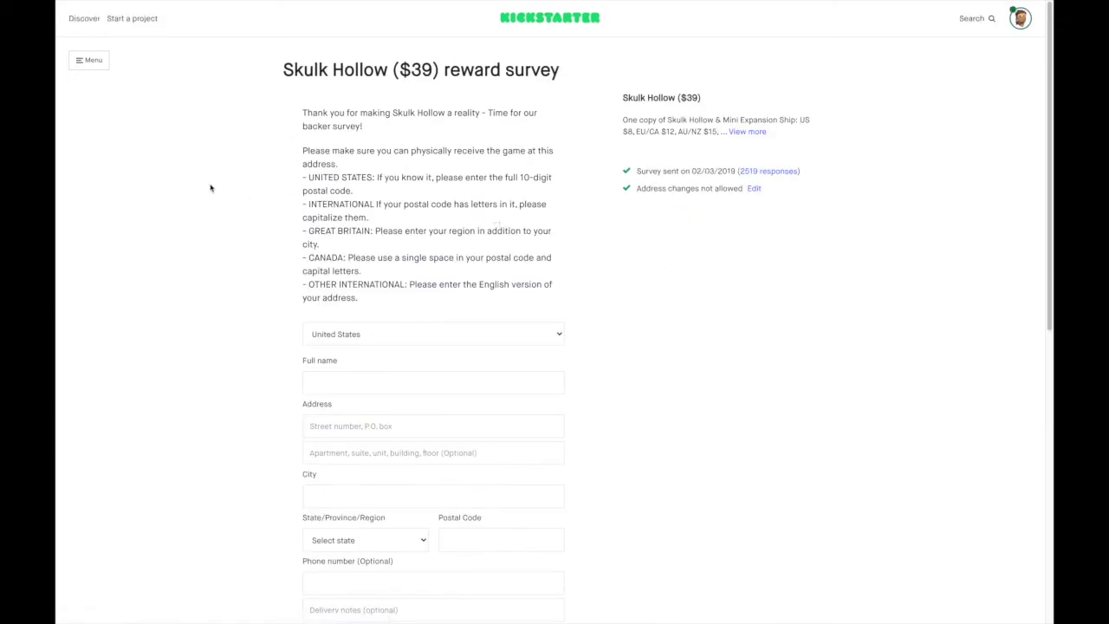
{"action": "scroll", "coordinate": [473, 273], "scroll_direction": "down", "scroll_amount": 15}
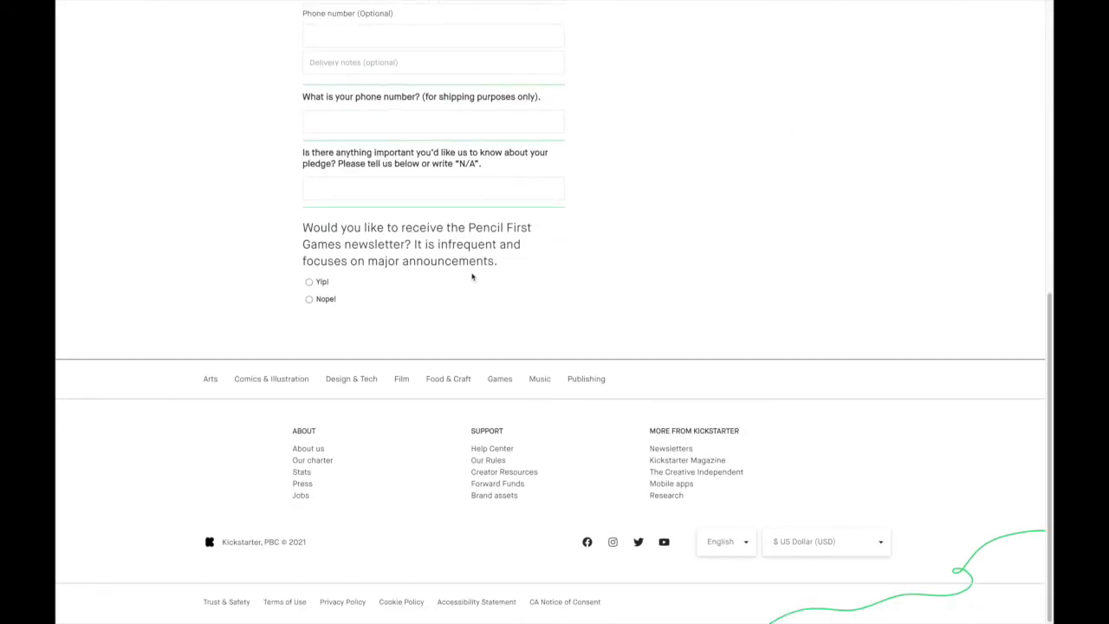
{"action": "scroll", "coordinate": [345, 250], "scroll_direction": "up", "scroll_amount": 15}
Review the two project collaborators and their permissions, then return to the Skulk Hollow project page
{"action": "left_click", "coordinate": [90, 60]}
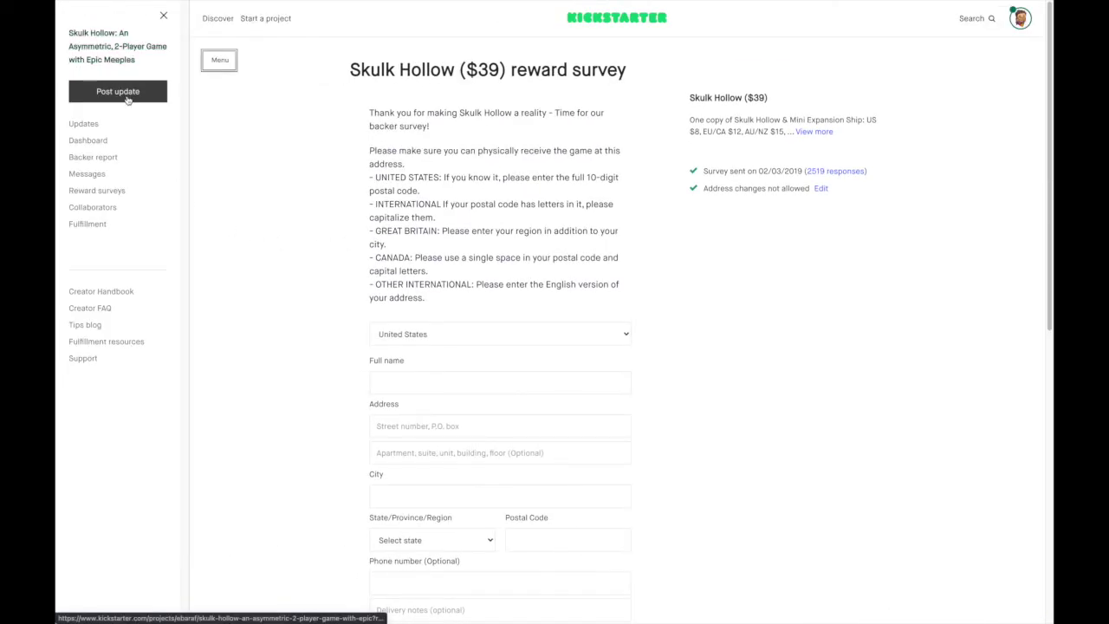
{"action": "left_click", "coordinate": [102, 210]}
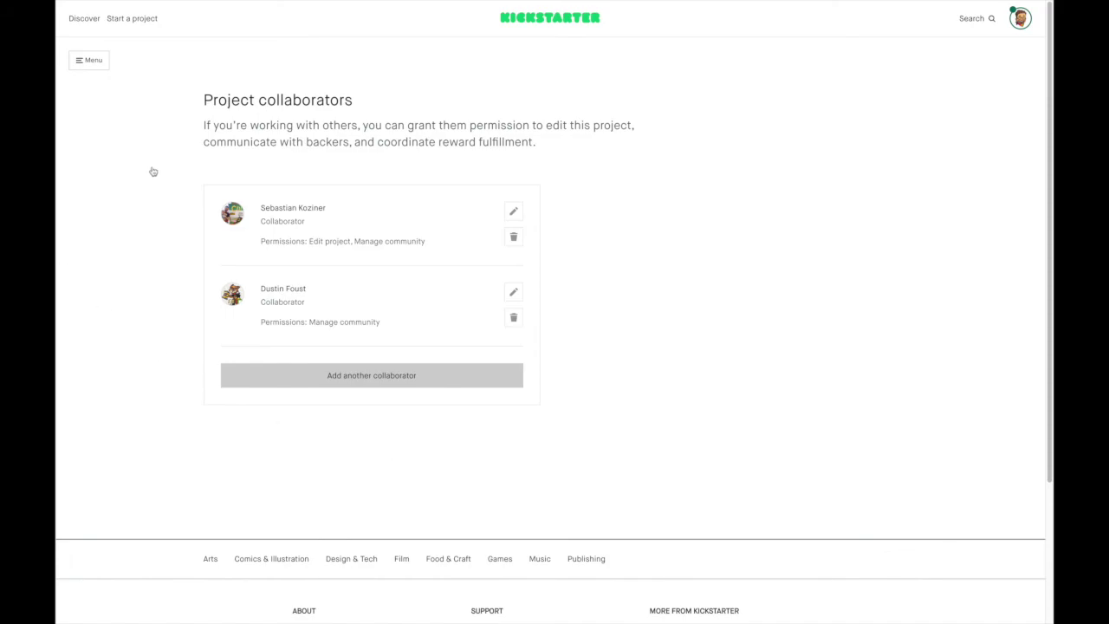
{"action": "left_click", "coordinate": [90, 59]}
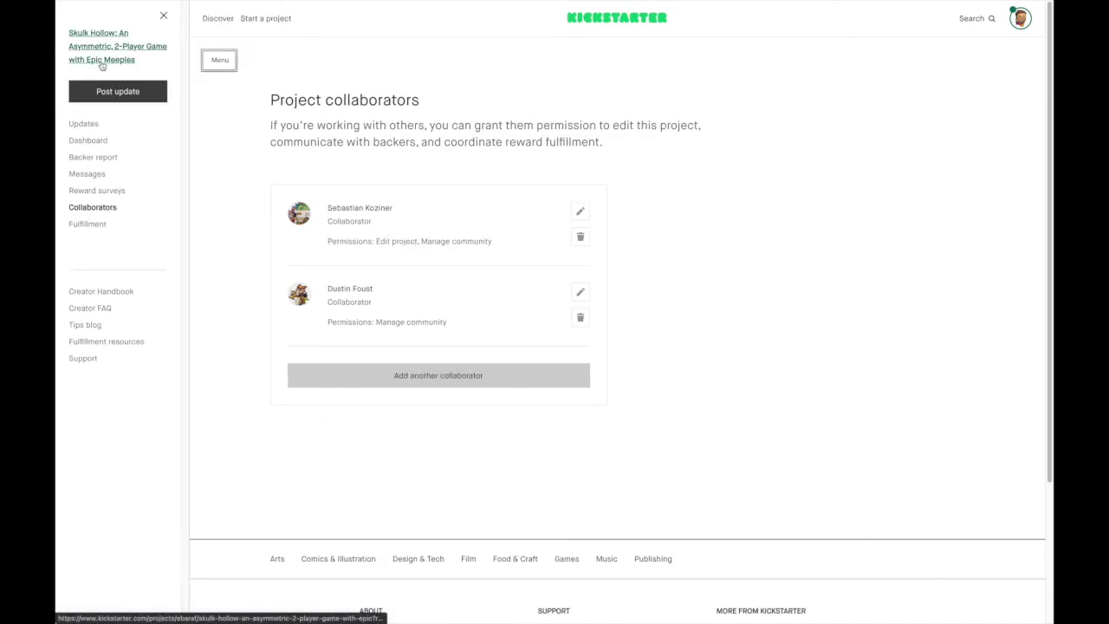
{"action": "left_click", "coordinate": [101, 62]}
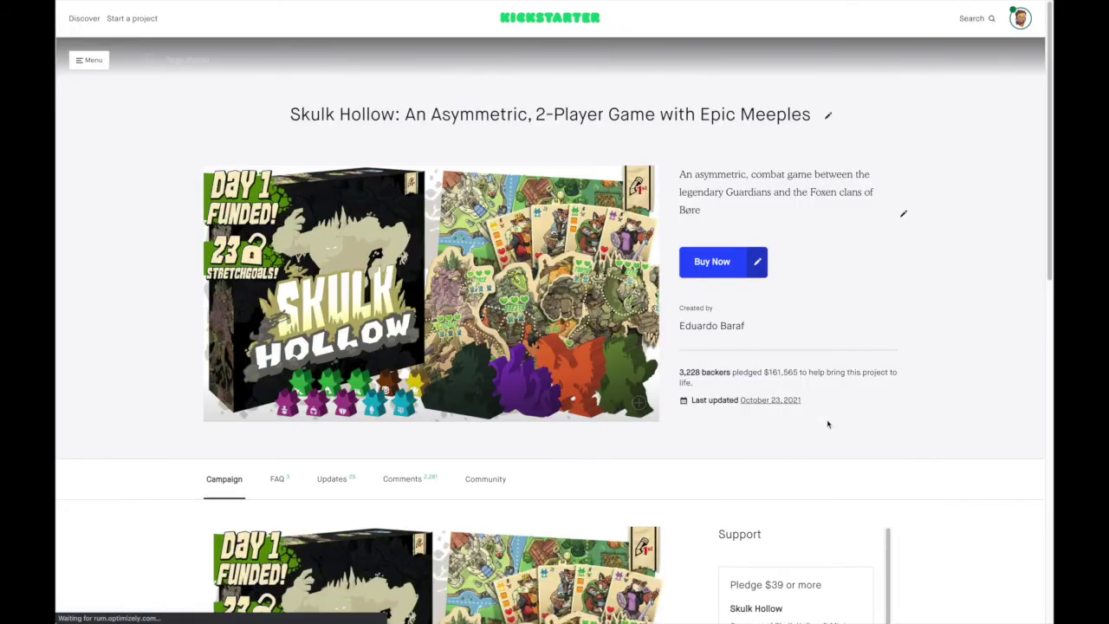